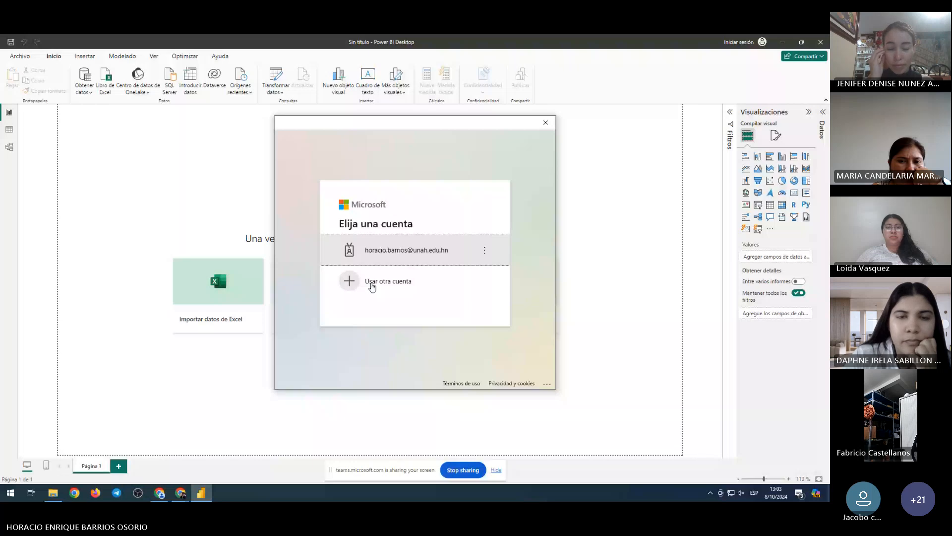
Sign in with a different Microsoft account using the work e-mail address and the account password
click(372, 284)
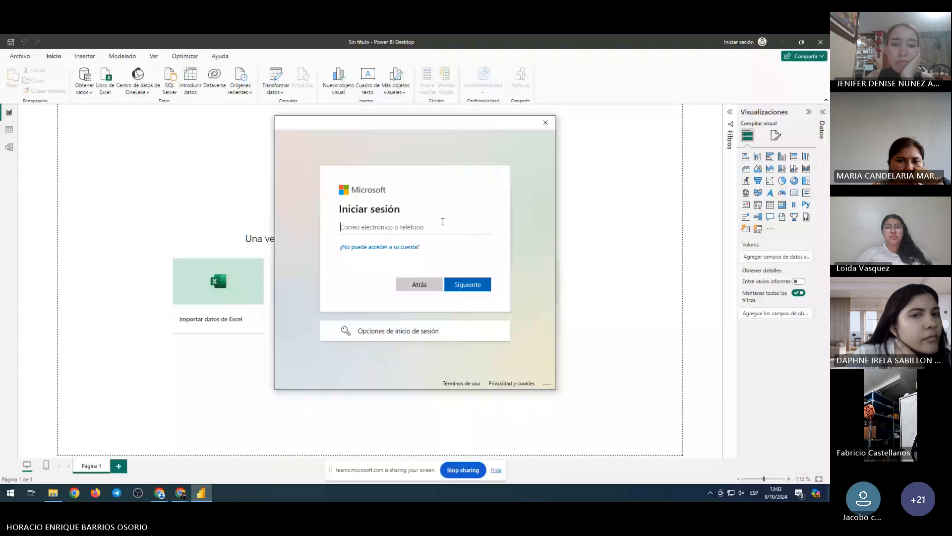
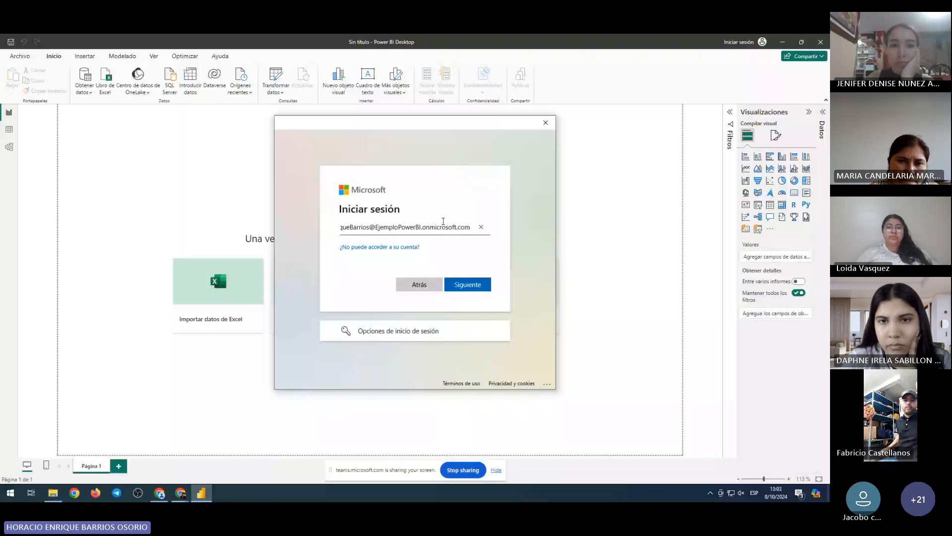
key(Return)
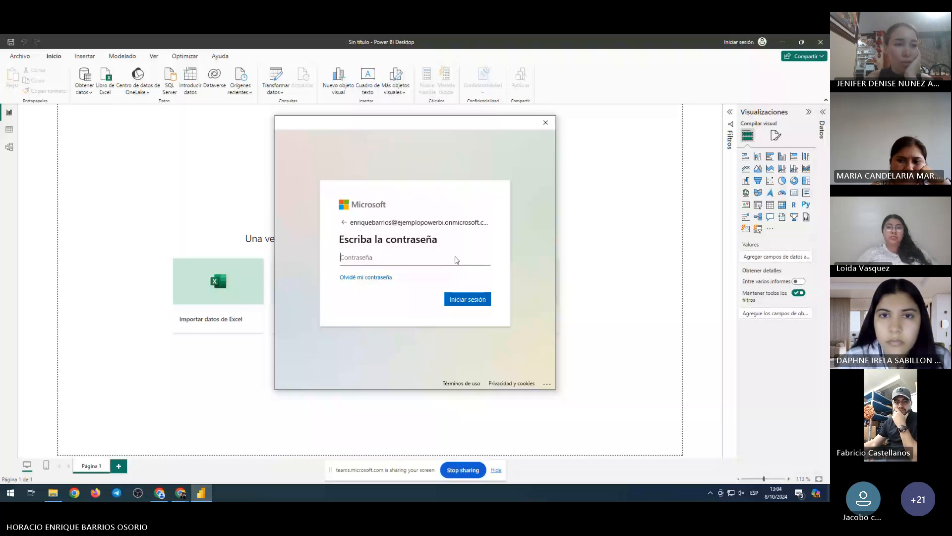
key(ctrl+v)
key(Return)
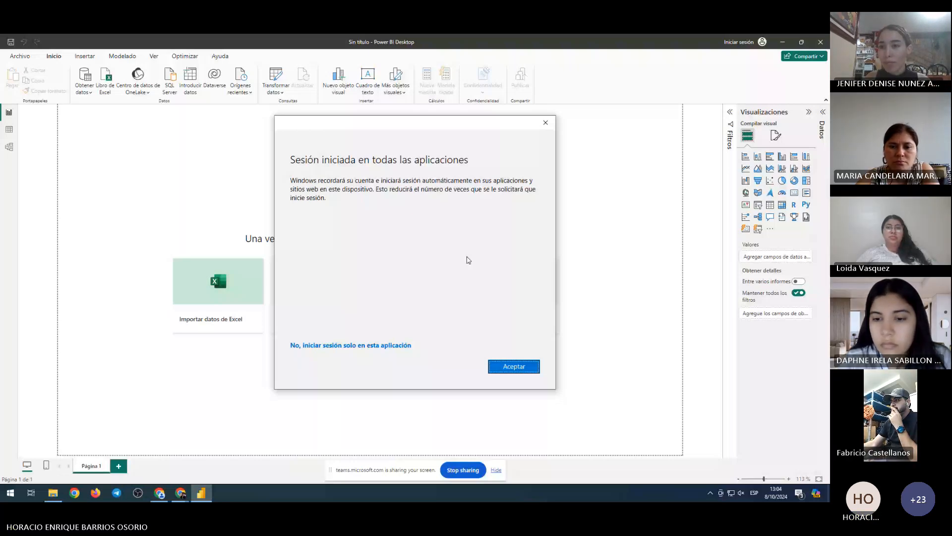
Stay signed in across all apps and open the Obtener datos source list
key(Return)
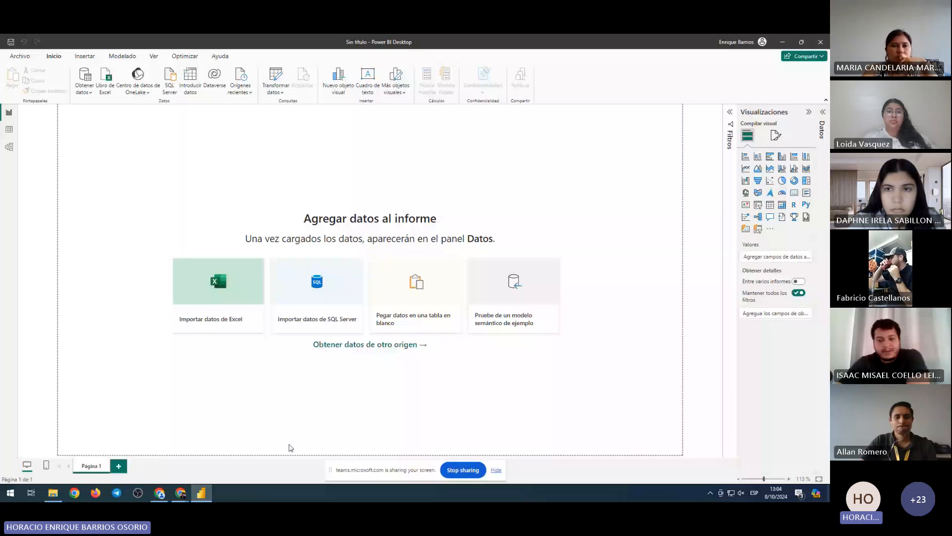
click(90, 93)
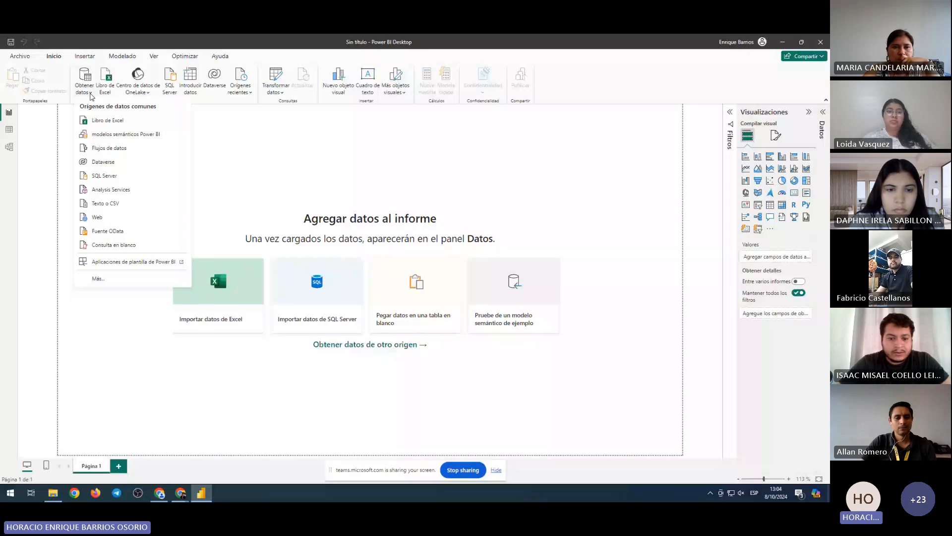
Import denuncias-defensa-del-consumidor.csv from Descargas as a Texto o CSV source
click(90, 93)
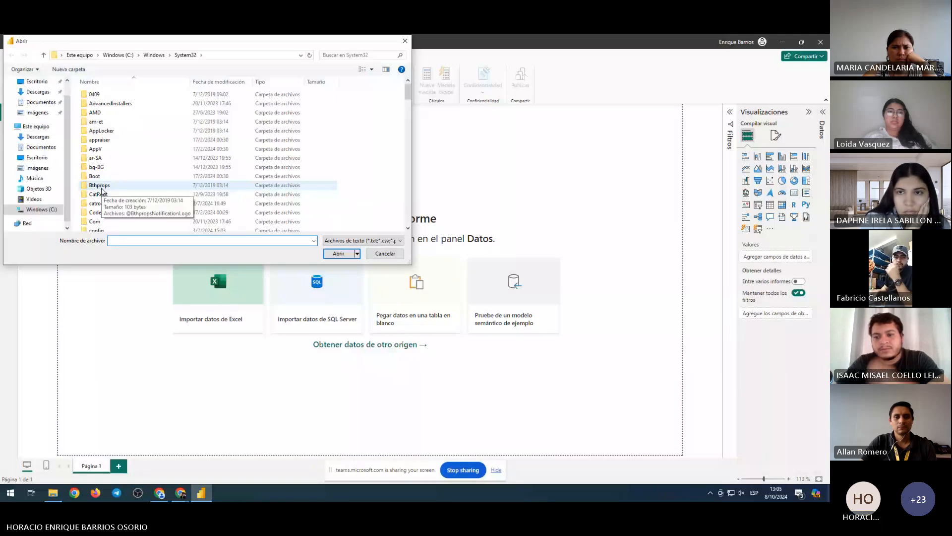
click(102, 113)
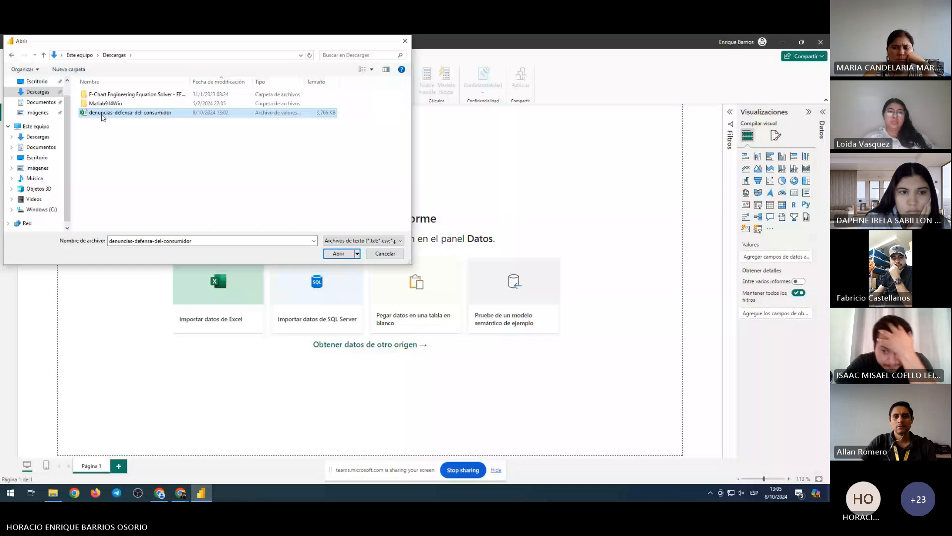
click(339, 253)
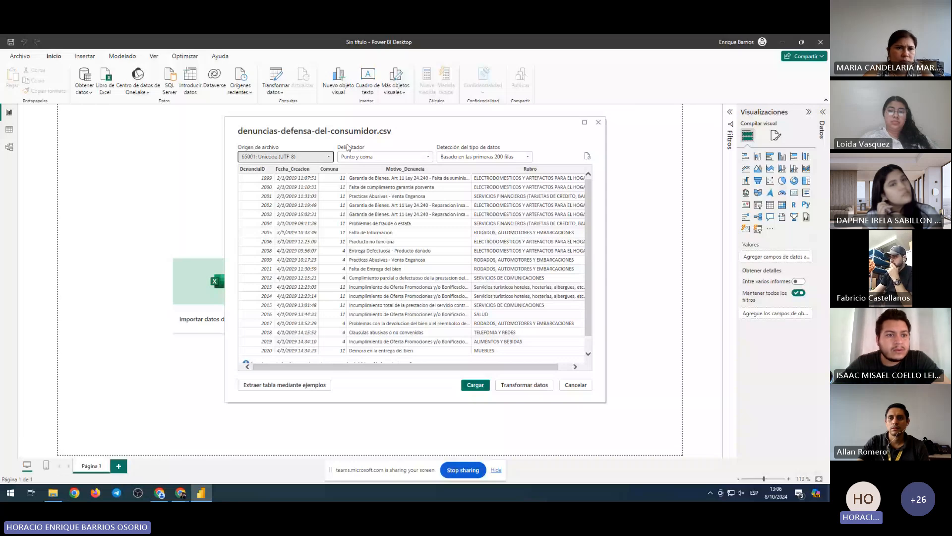
Send the CSV preview to the Power Query Editor with Transformar datos
drag(379, 367, 392, 366)
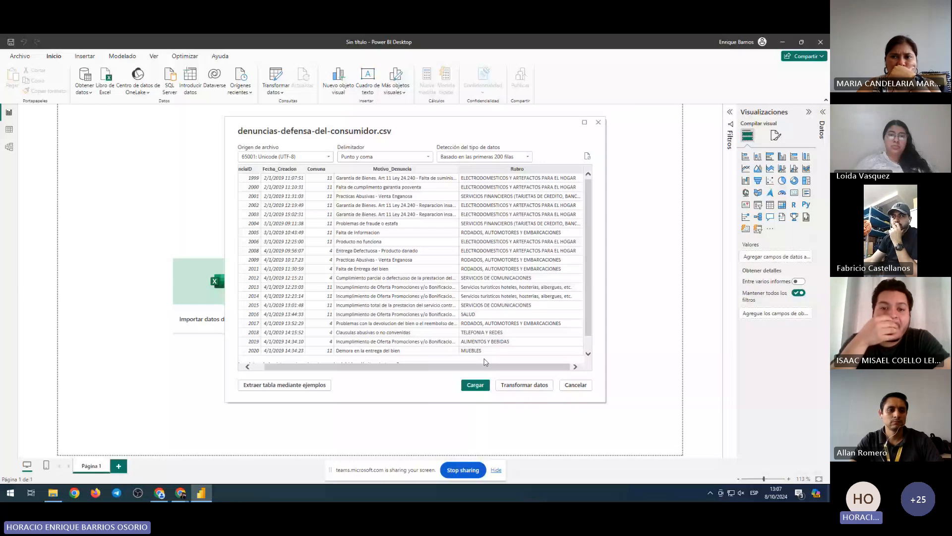
click(528, 388)
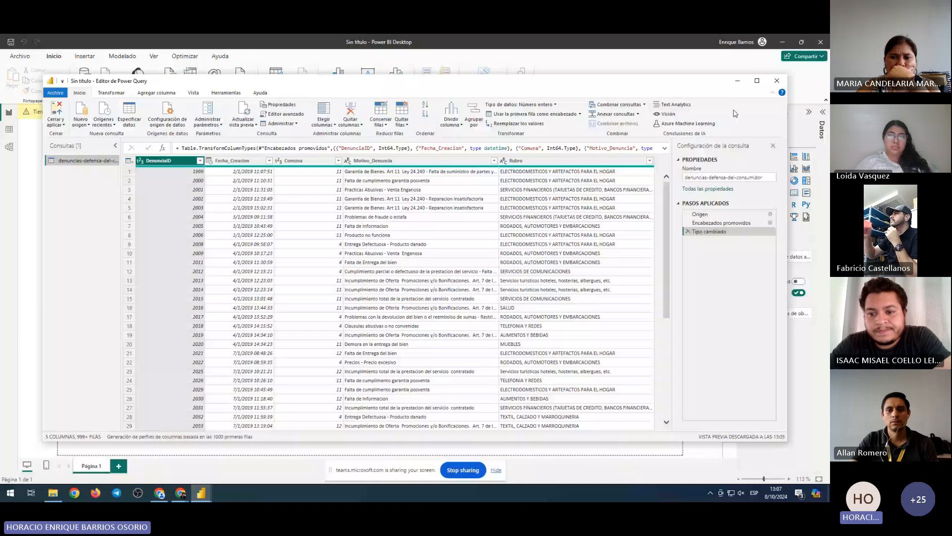
Maximize the query editor and inspect the types of Fecha_Creacion, Comuna, Motivo_Denuncia and Rubro
click(757, 81)
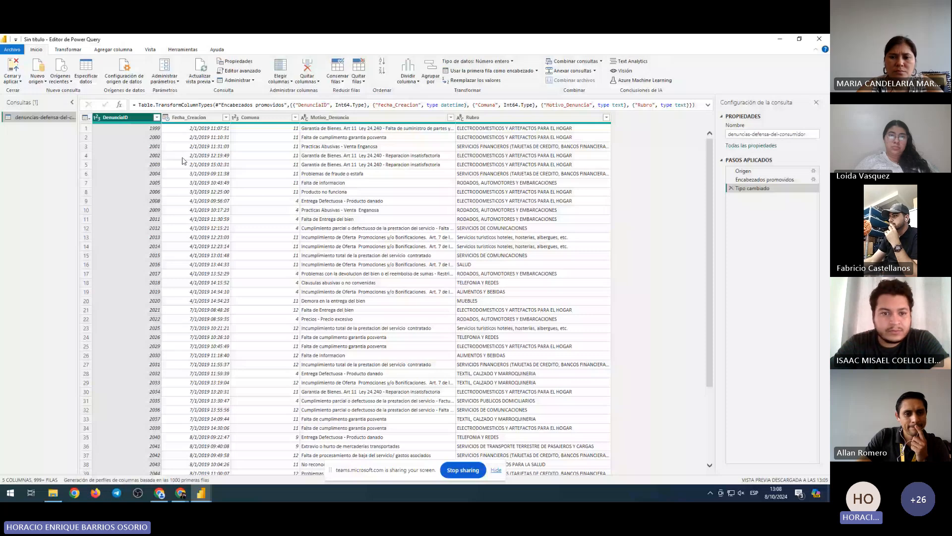
scroll(509, 254, down, 4)
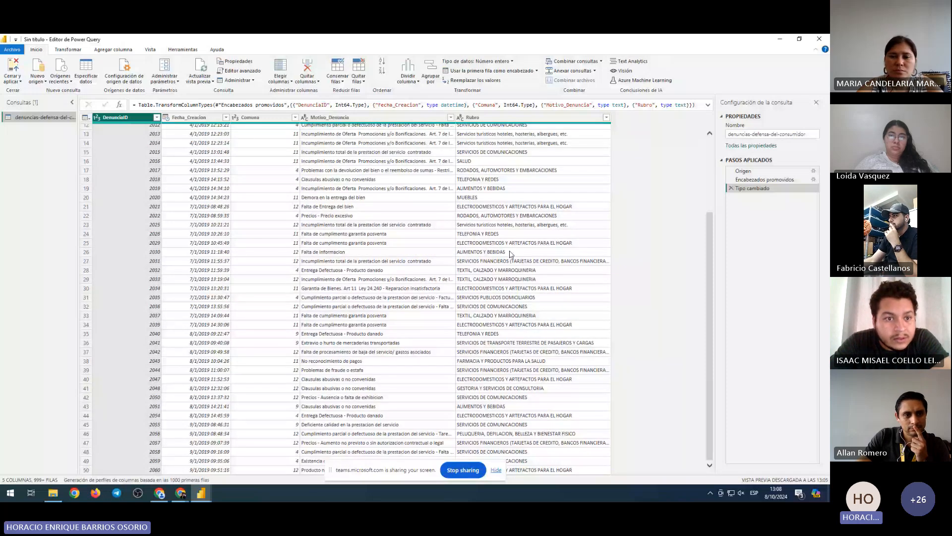
scroll(134, 317, up, 4)
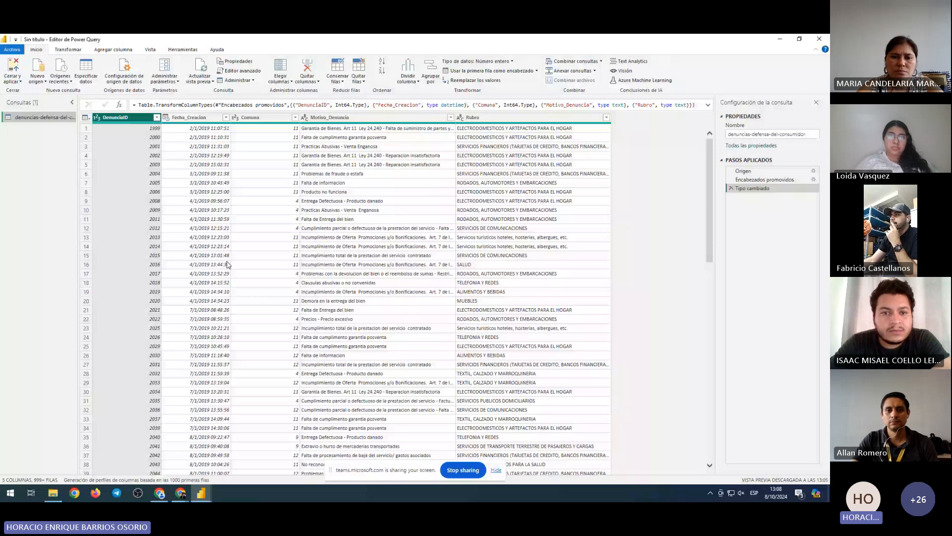
click(227, 265)
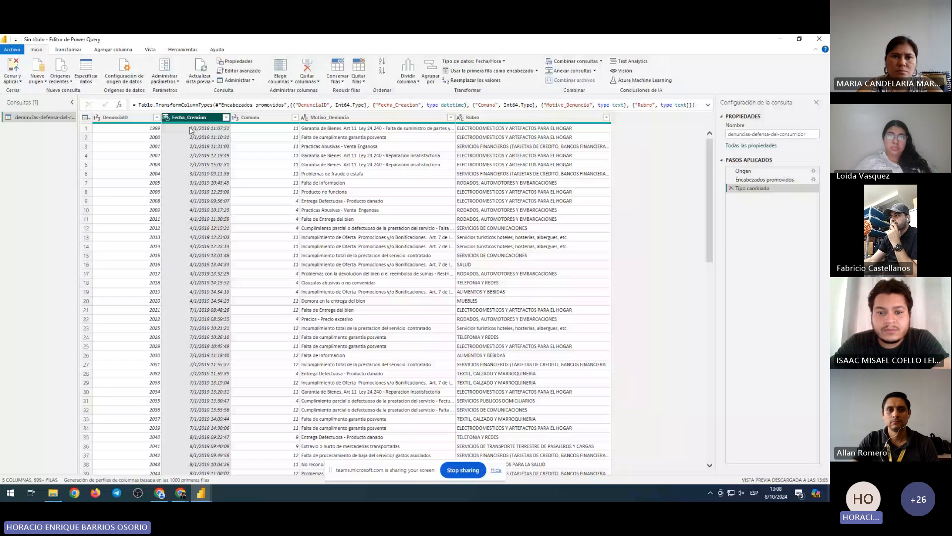
click(265, 140)
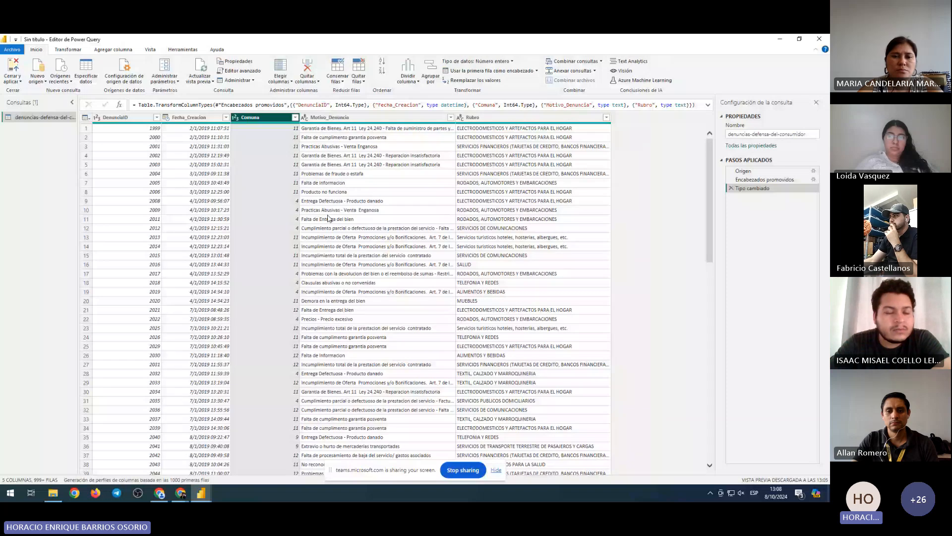
click(328, 217)
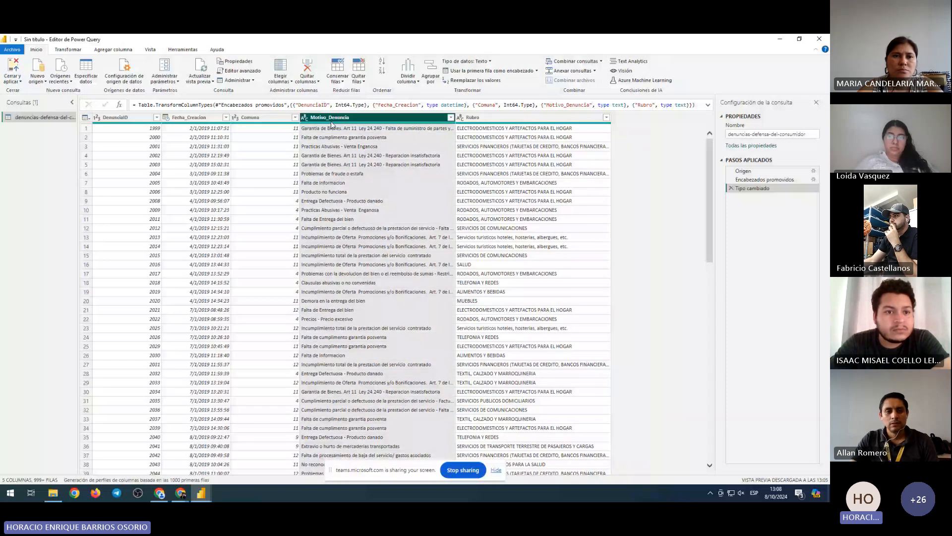
scroll(371, 328, down, 8)
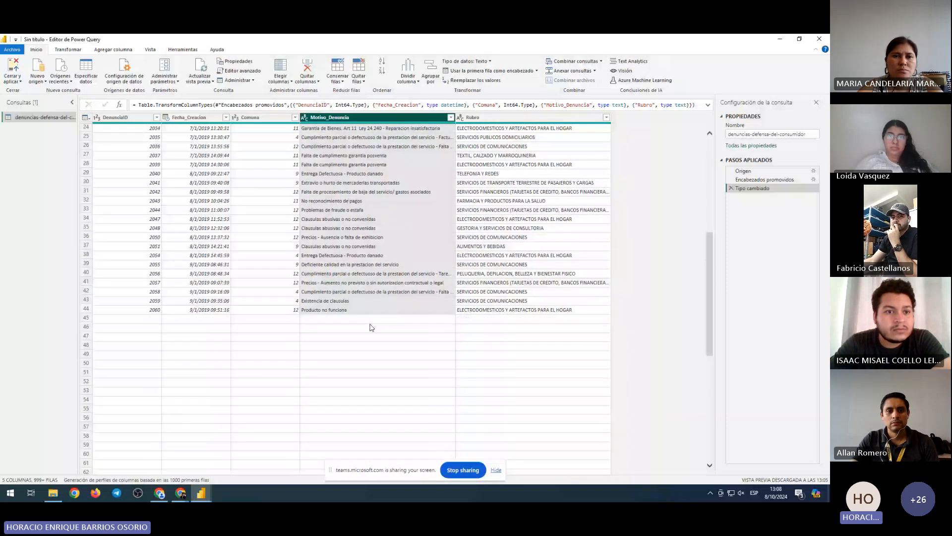
scroll(522, 330, down, 2)
click(521, 330)
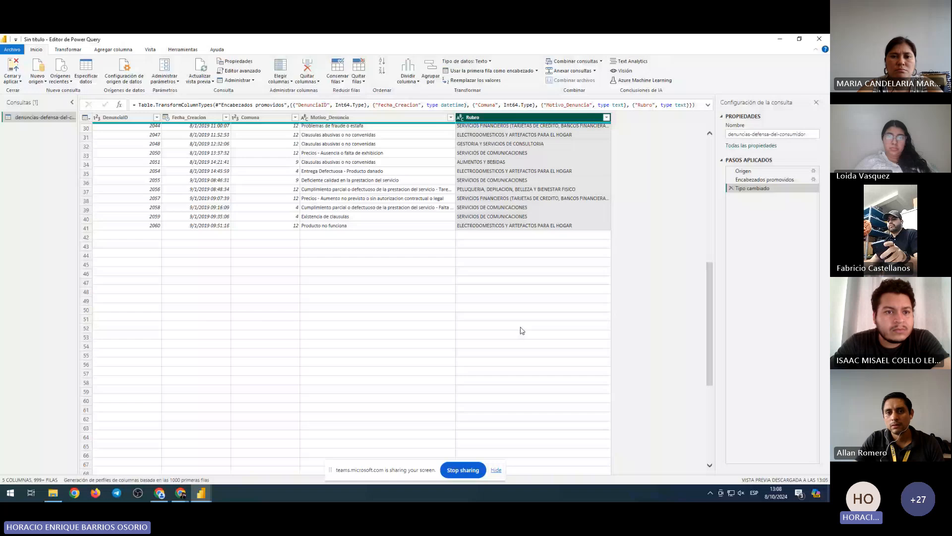
scroll(406, 327, up, 10)
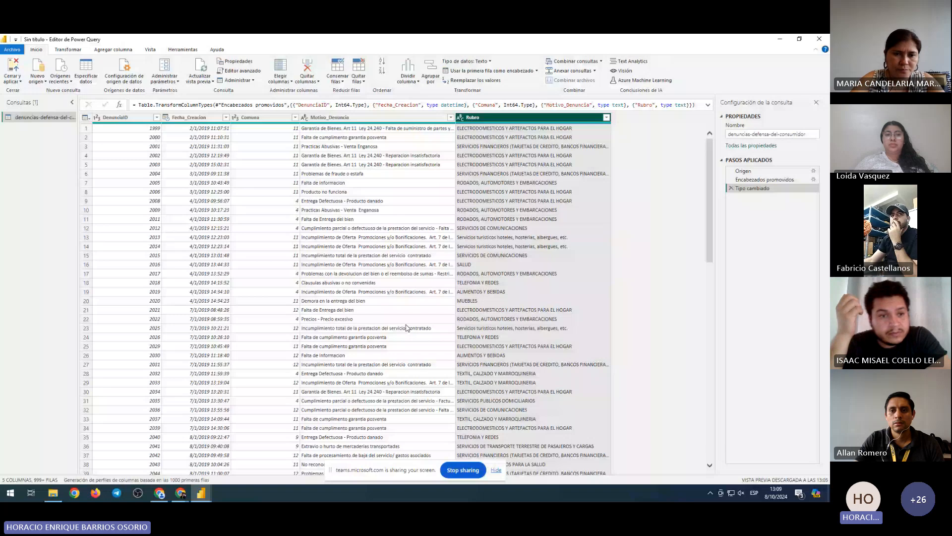
click(12, 70)
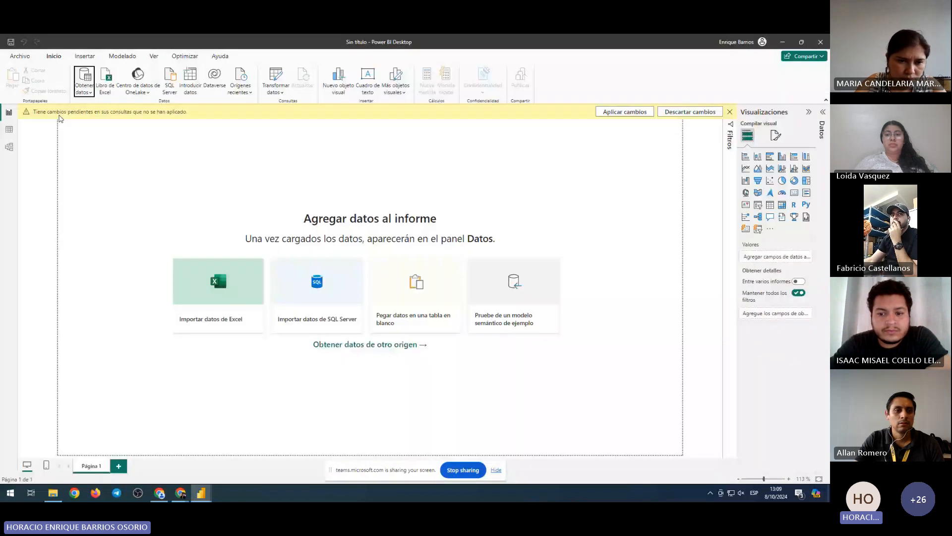
click(83, 92)
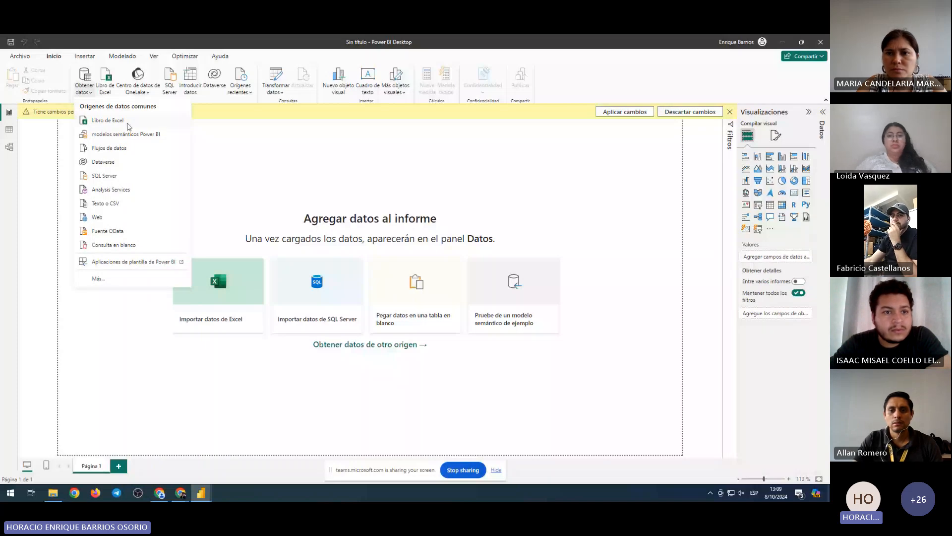
click(105, 204)
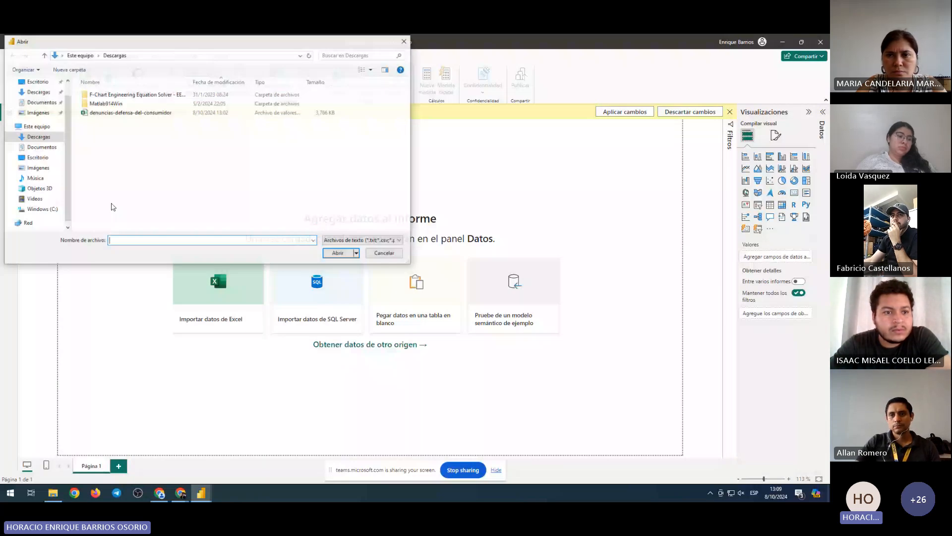
drag(144, 49, 189, 97)
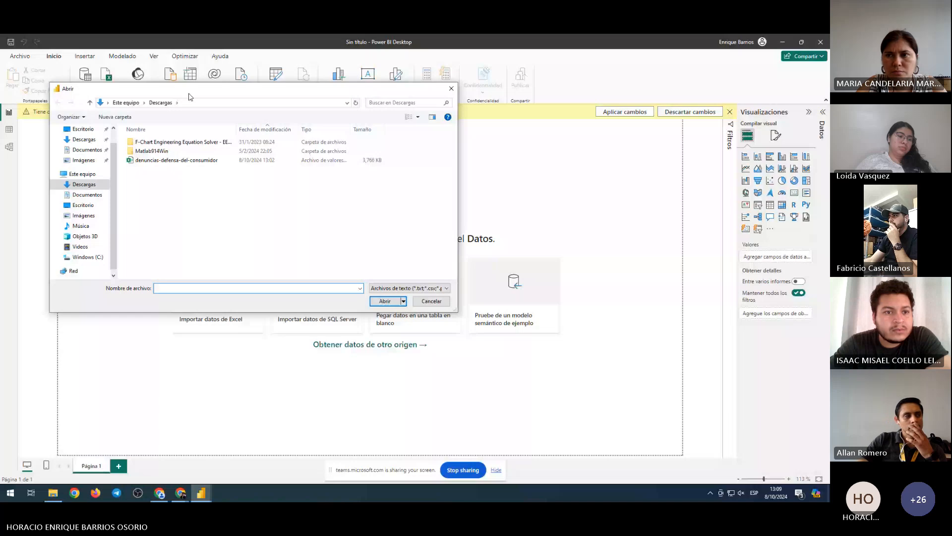
key(Escape)
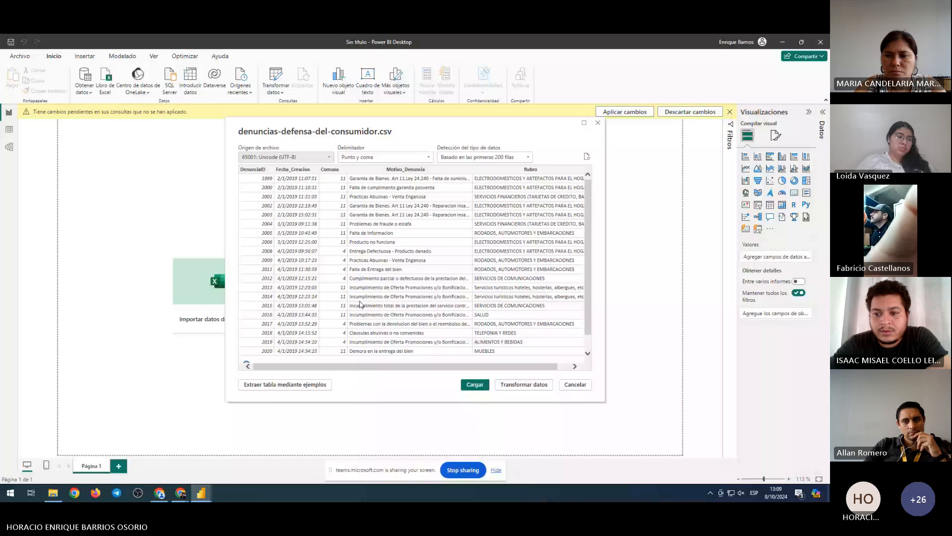
Load the denuncias CSV into the Power Query Editor for transforming via Transformar datos
click(524, 385)
mouse_move(201, 492)
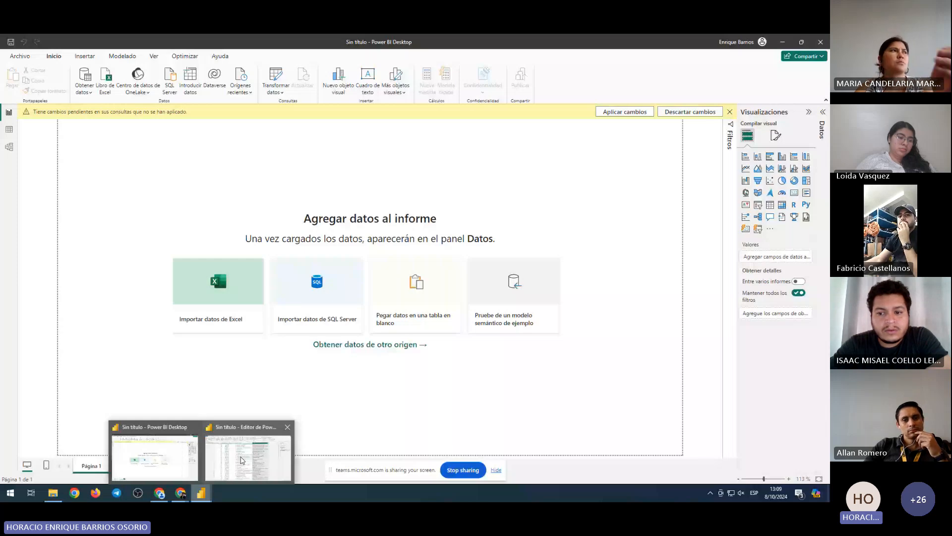
Bring the Editor de Power Query window to the front from the taskbar
click(241, 460)
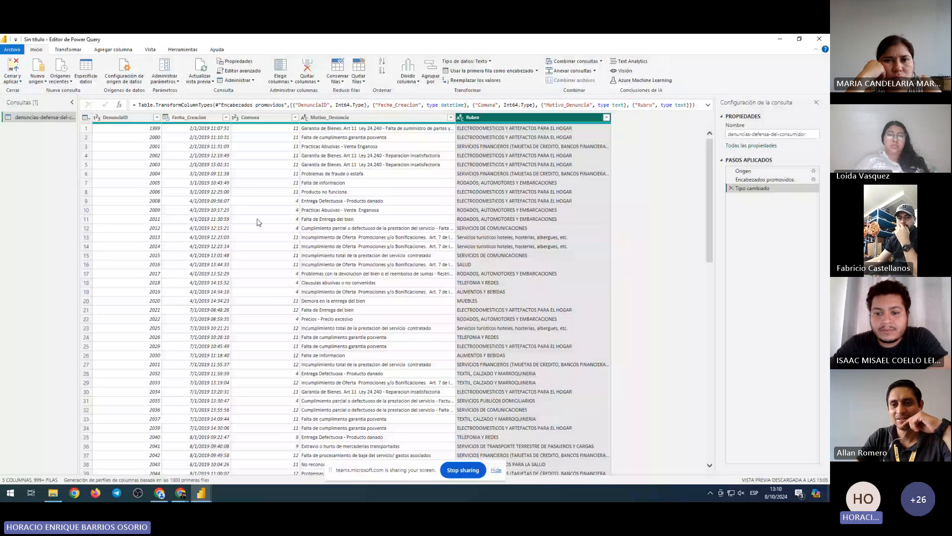
Inspect the data types of Fecha_Creacion, DenunciaID, Rubro, Comuna and Motivo_Denuncia
click(200, 130)
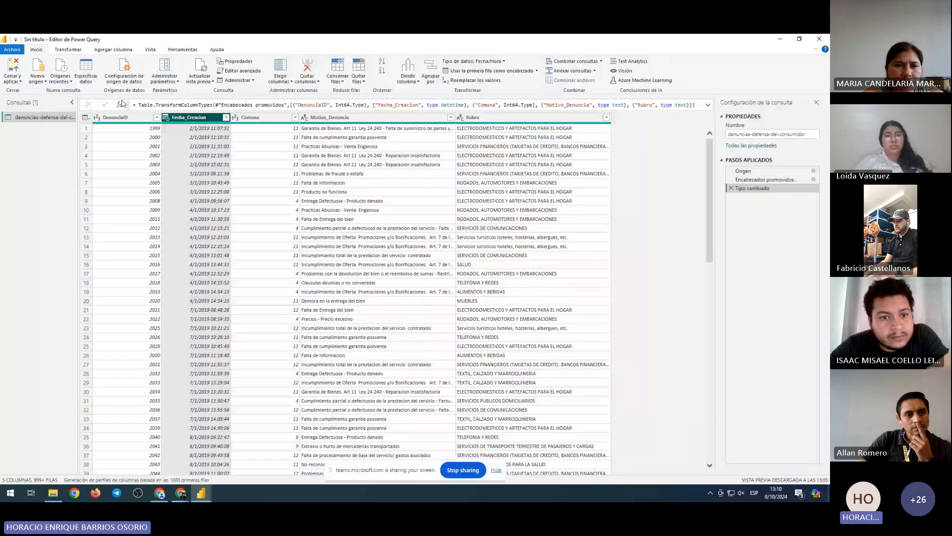
click(123, 118)
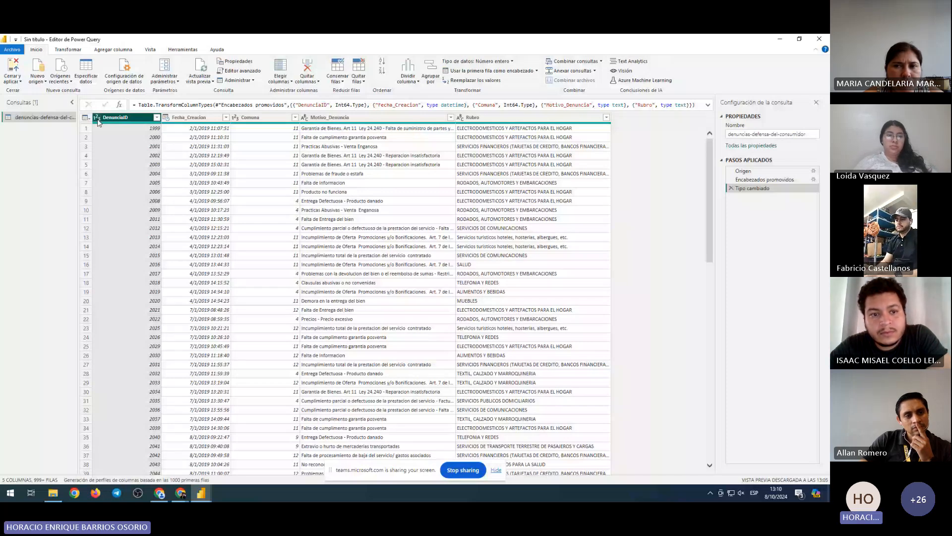
click(192, 119)
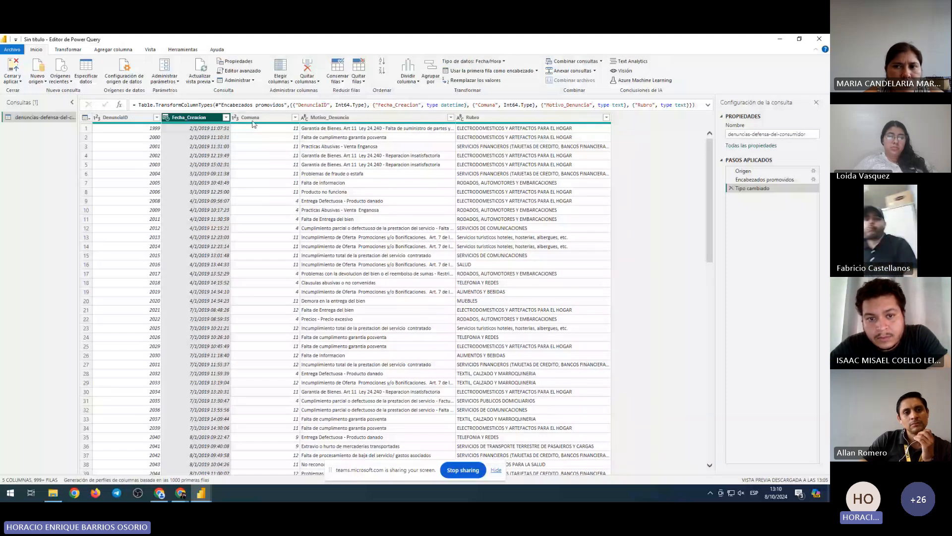
click(484, 119)
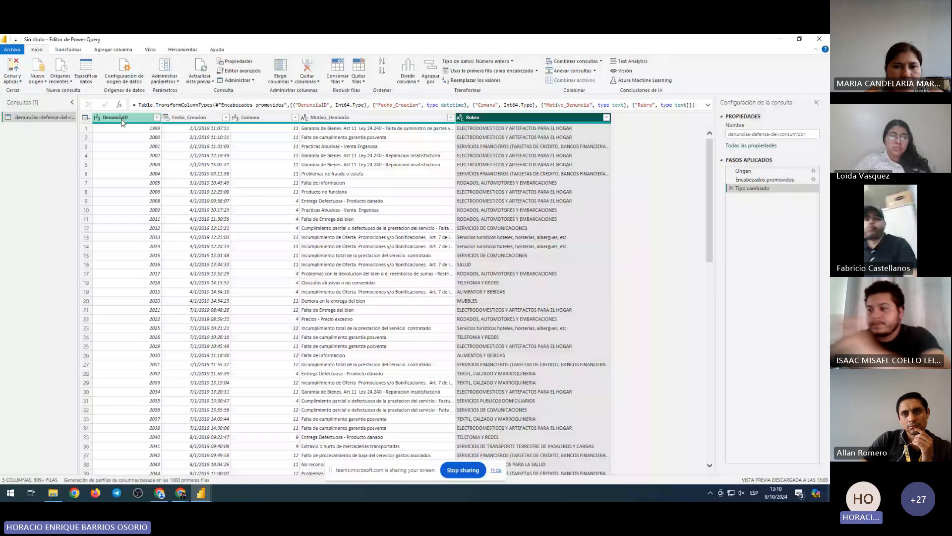
click(265, 119)
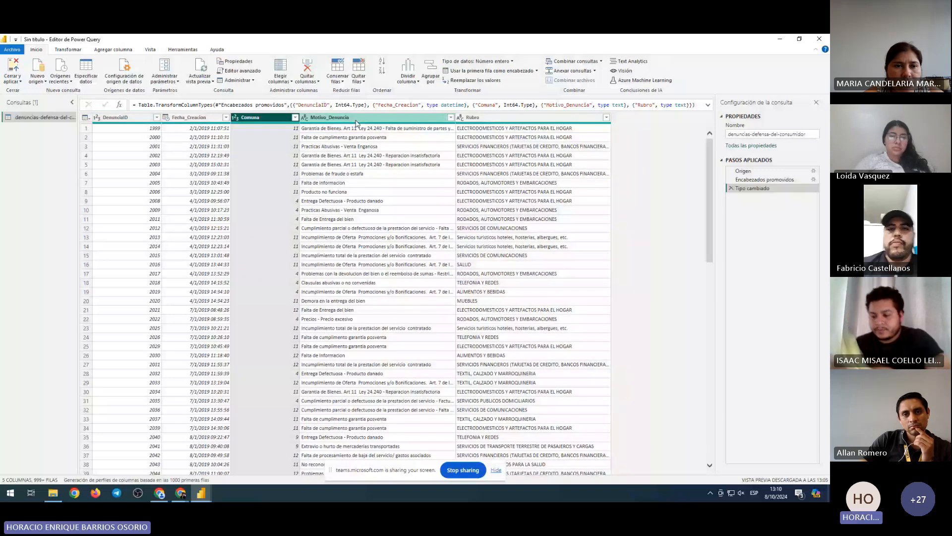
click(493, 119)
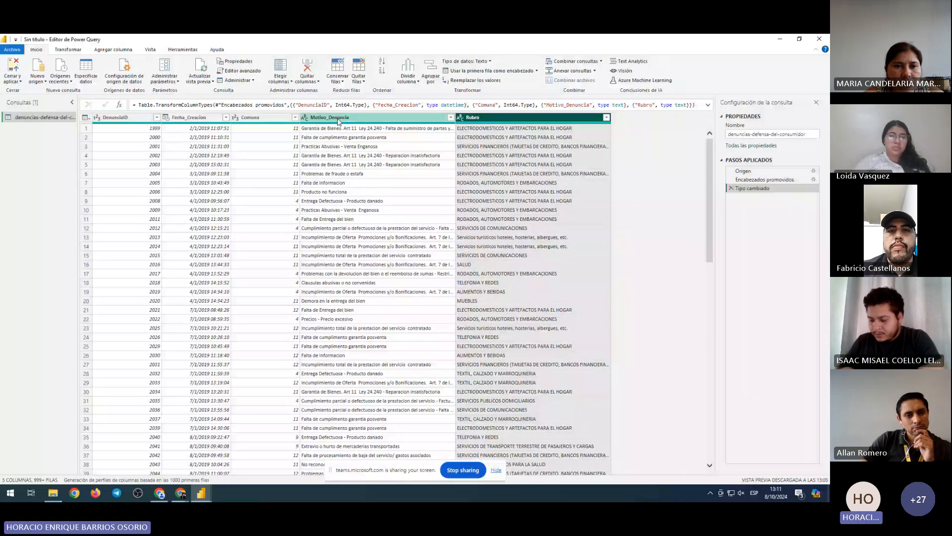
click(322, 119)
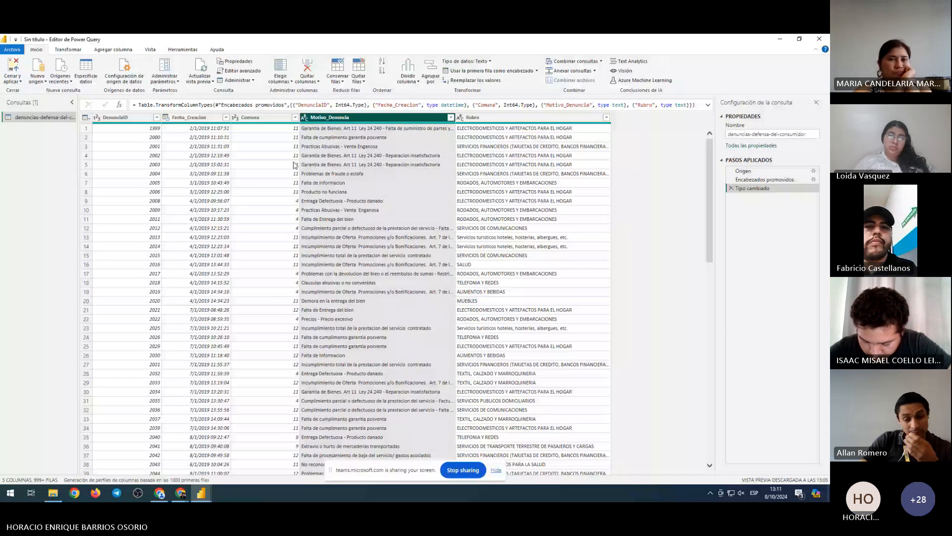
Recheck Comuna and Motivo_Denuncia, then show Fecha_Creacion's type choices, currently Fecha/Hora
click(262, 118)
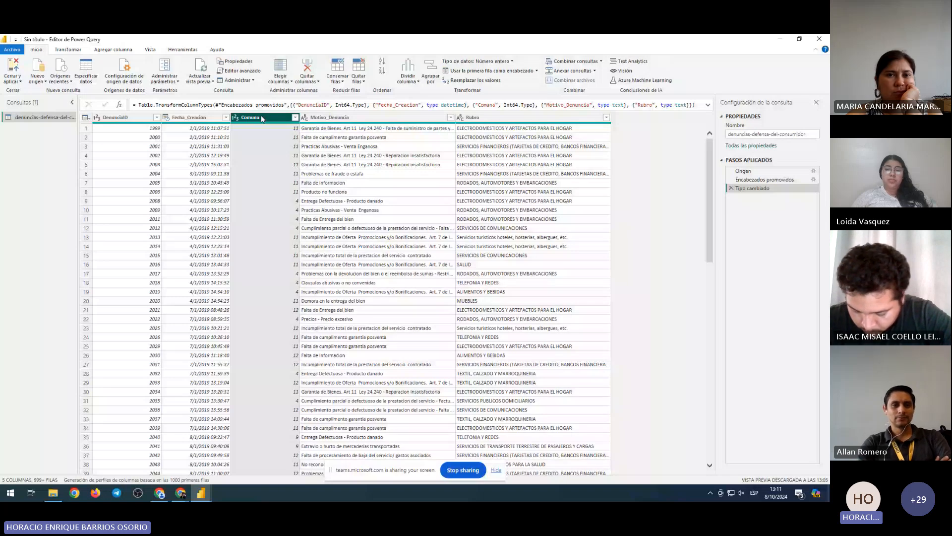
click(184, 117)
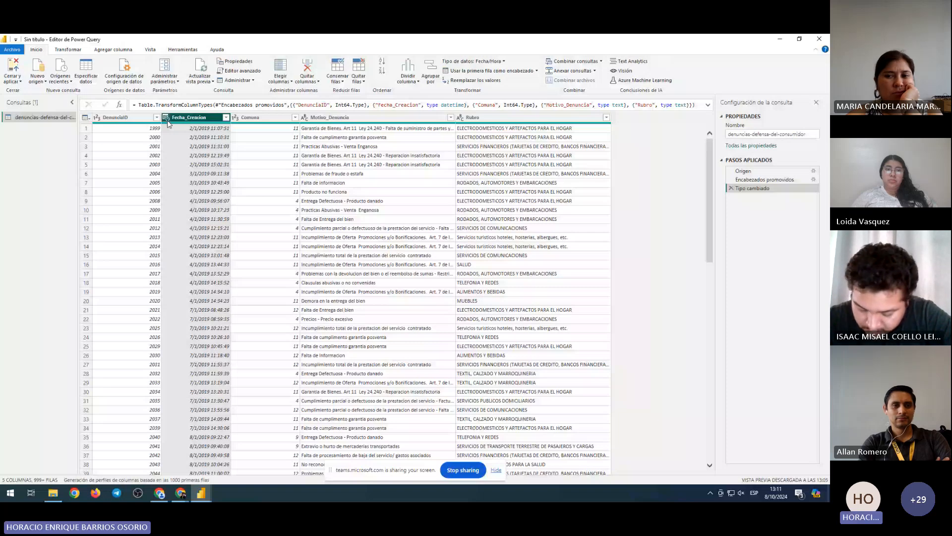
click(330, 118)
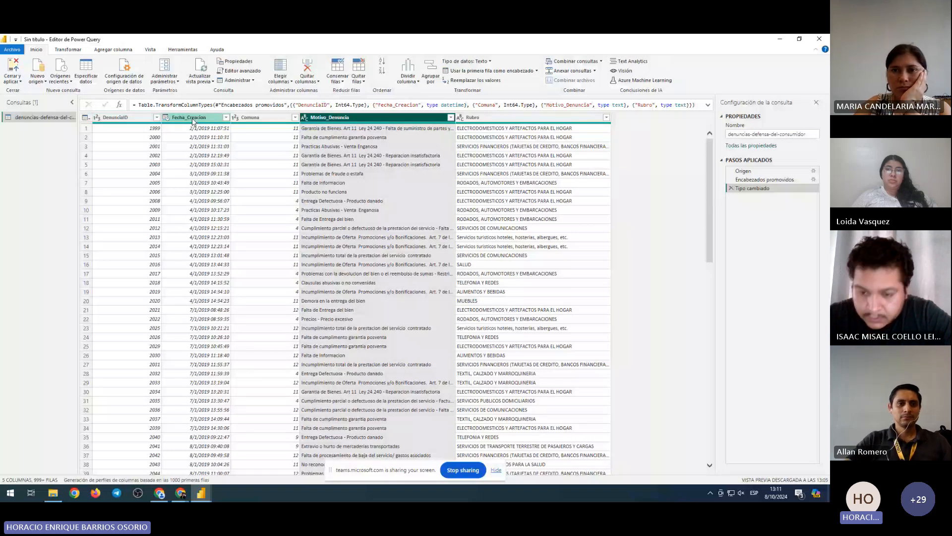
click(168, 119)
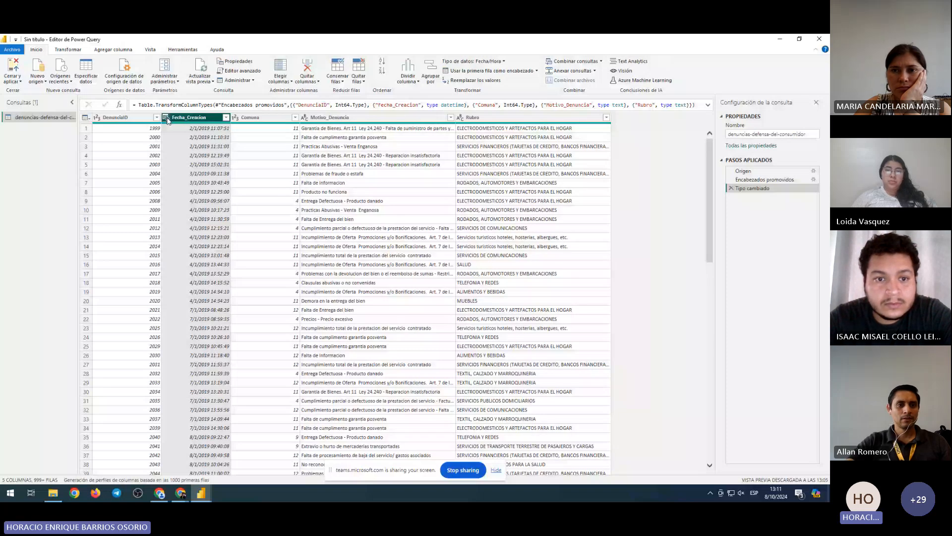
click(167, 118)
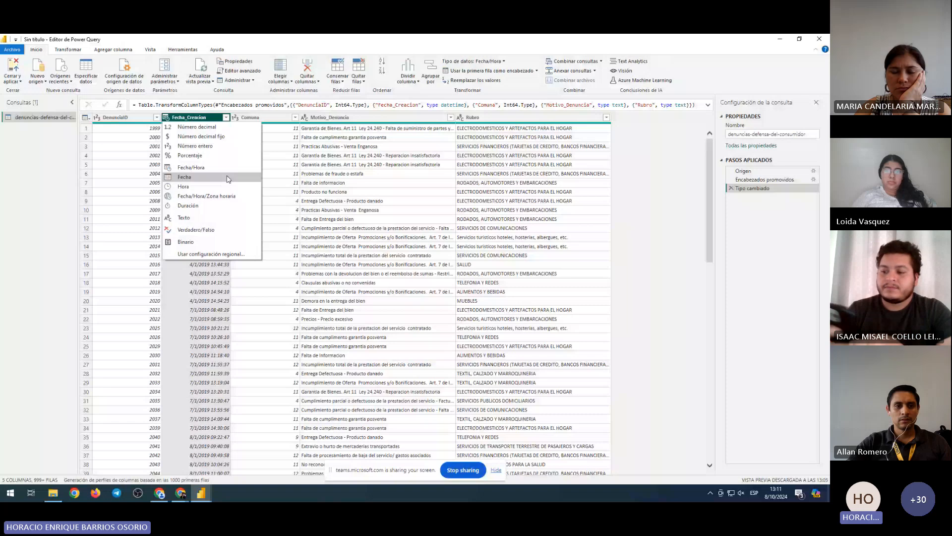
Dismiss Fecha_Creacion's type list unchanged and select the first DenunciaID value, 1999
click(149, 139)
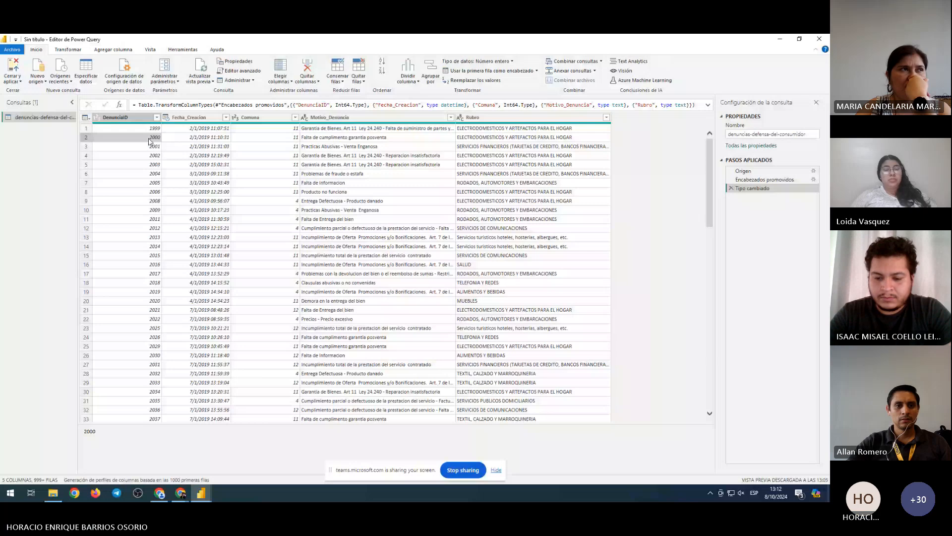
key(Up)
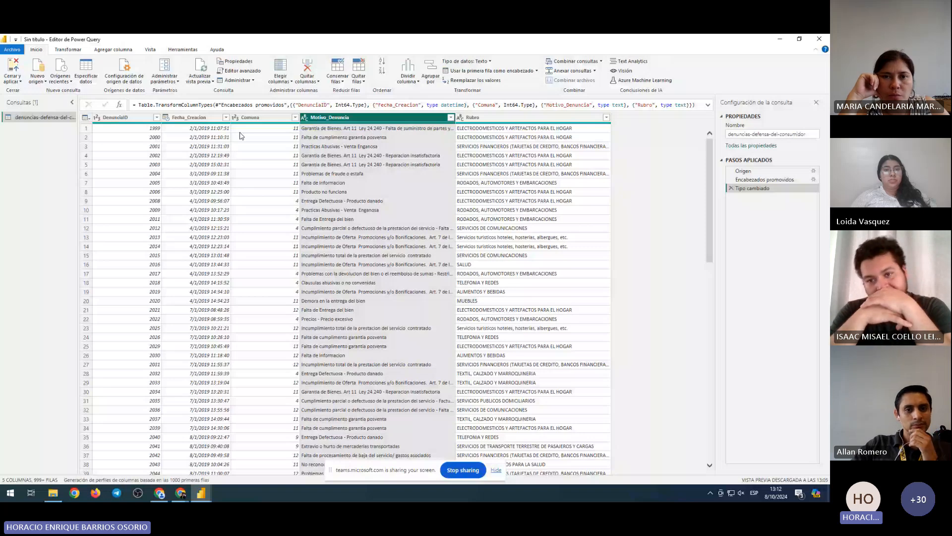
click(127, 128)
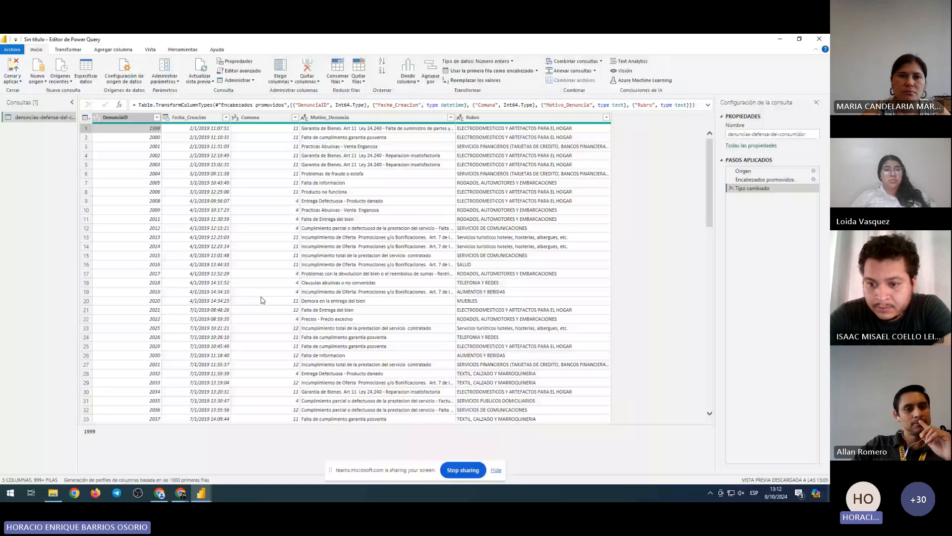
Select the DenunciaID and Fecha_Creacion columns, then open File Explorer on Descargas
click(119, 118)
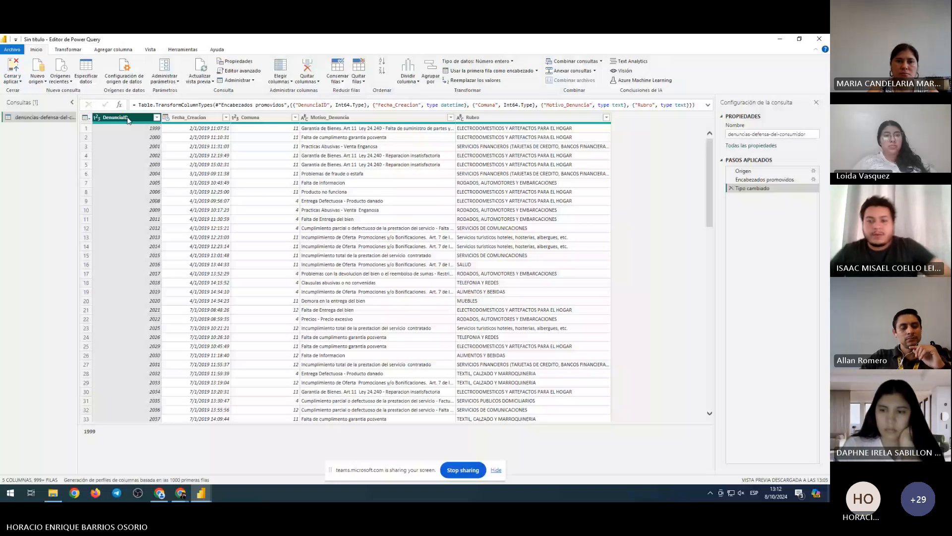
click(192, 117)
click(52, 492)
click(193, 356)
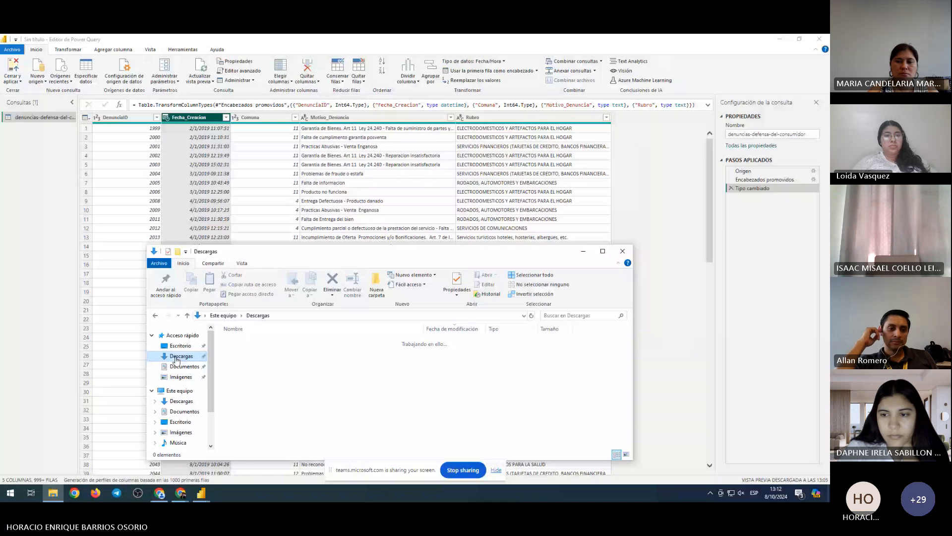
Open the denuncias-defensa-del-consumidor file from Descargas and close the Explorer window
click(250, 342)
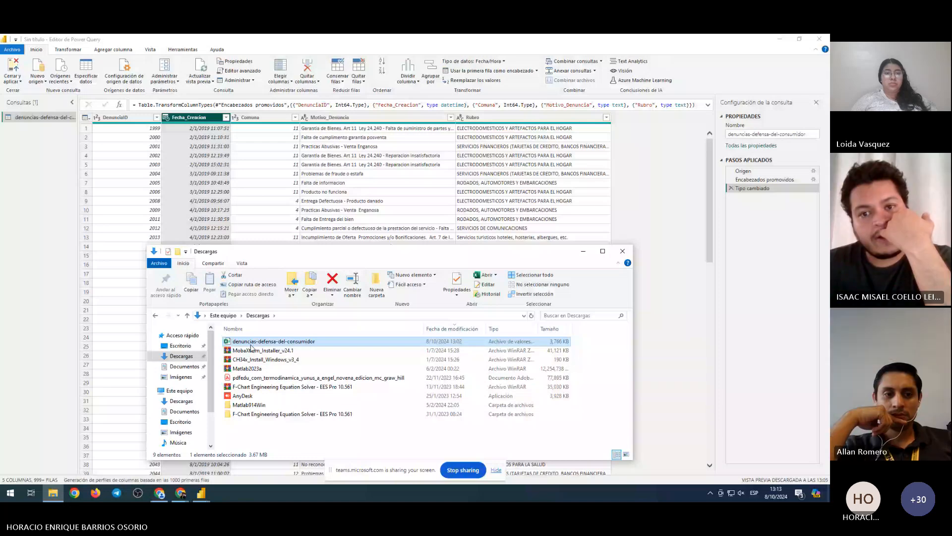
double_click(252, 341)
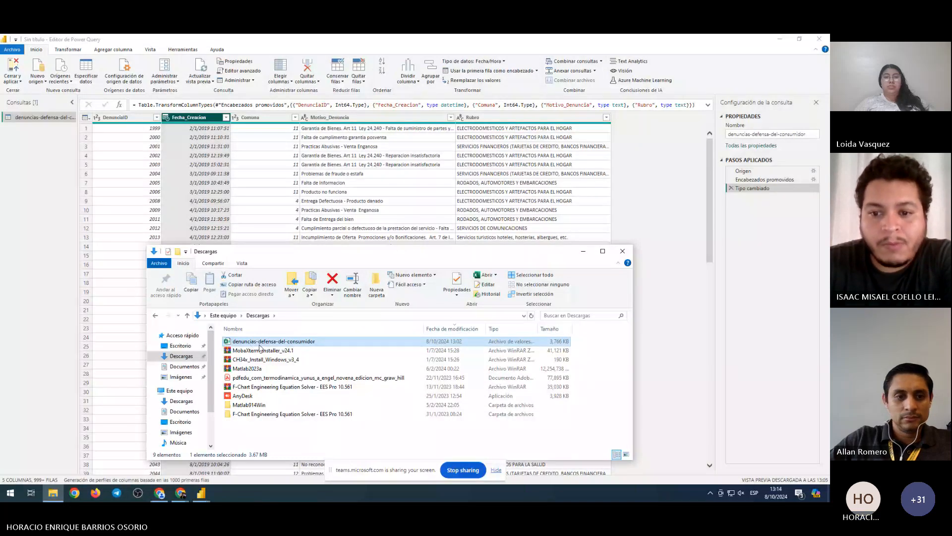
click(583, 251)
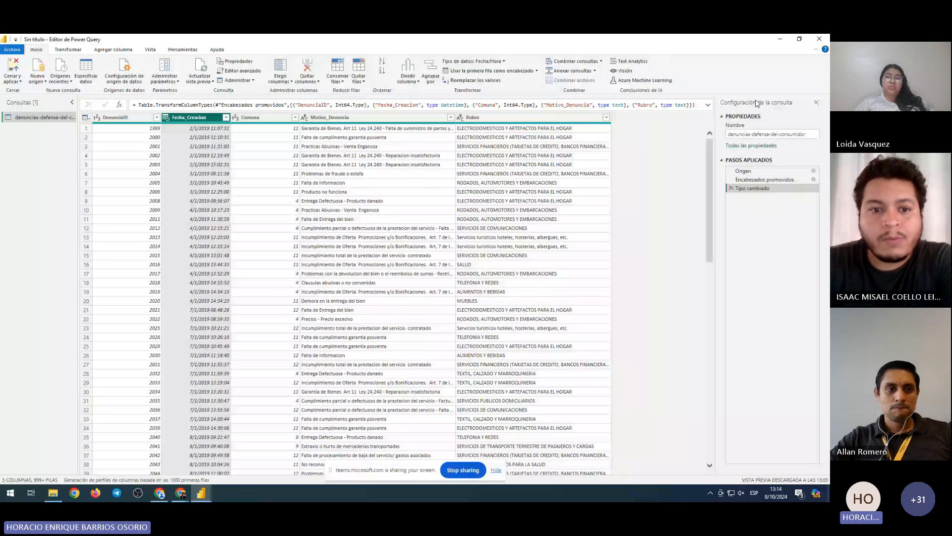
Review the query's applied steps, previewing Encabezados promovidos and returning to Tipo cambiado
click(752, 135)
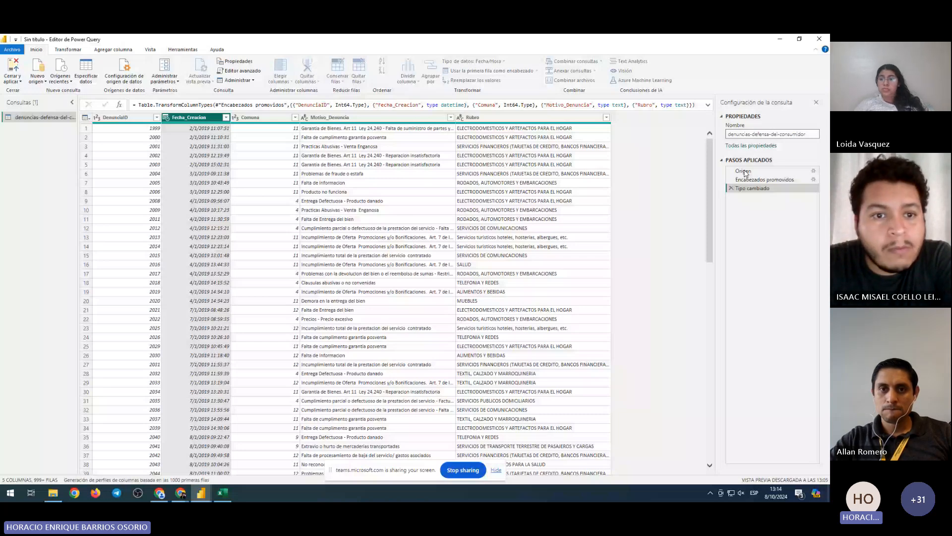
click(749, 180)
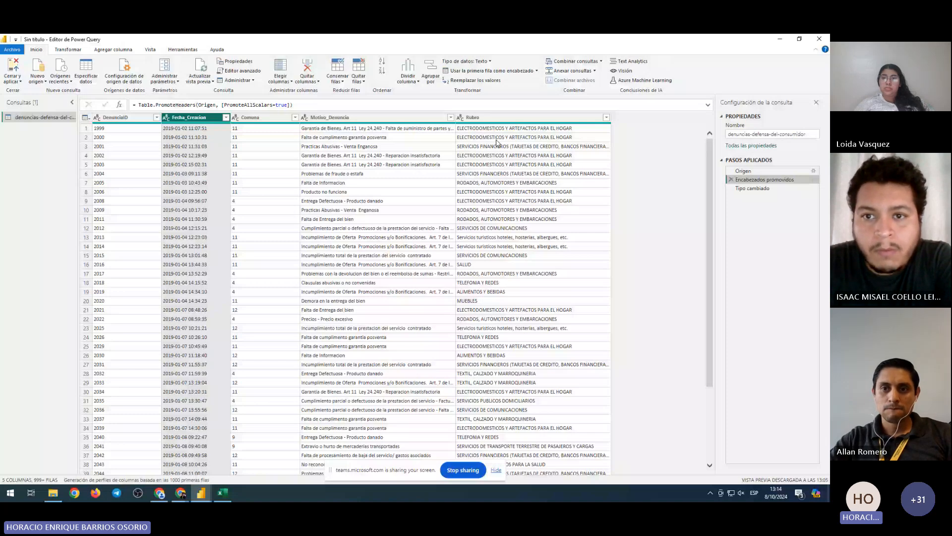
click(747, 190)
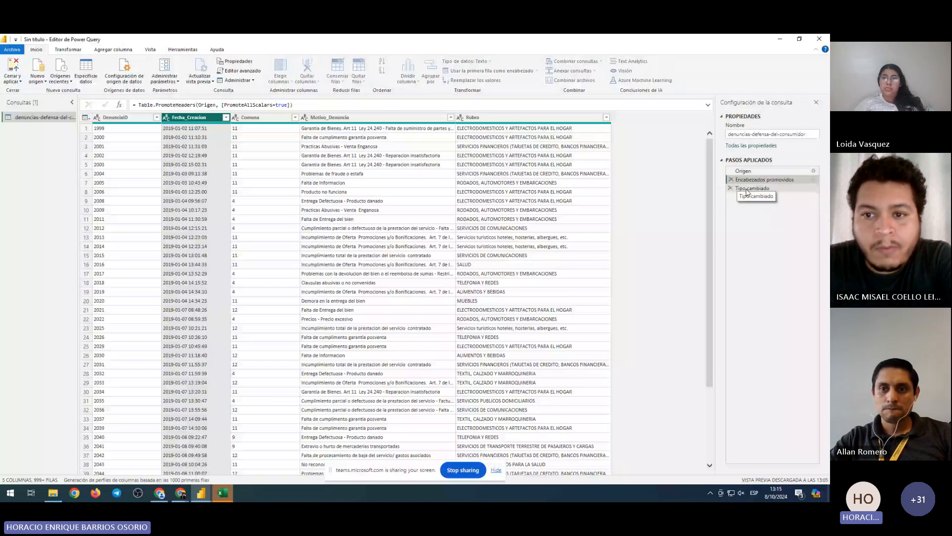
Select the DenunciaID and Comuna columns, then bring up the denuncias-defensa-del-consumidor file in Excel
click(124, 119)
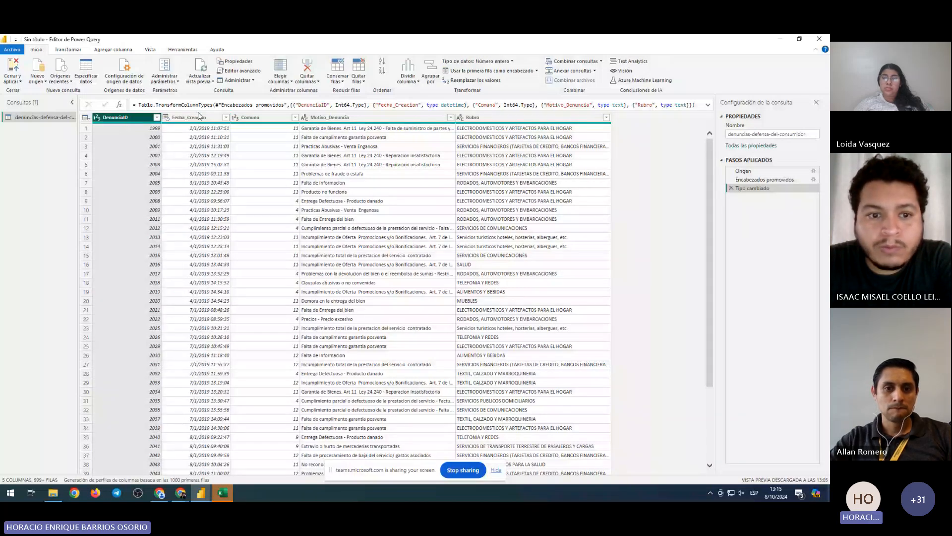
click(266, 338)
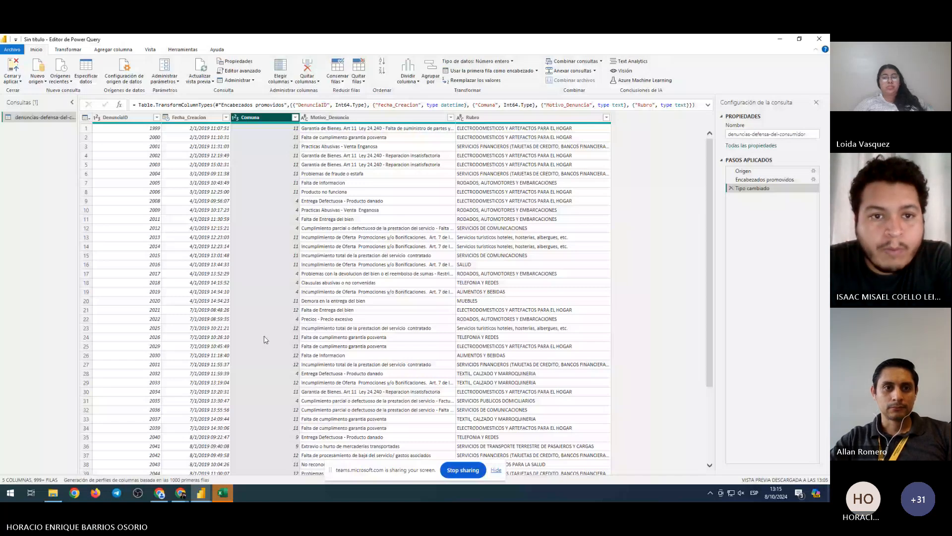
click(223, 493)
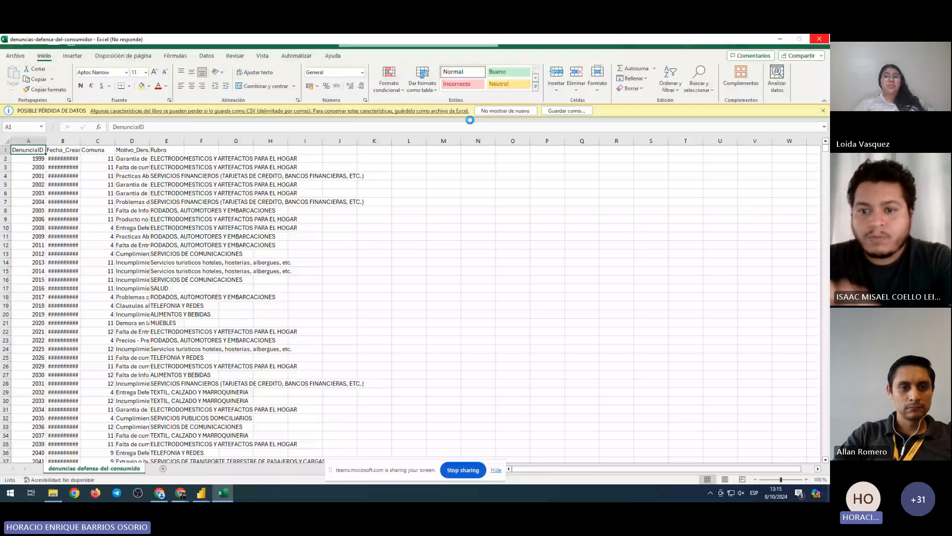
Switch from Excel back to the Editor de Power Query window
mouse_move(198, 498)
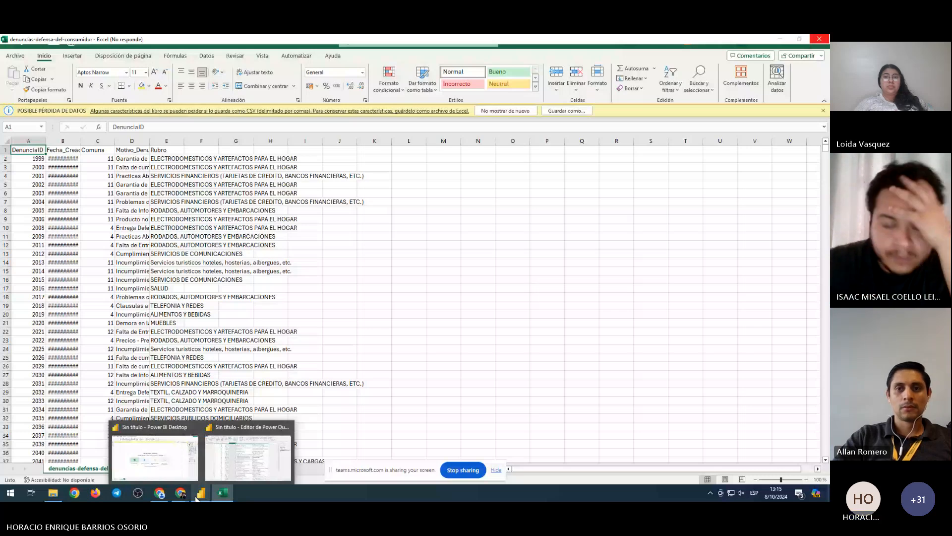
click(248, 459)
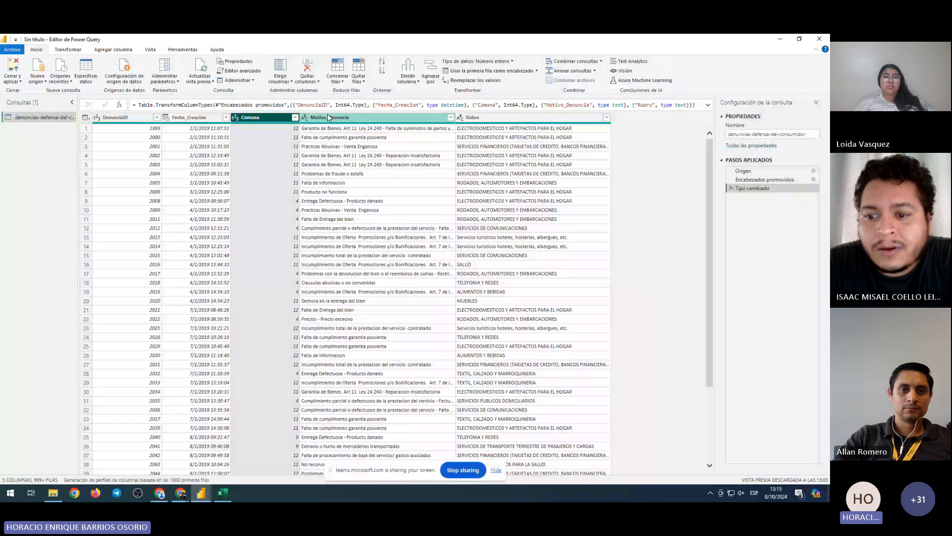
Change Fecha_Creacion to Número decimal, replacing the current conversion, which turns every value into Error
click(199, 118)
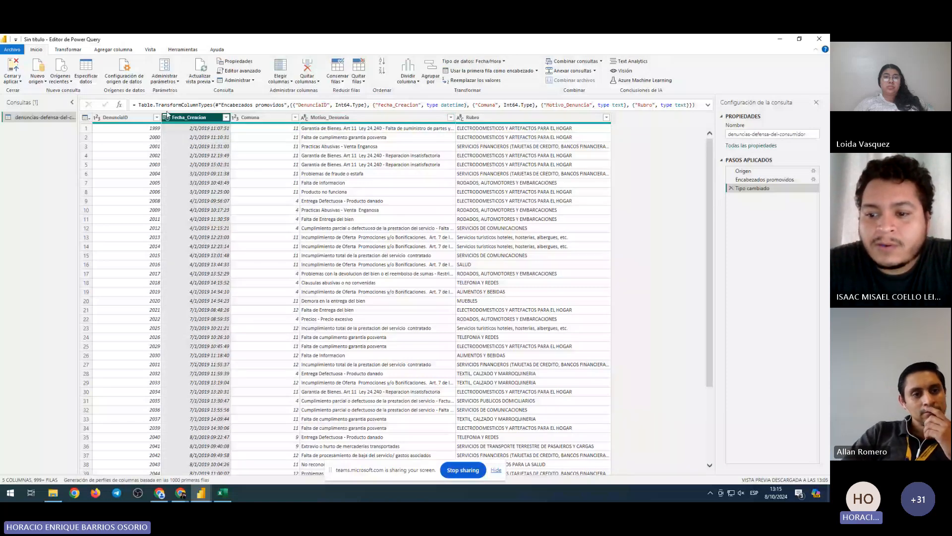
click(166, 118)
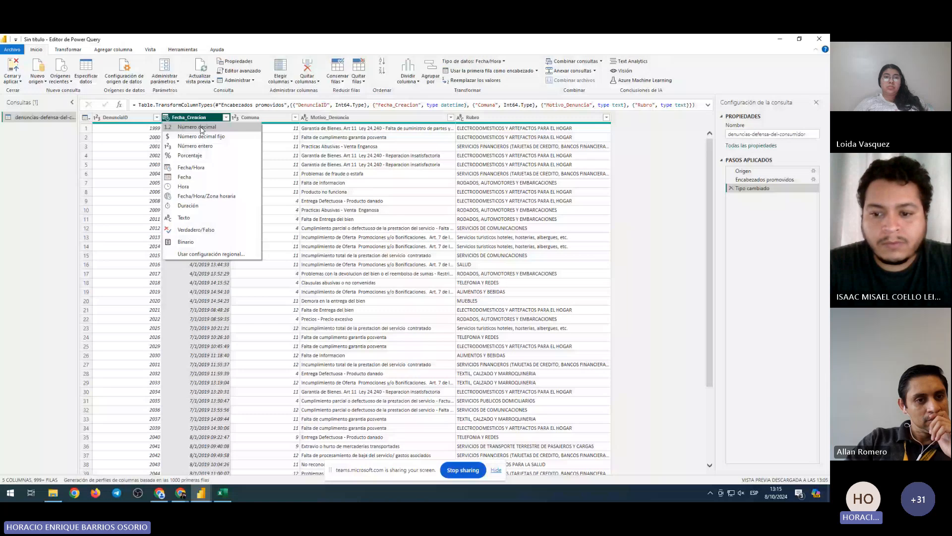
click(201, 128)
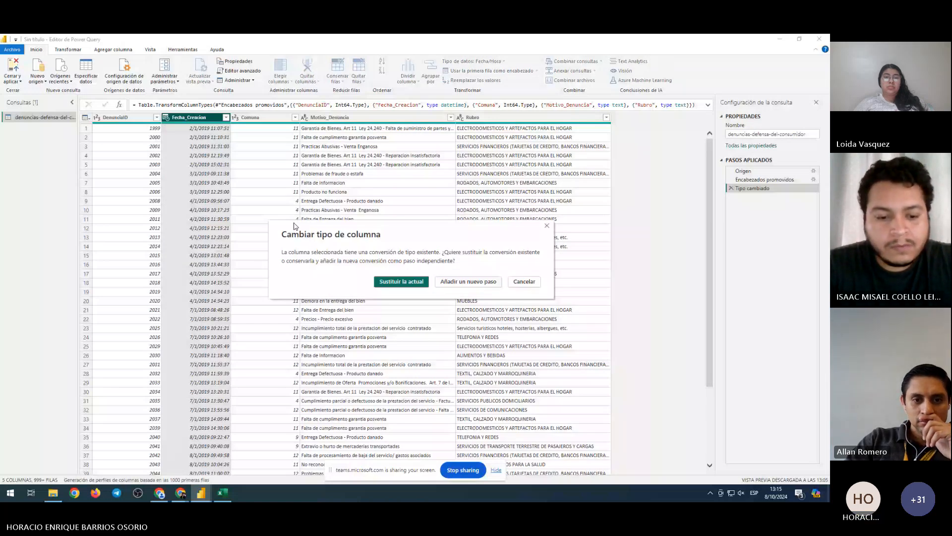
click(411, 287)
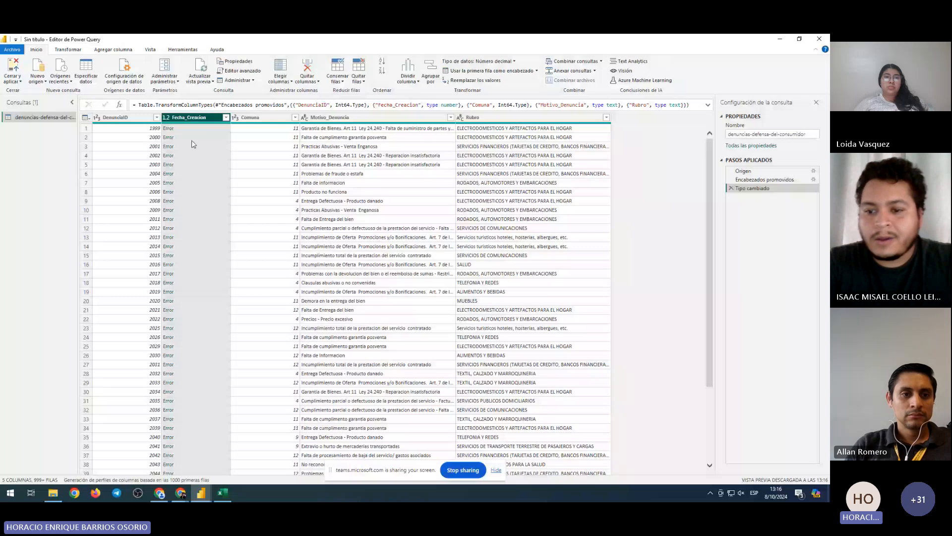
Delete the Tipo cambiado step and set Fecha_Creacion's type to Fecha/Hora to clear the errors
click(732, 188)
click(262, 130)
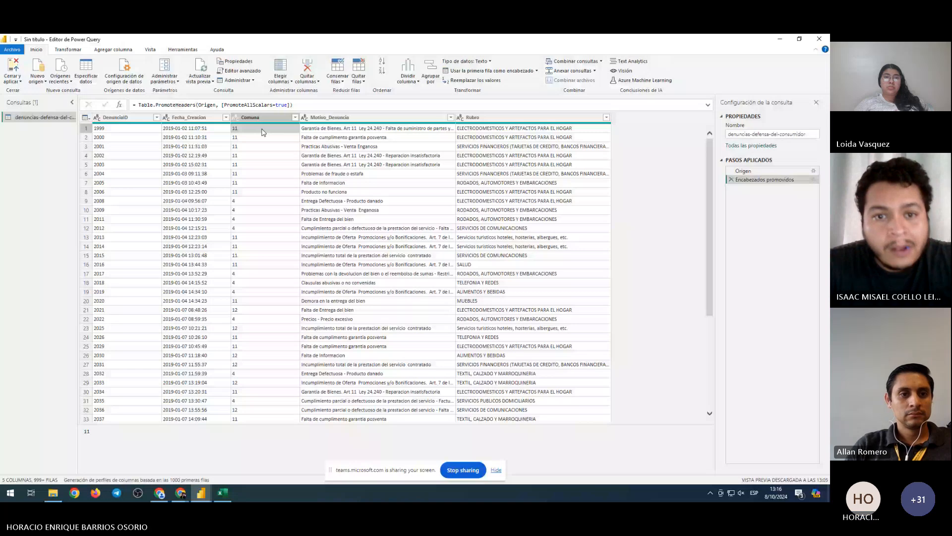
click(191, 117)
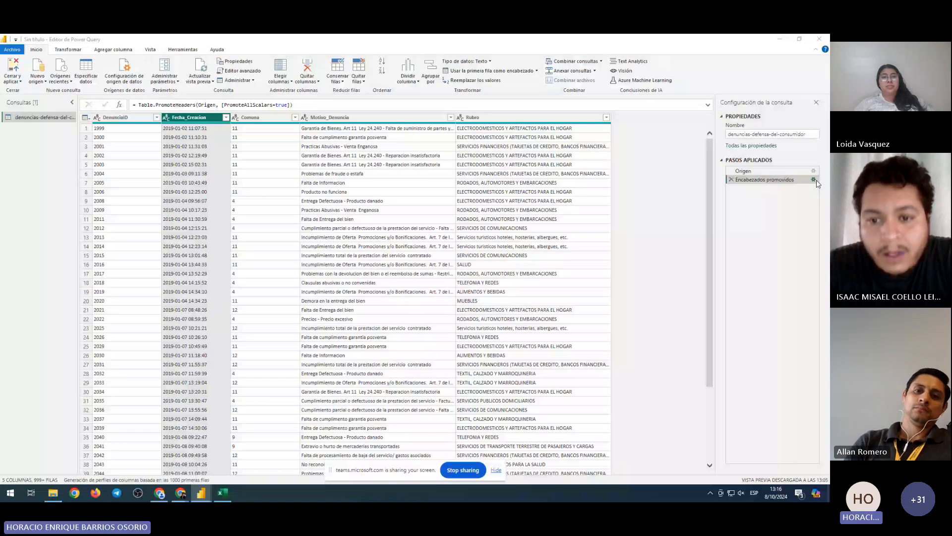
click(78, 168)
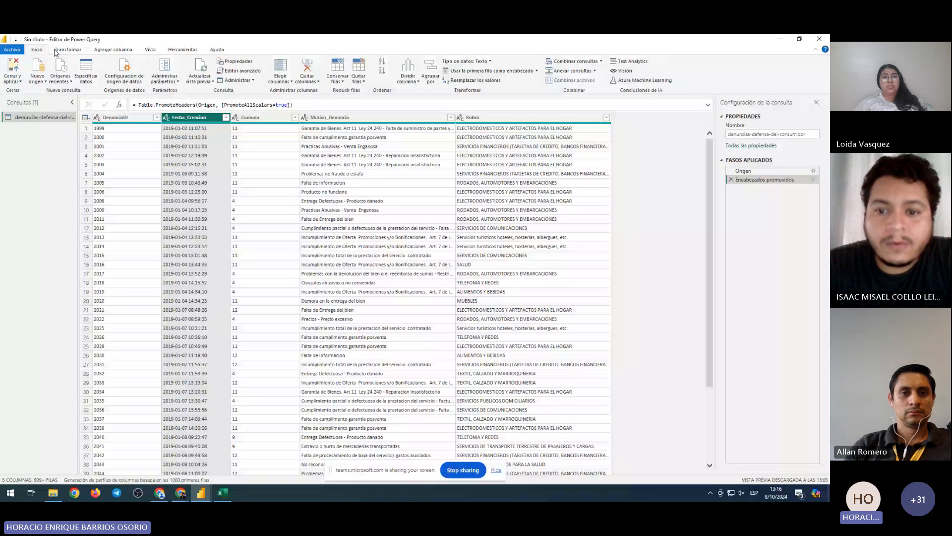
click(165, 117)
click(188, 170)
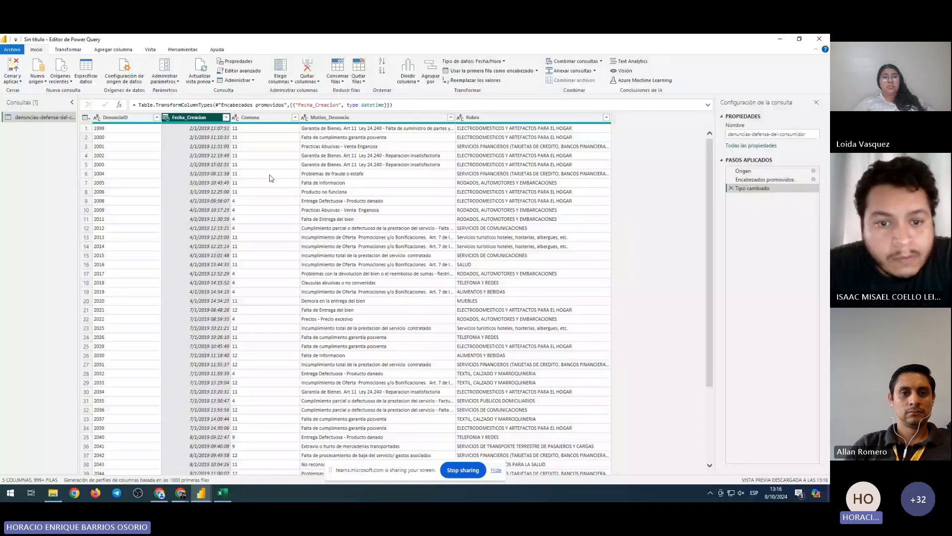
click(271, 178)
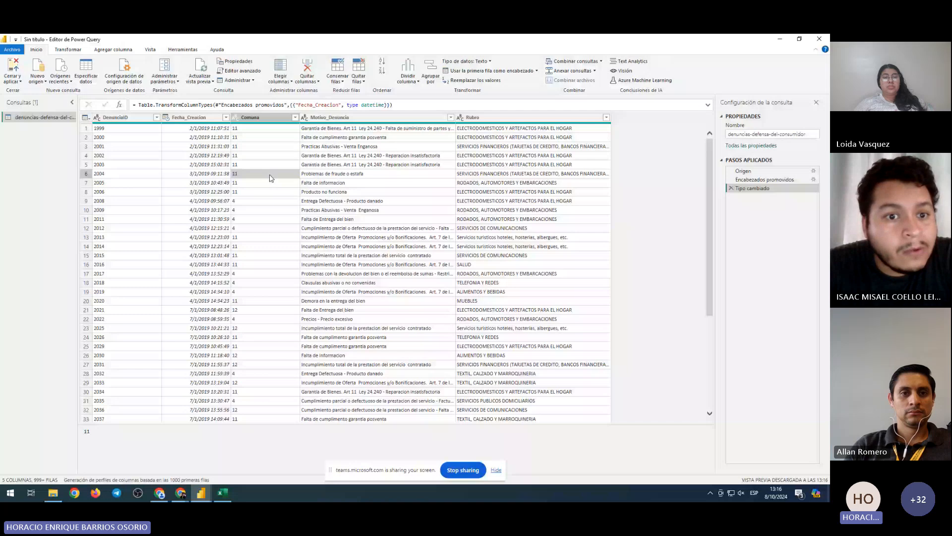
click(197, 117)
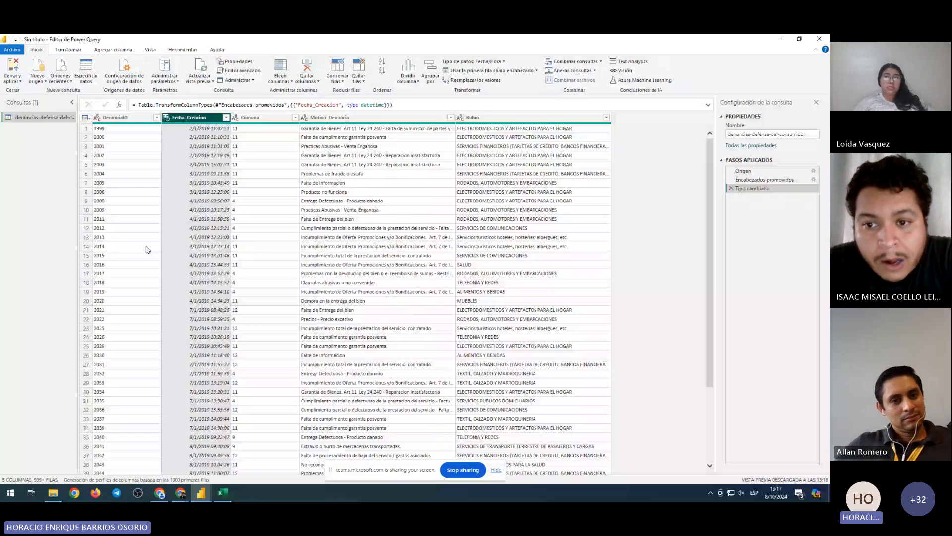
mouse_move(186, 127)
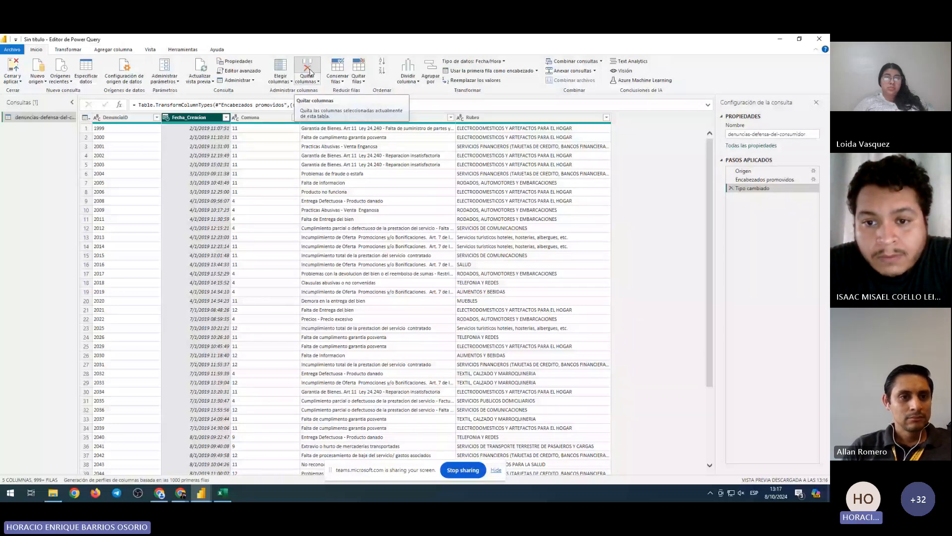
click(307, 68)
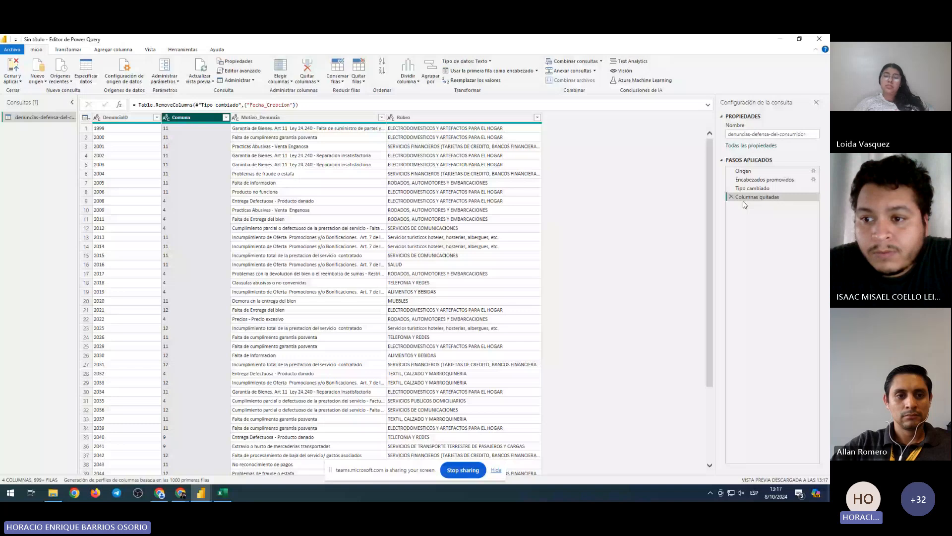
click(731, 197)
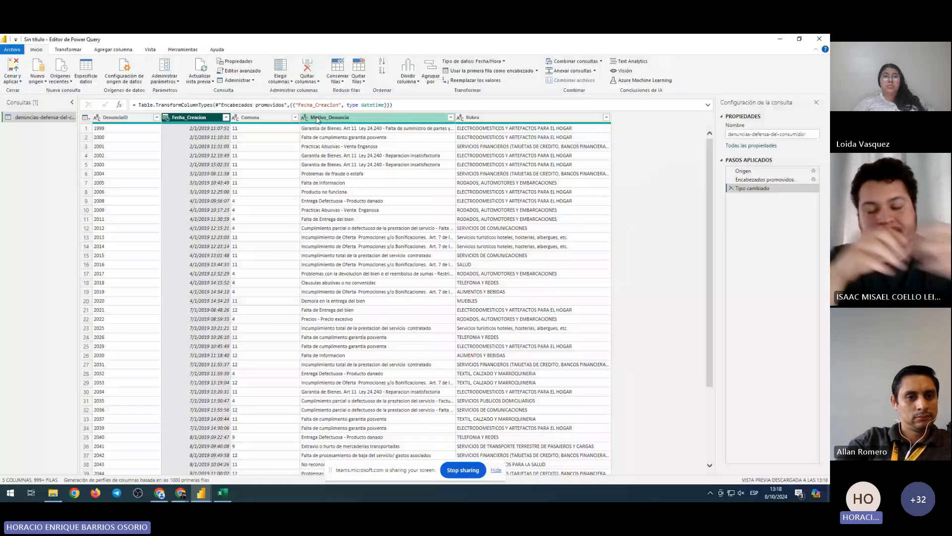
Select the Rubro and Fecha_Creacion columns and show the Agregar columna tools
click(493, 226)
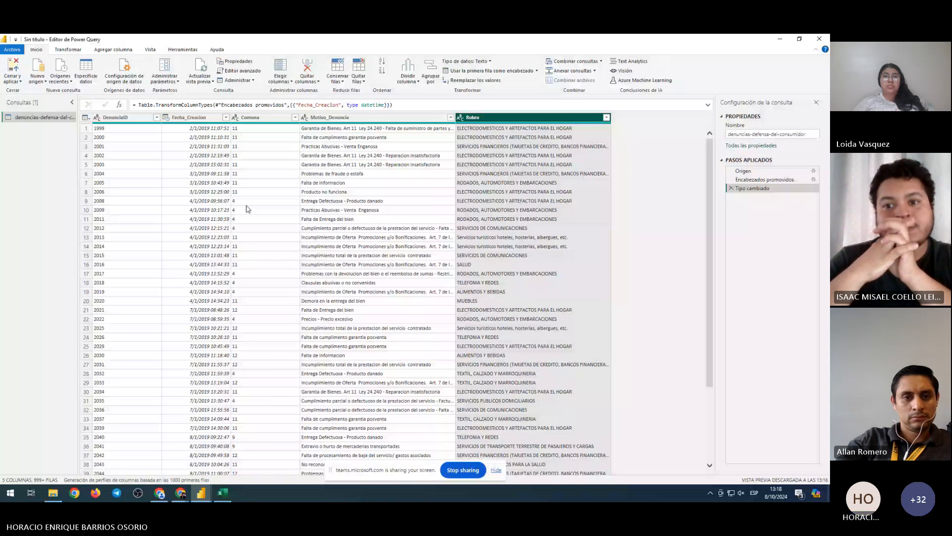
click(190, 117)
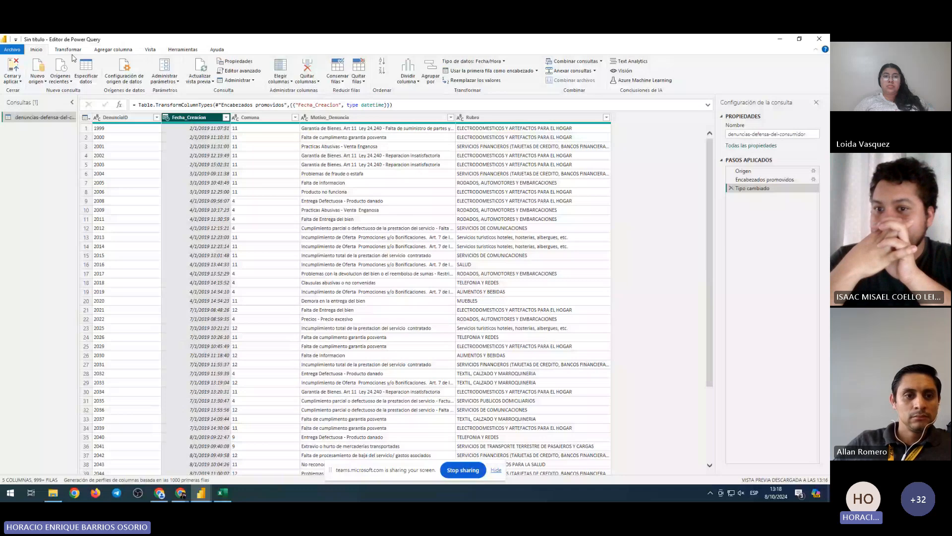
scroll(78, 55, down, 2)
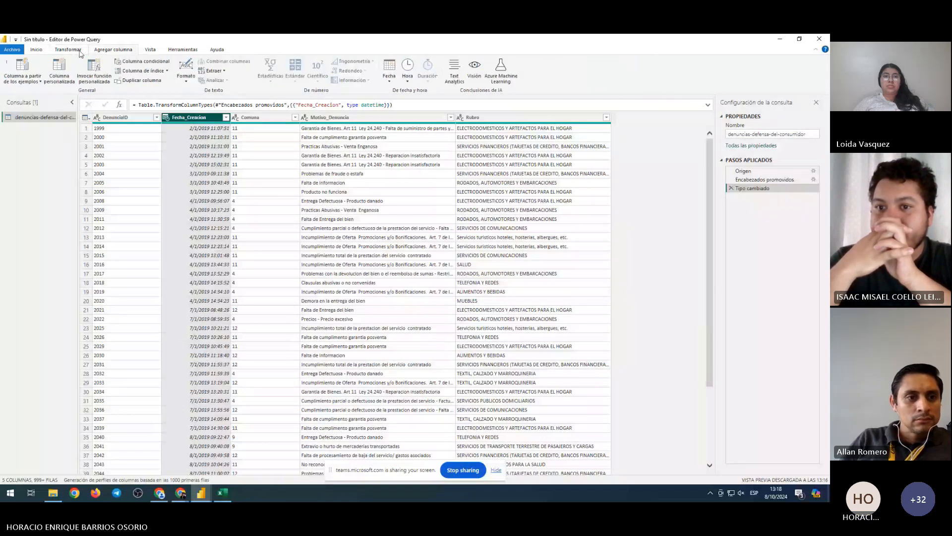
click(79, 52)
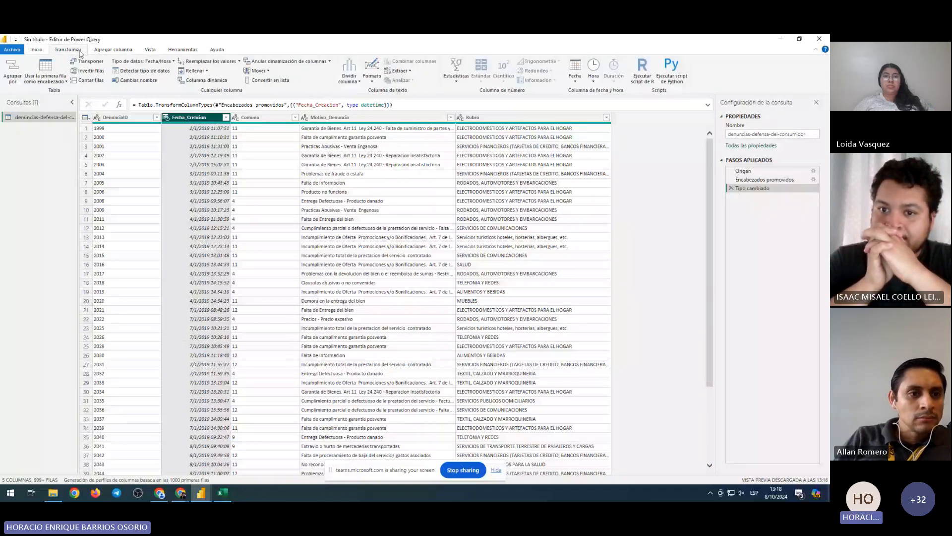
scroll(80, 53, down, 1)
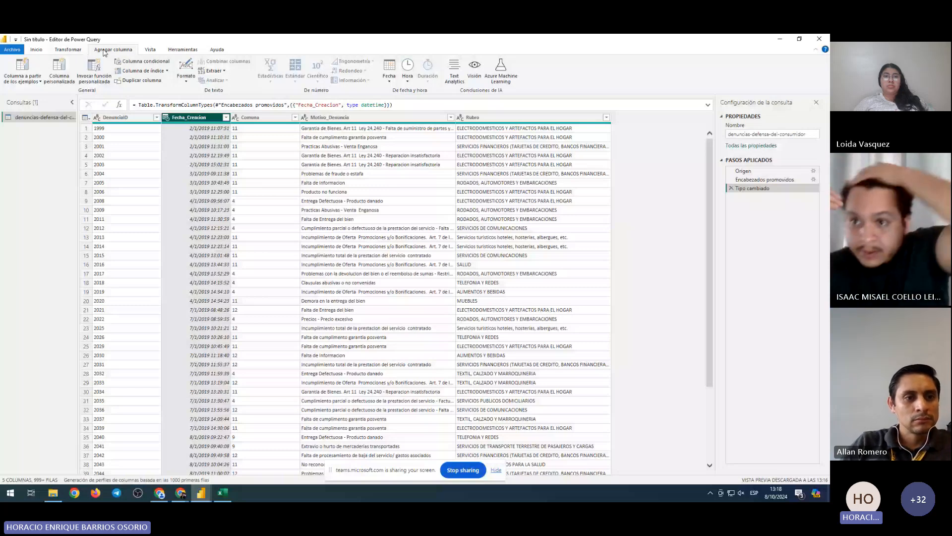
Open and dismiss the Columna a partir de los ejemplos options, then select Fecha_Creacion and Comuna
click(40, 80)
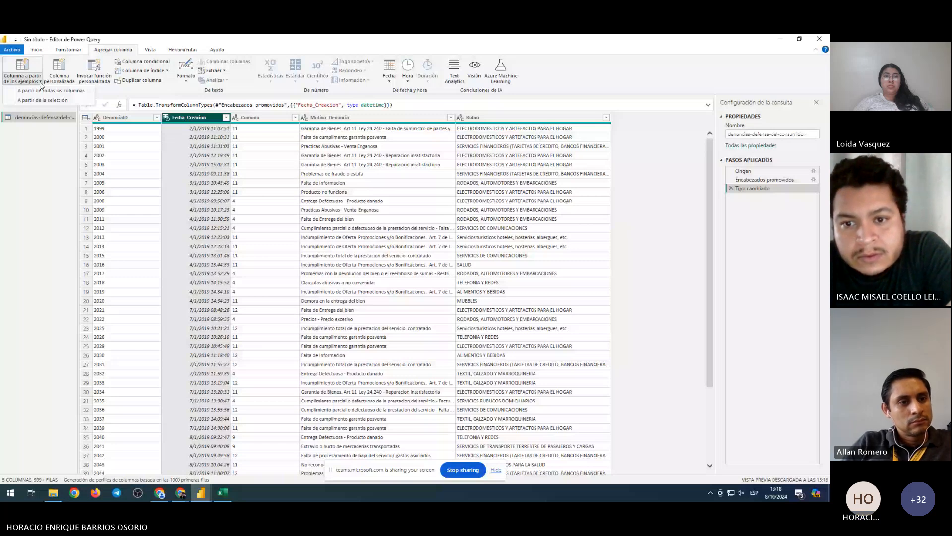
click(110, 52)
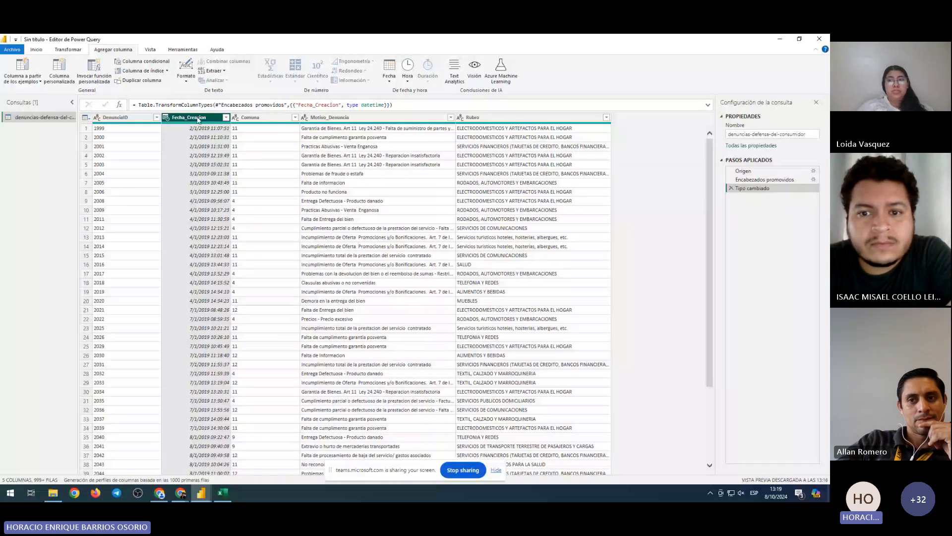
key(Right)
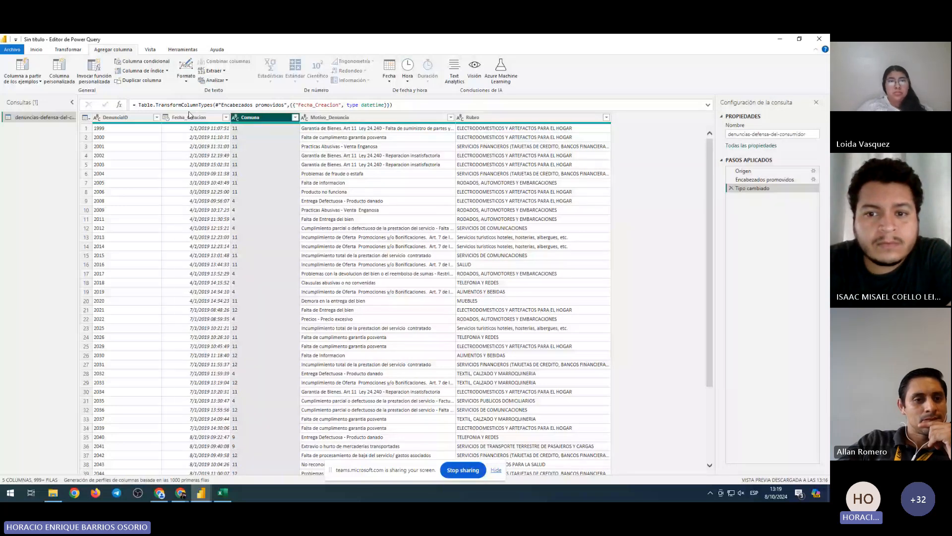
click(188, 117)
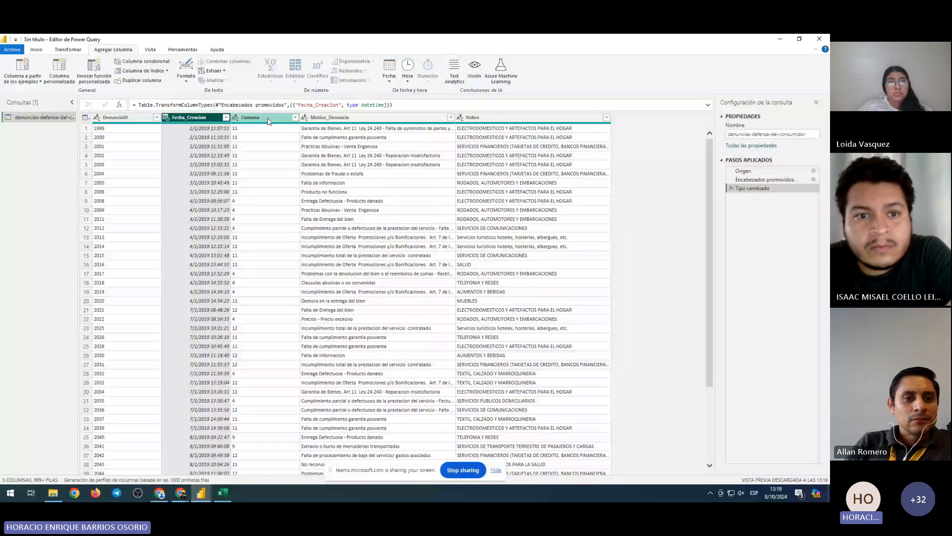
click(253, 117)
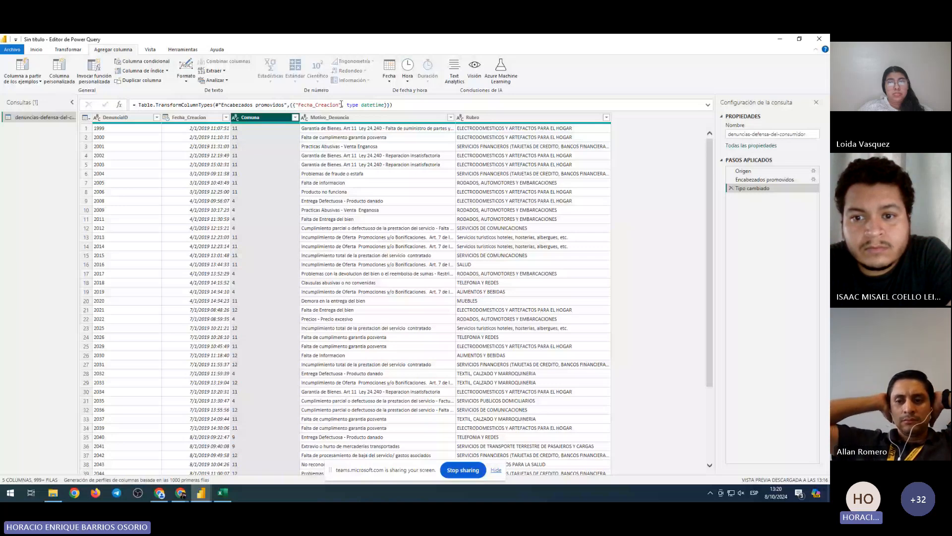
Add a date-only Fecha column from Fecha_Creacion via Fecha > Solo fecha and open its filter menu
click(189, 117)
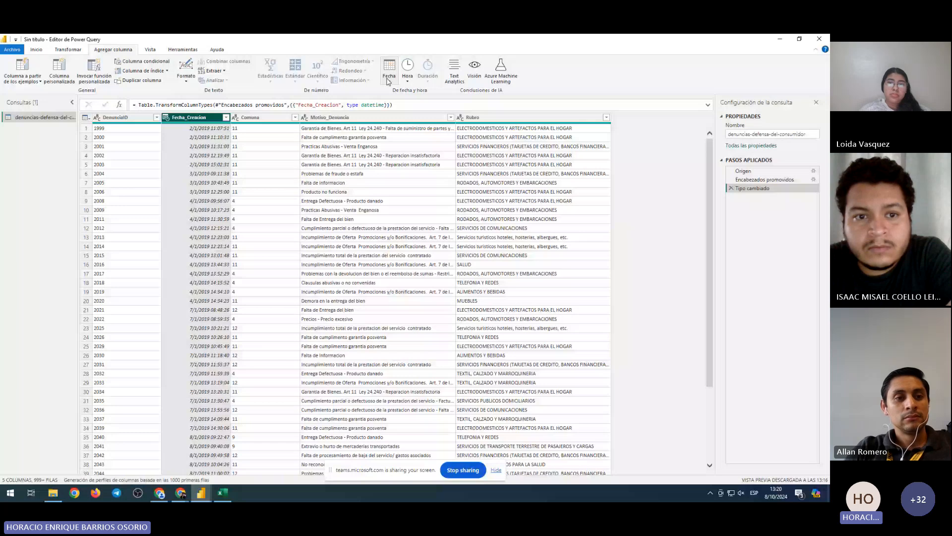
click(388, 79)
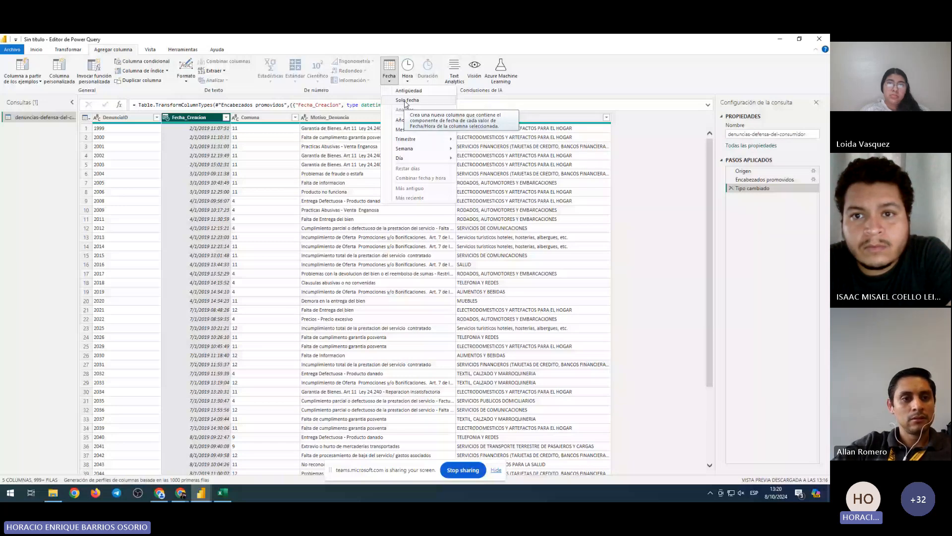
click(406, 100)
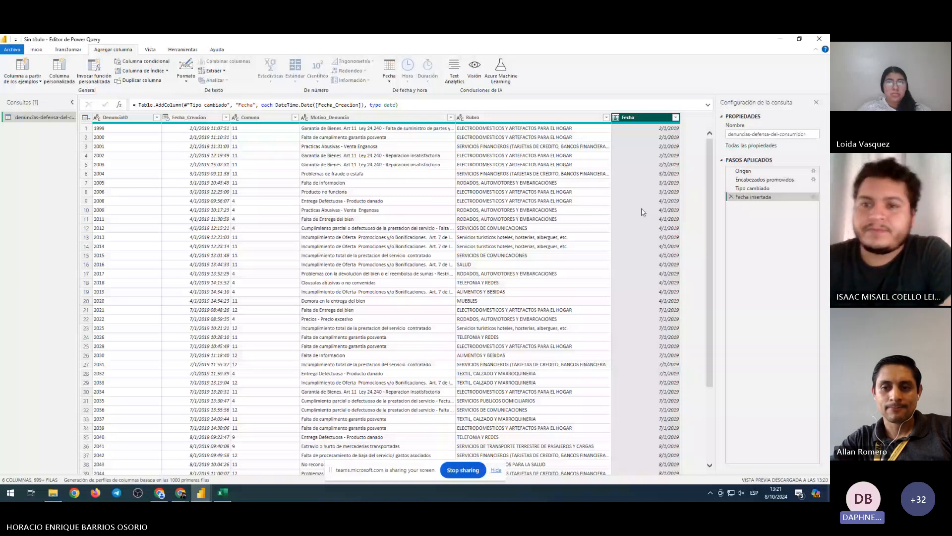
click(675, 117)
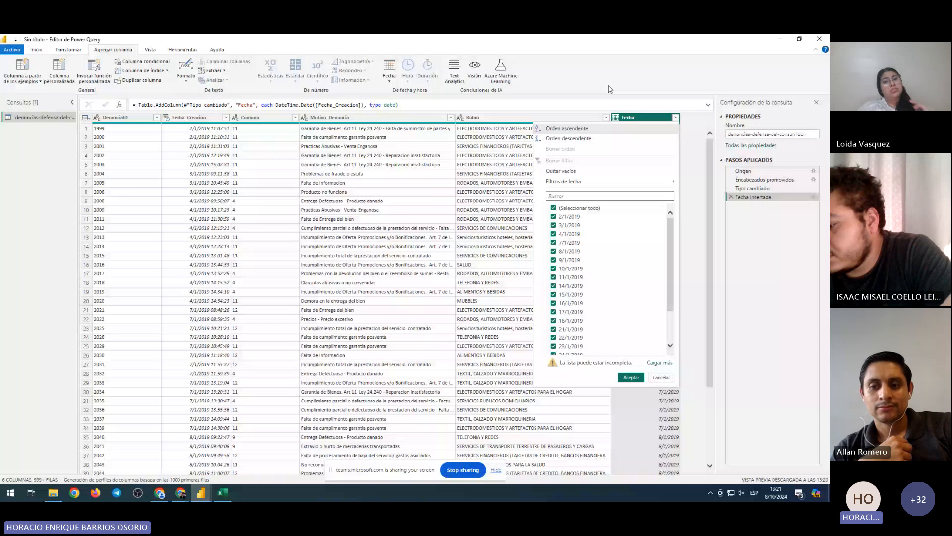
Close the Fecha filter menu unchanged and delete the Fecha column
click(697, 225)
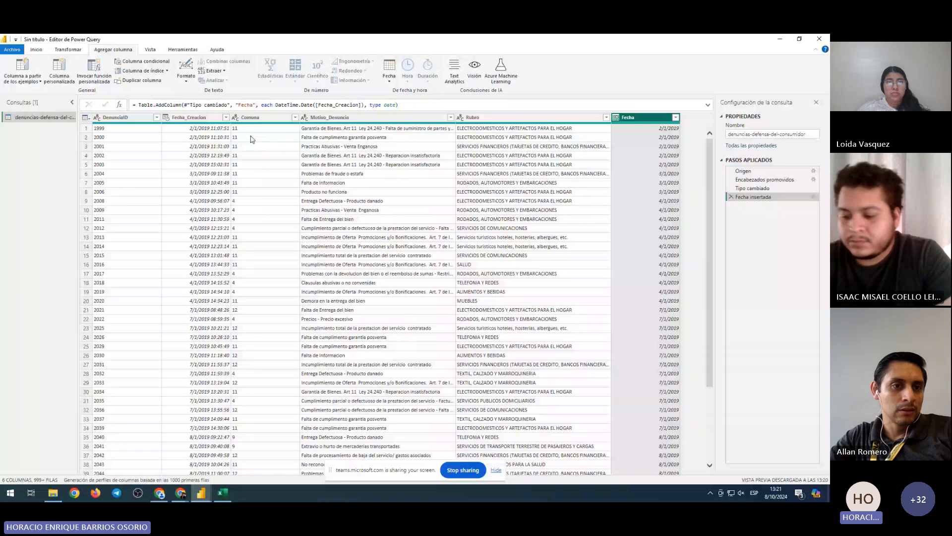
key(Delete)
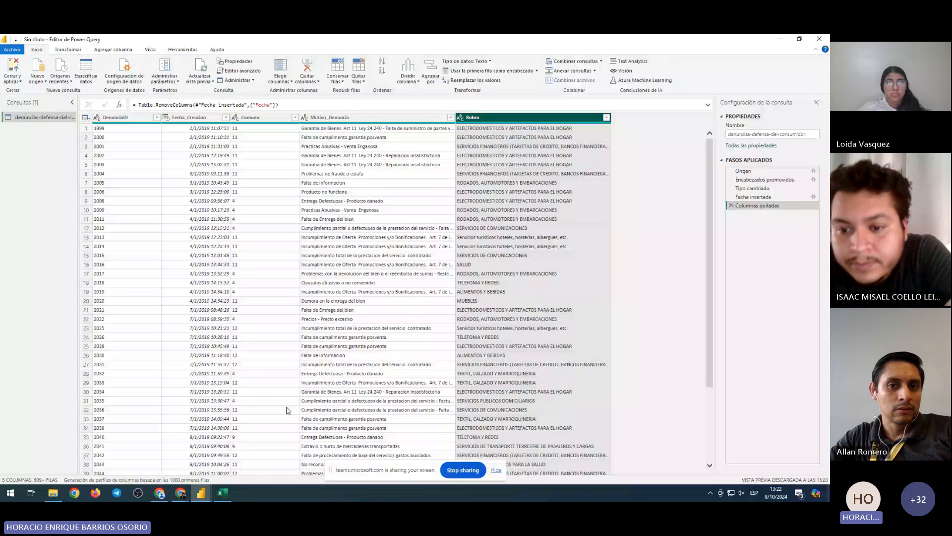
Re-add a Fecha column with Solo fecha from Fecha_Creacion and drag it beside Fecha_Creacion
click(178, 117)
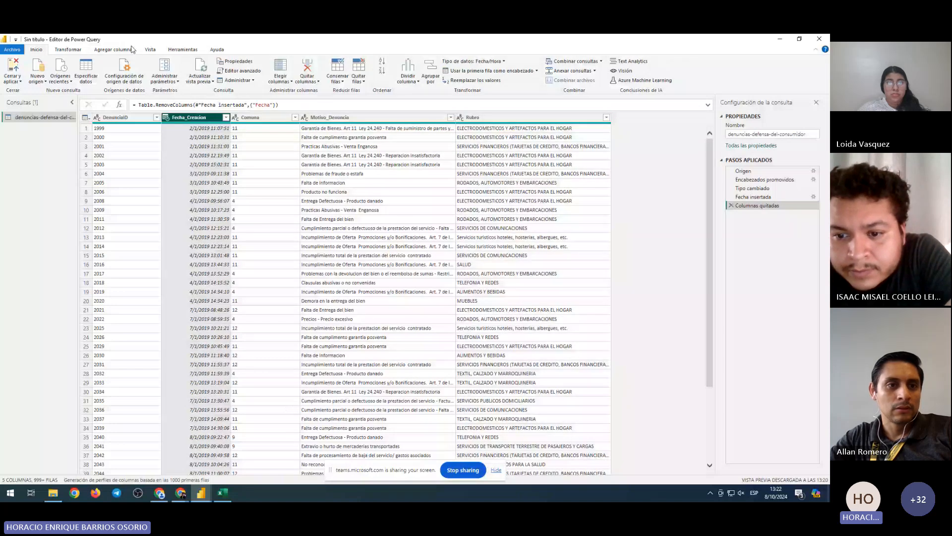
click(122, 49)
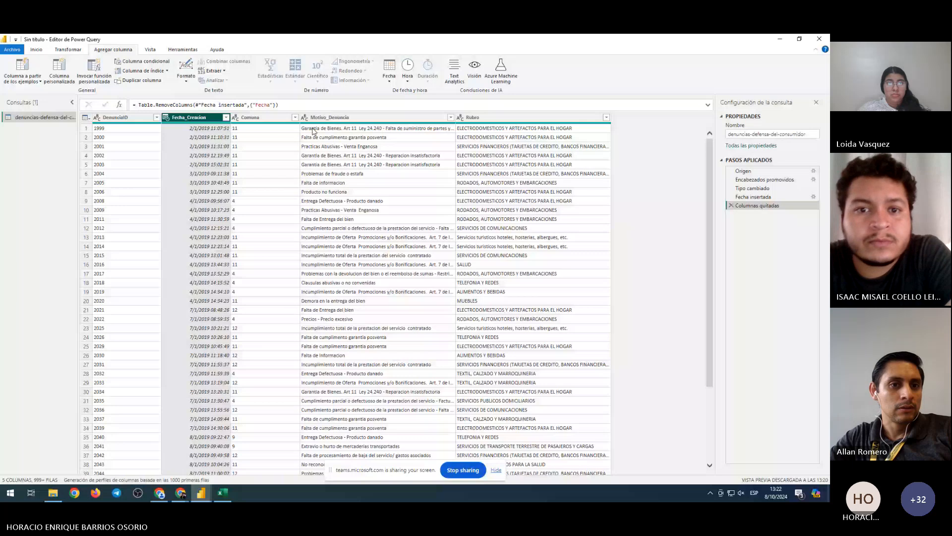
click(390, 80)
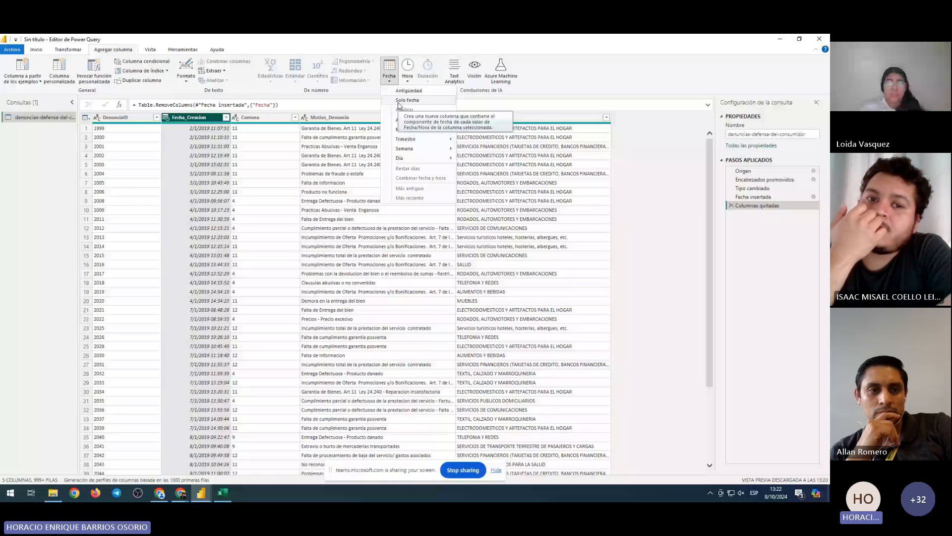
click(399, 101)
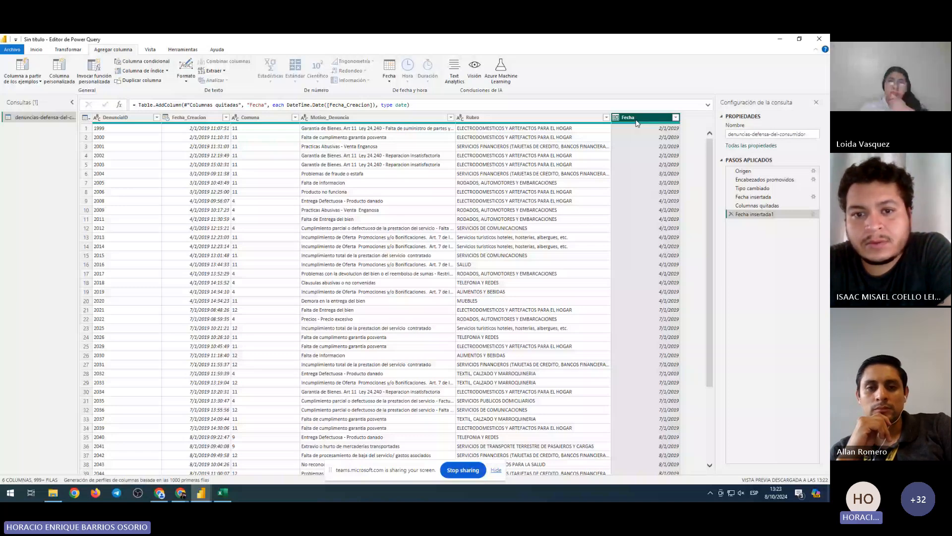
drag(637, 123, 247, 102)
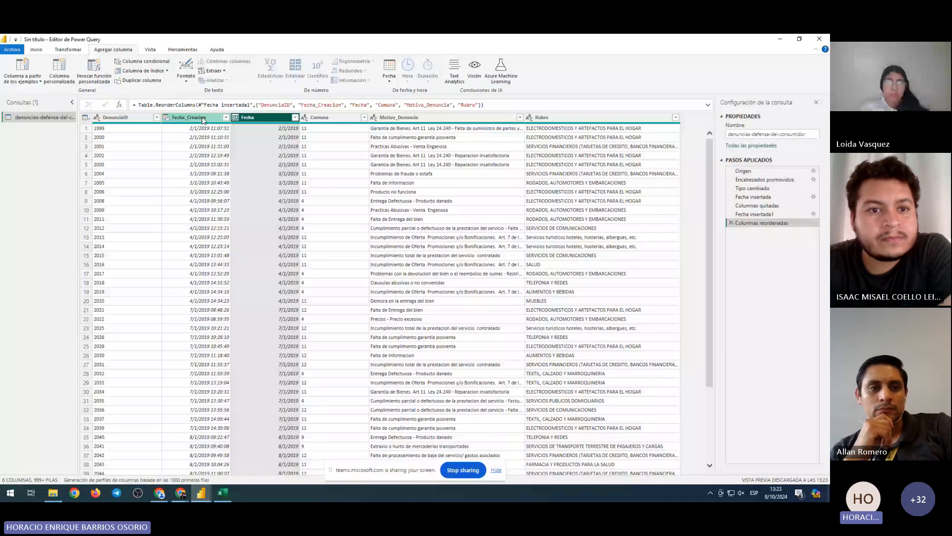
Add a Hora column with Hora solo from Fecha_Creacion and move it between Fecha and Comuna
click(203, 119)
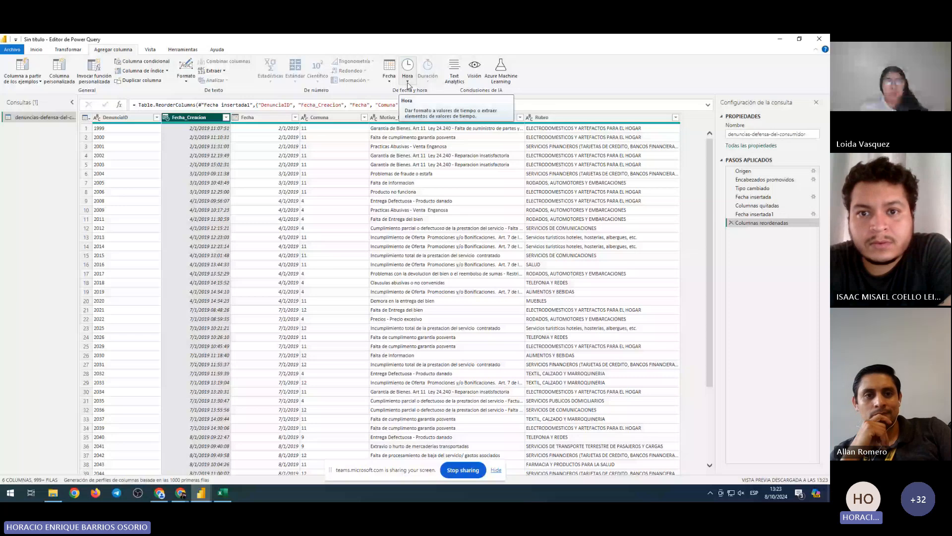
click(407, 82)
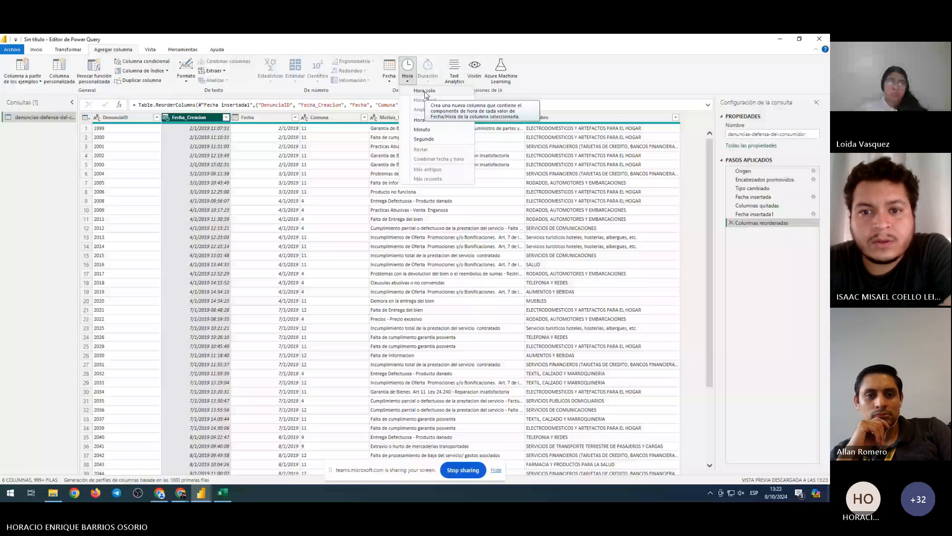
click(425, 92)
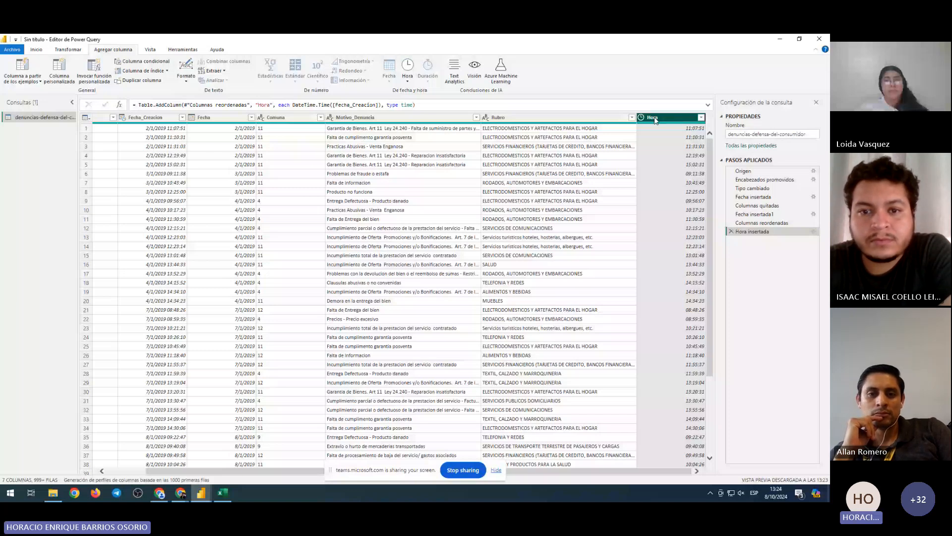
drag(654, 121, 253, 131)
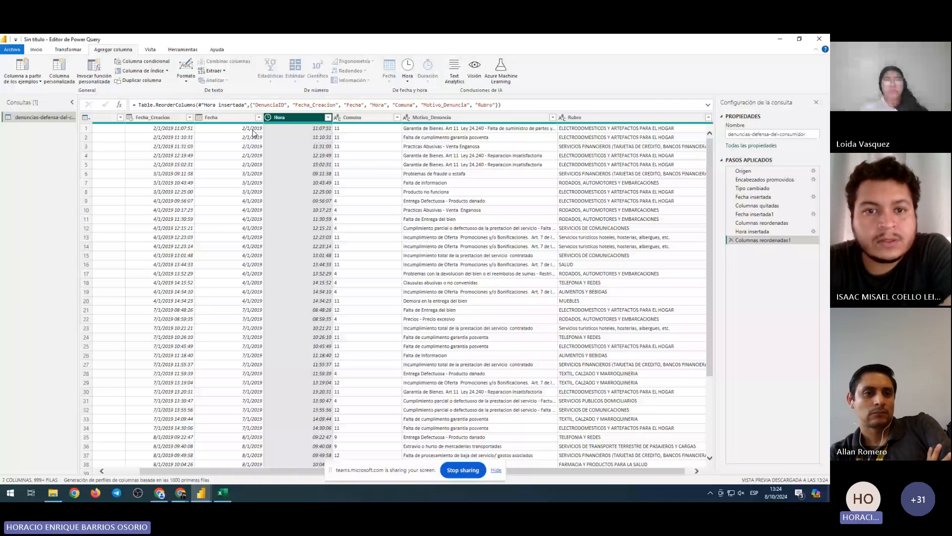
Select the Fecha, Hora and Fecha_Creacion columns to compare their values
click(250, 202)
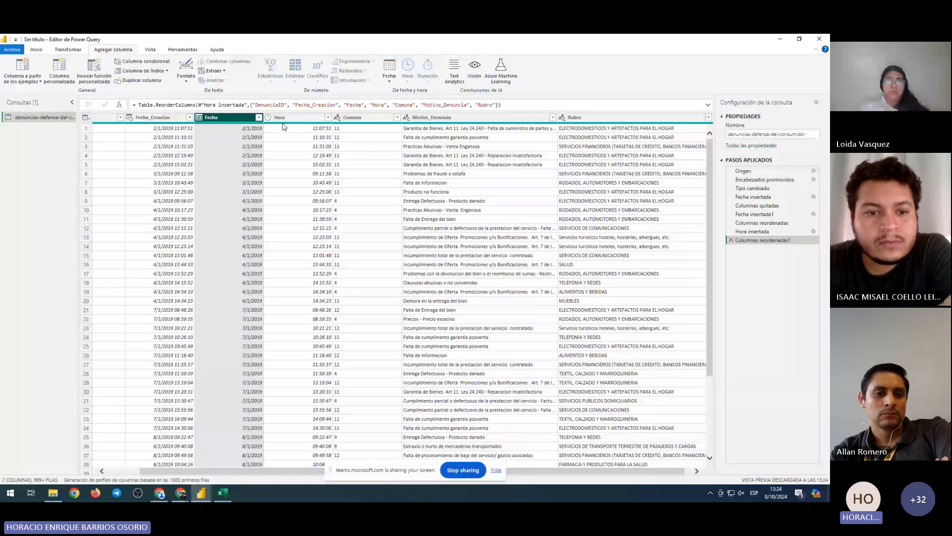
click(299, 137)
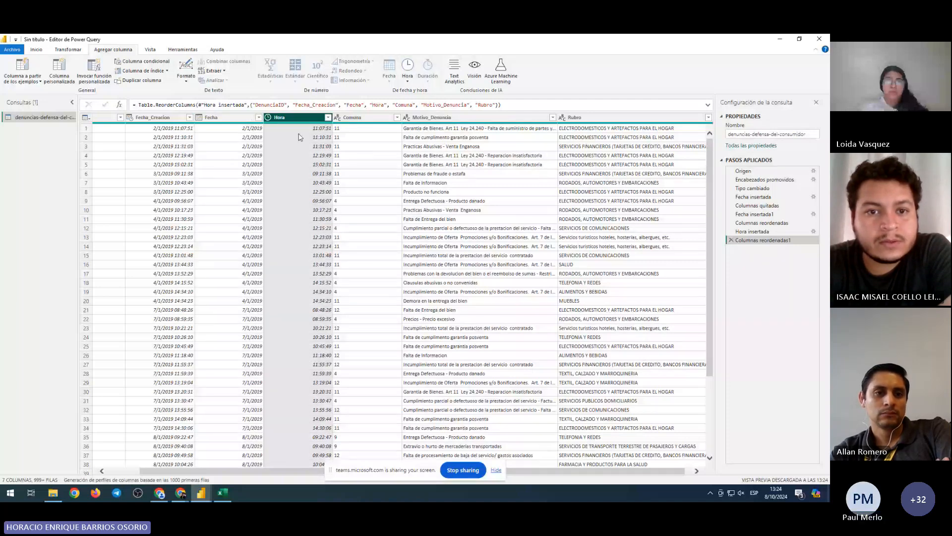
click(172, 118)
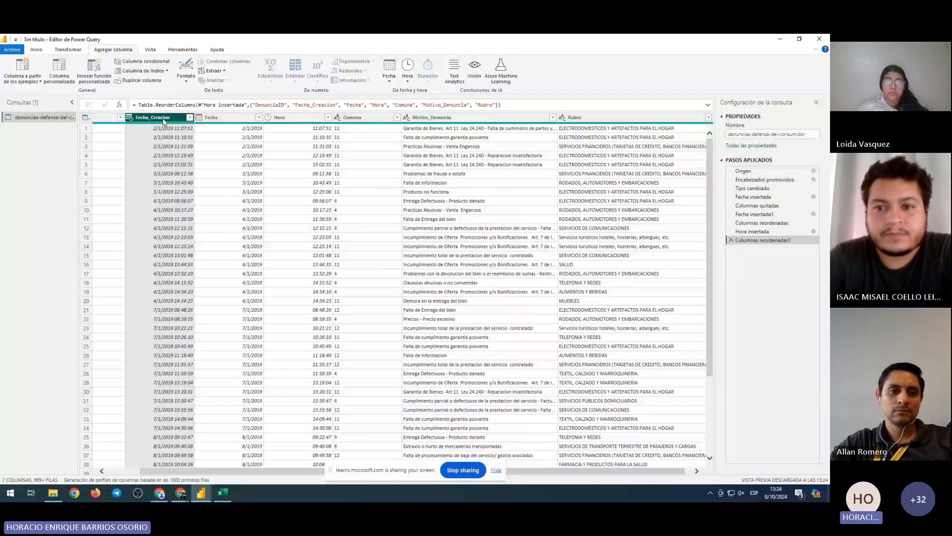
Return to the Inicio tab and step the column selection across Fecha_Creacion, Fecha and Hora
click(36, 49)
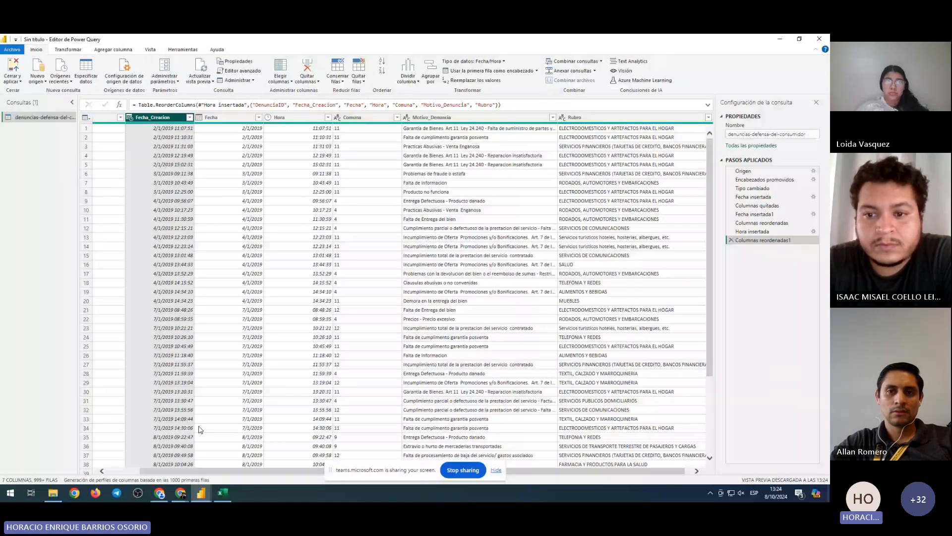
click(192, 119)
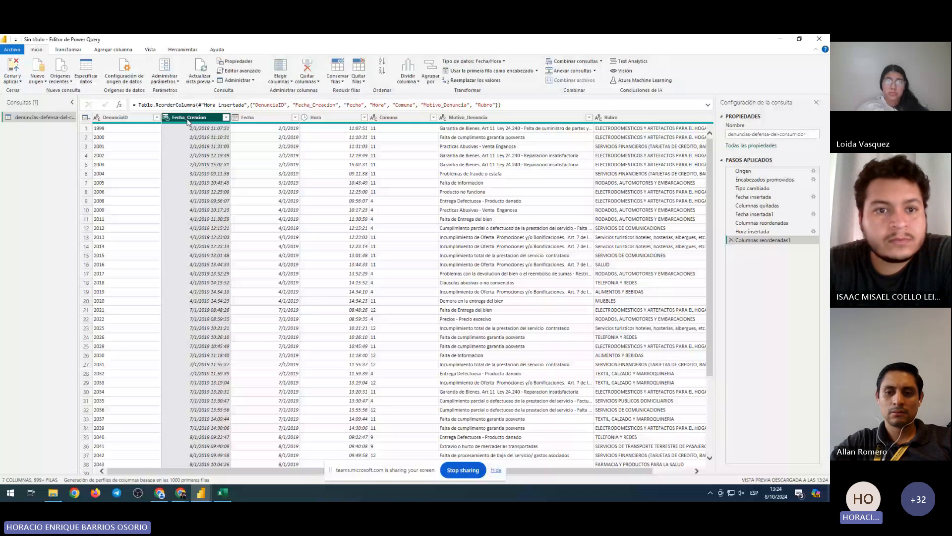
key(Right)
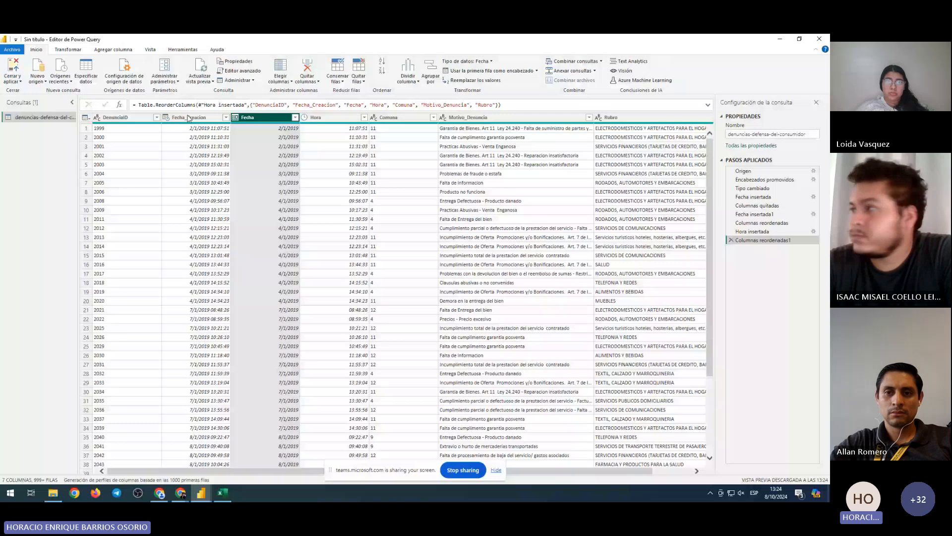
click(189, 118)
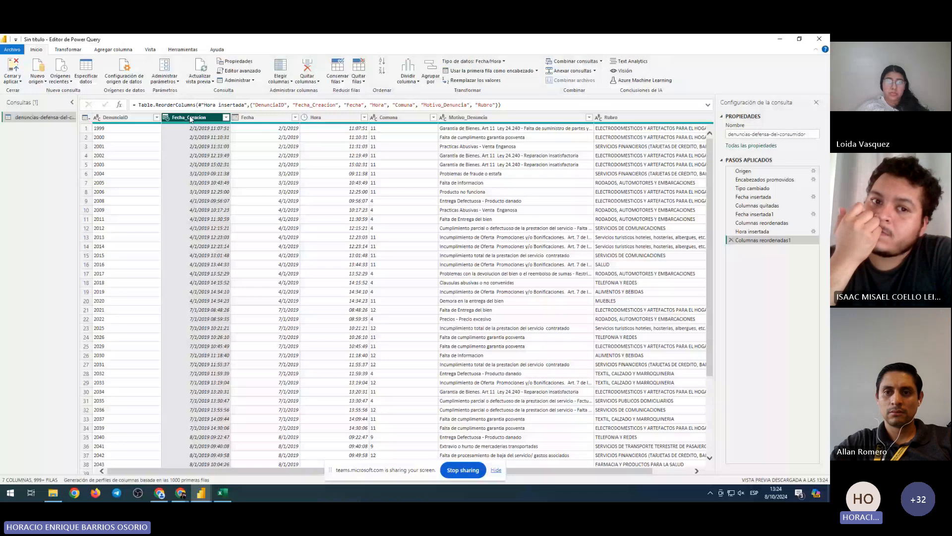
key(Delete)
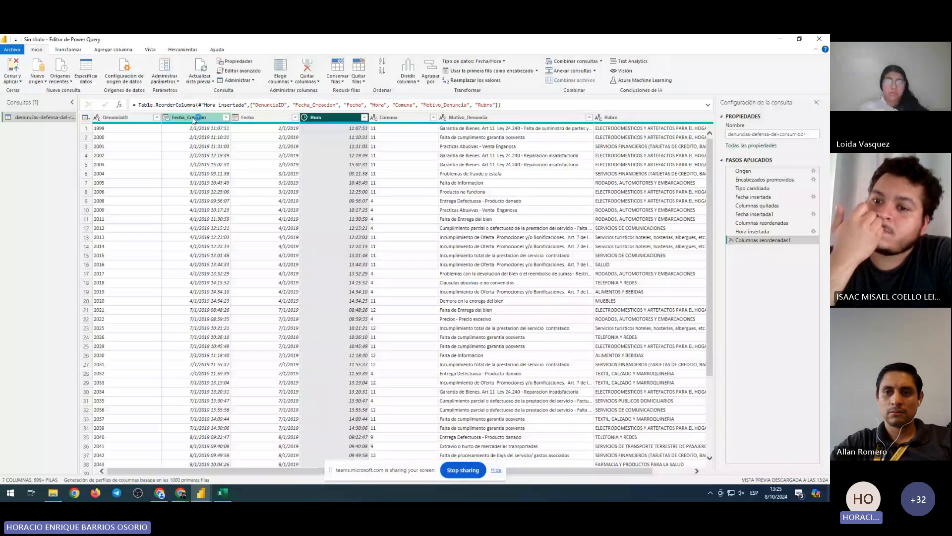
click(193, 119)
click(306, 68)
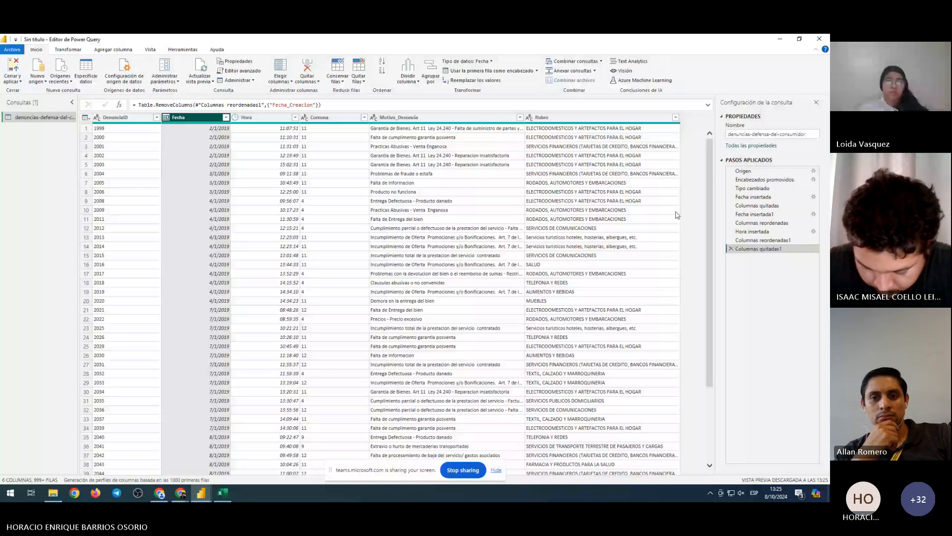
key(ctrl+z)
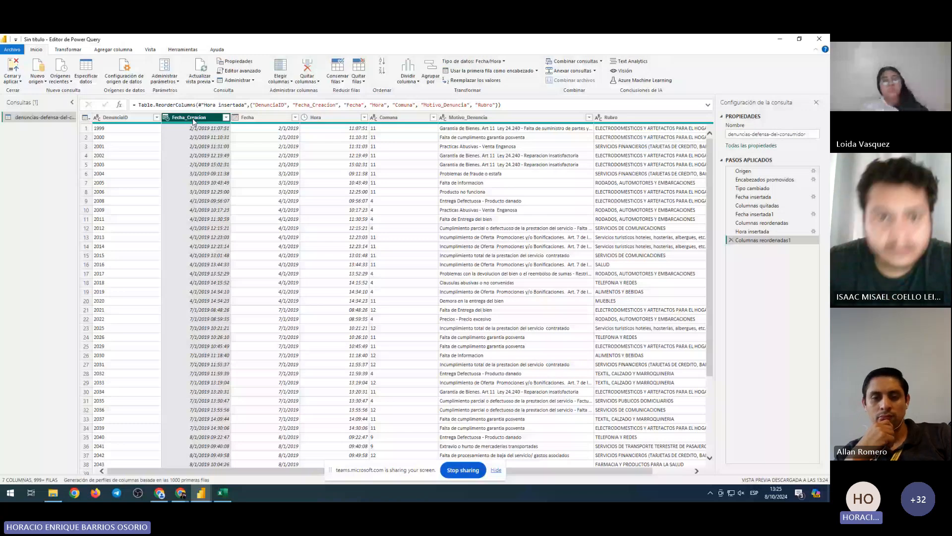
Look through the Fecha and Hora extraction options under Agregar columna without adding anything
click(113, 49)
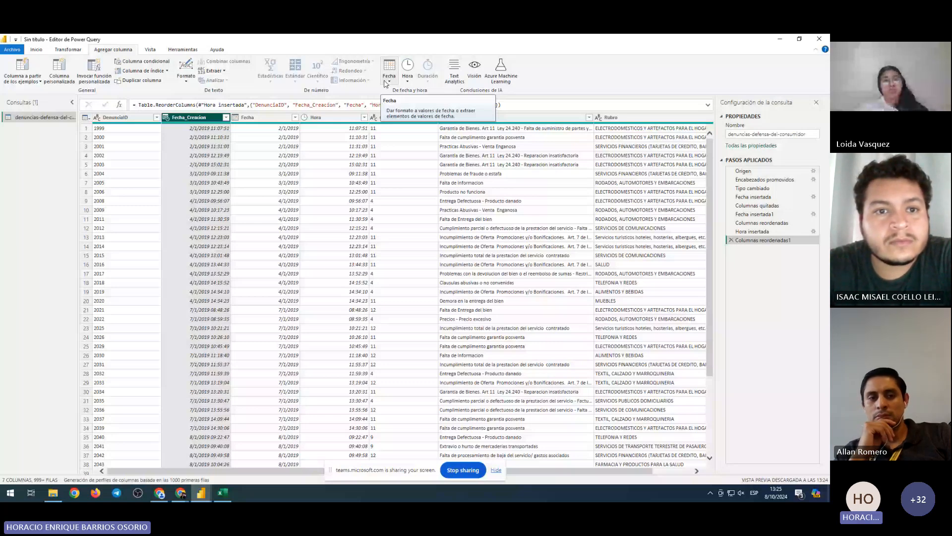
click(386, 83)
mouse_move(434, 133)
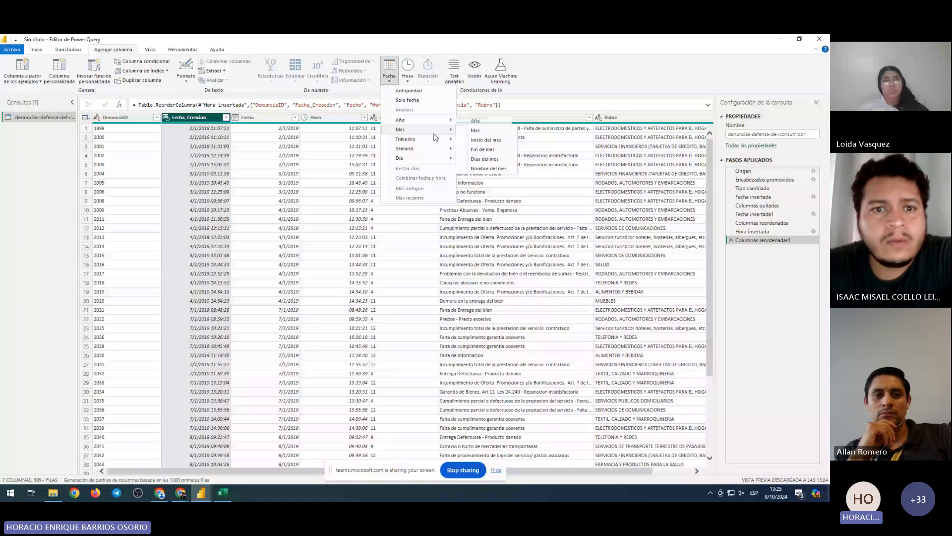
mouse_move(411, 160)
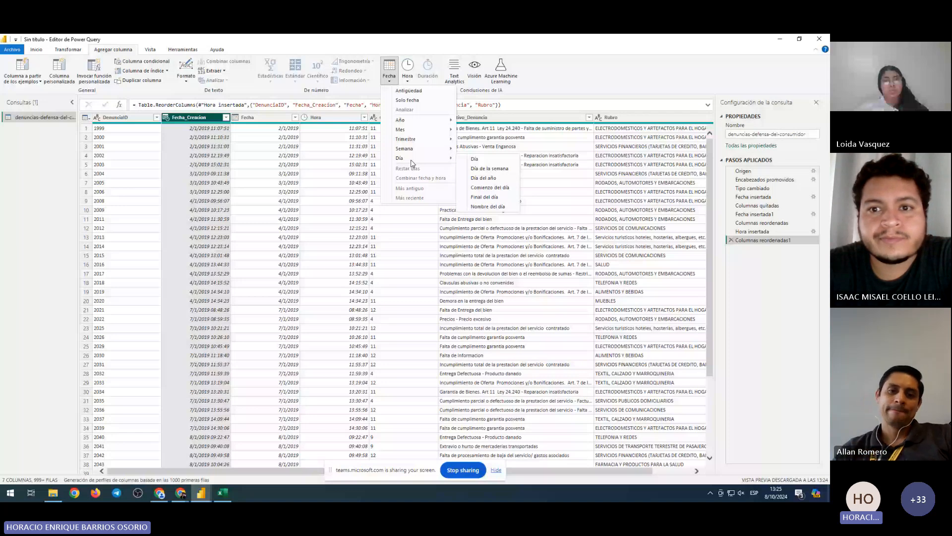
click(407, 70)
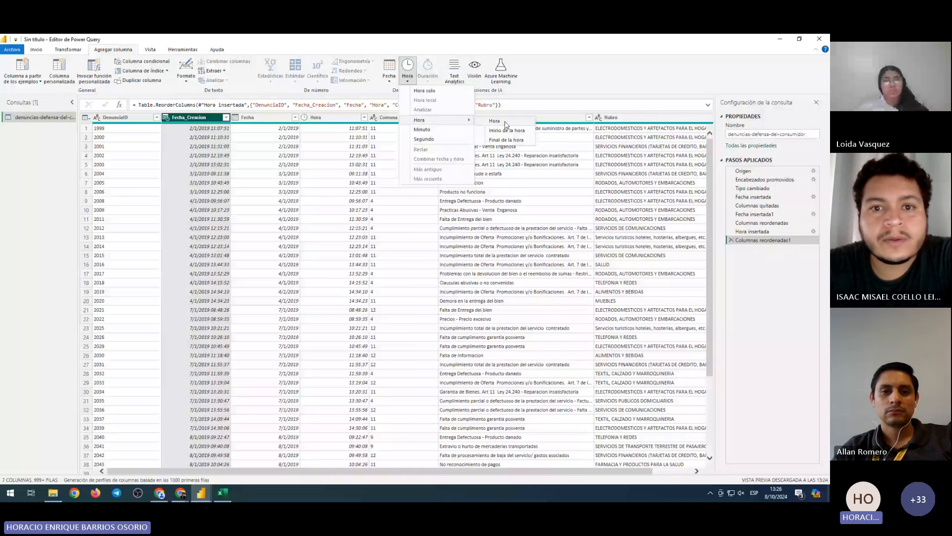
click(171, 128)
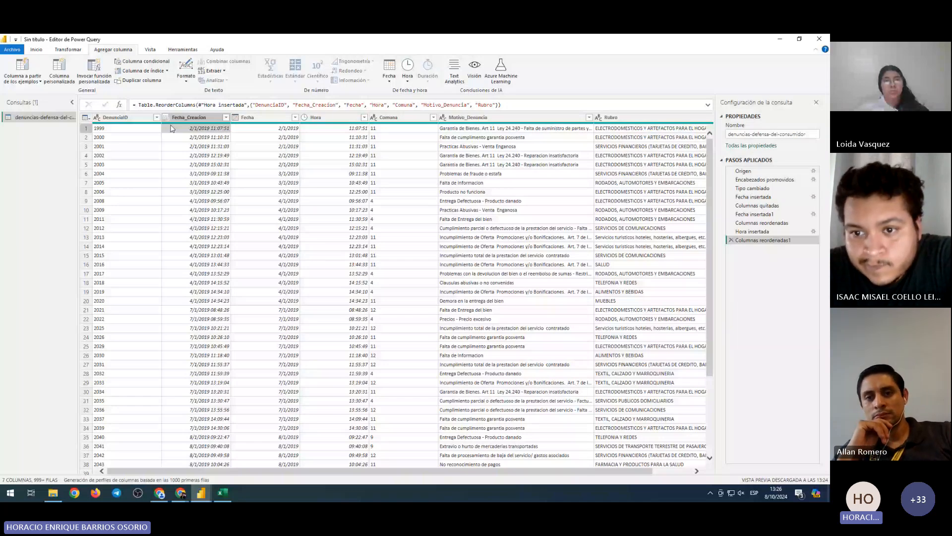
Check a full Fecha_Creacion value in row 1, then delete the Fecha_Creacion column
click(224, 130)
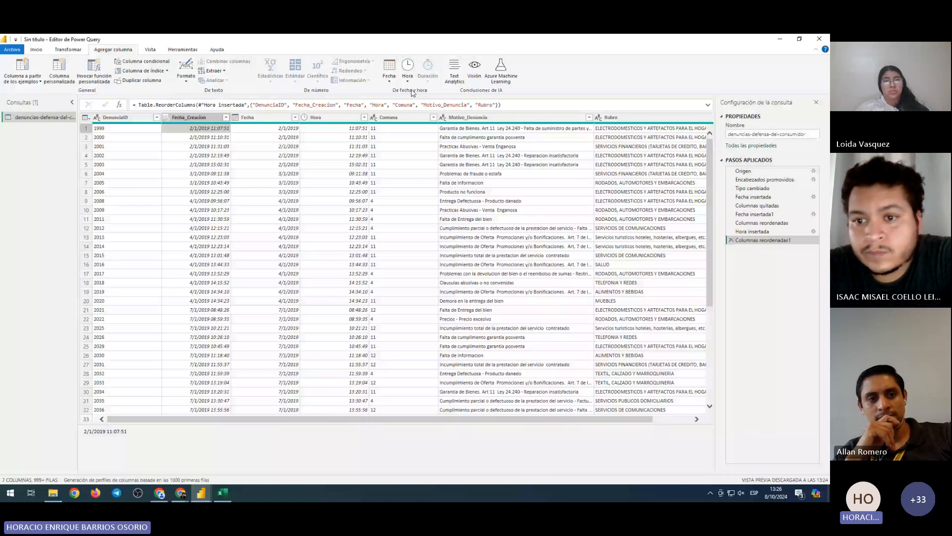
click(407, 75)
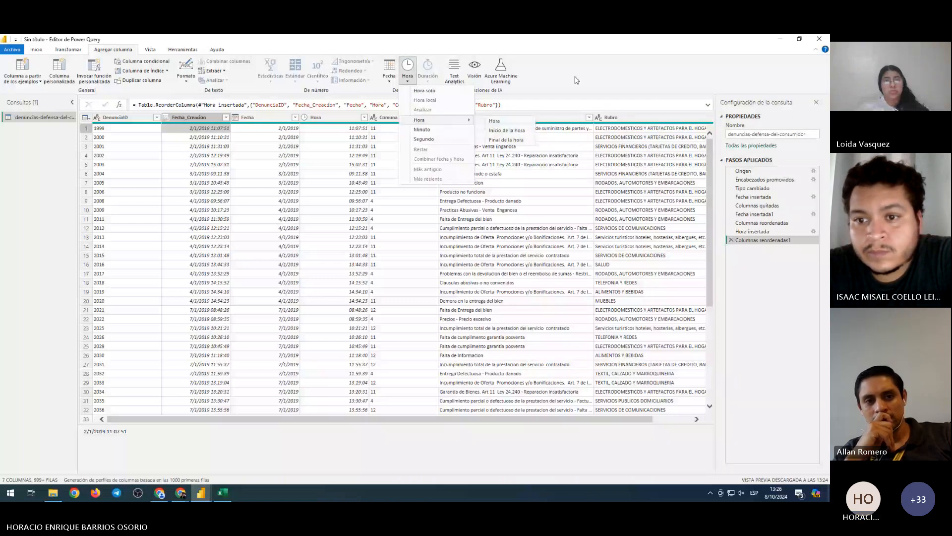
click(214, 132)
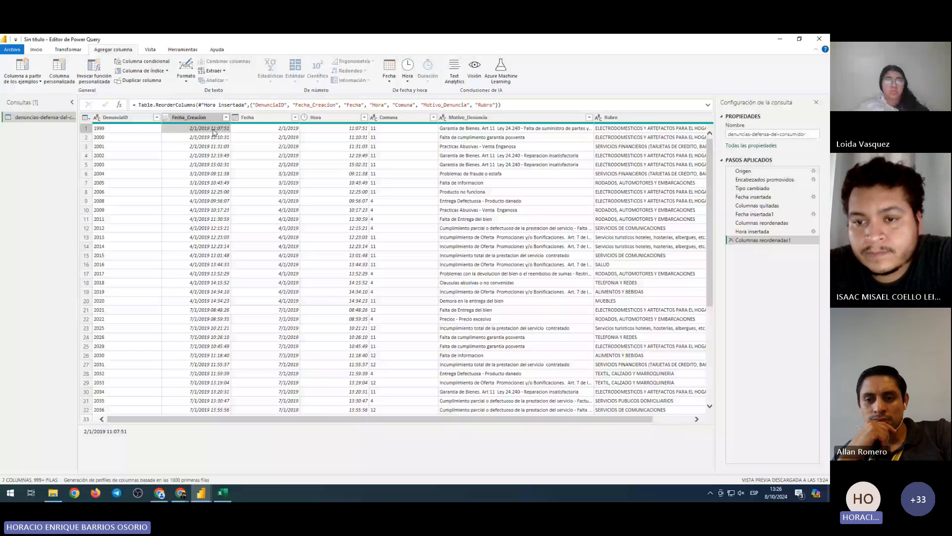
click(408, 81)
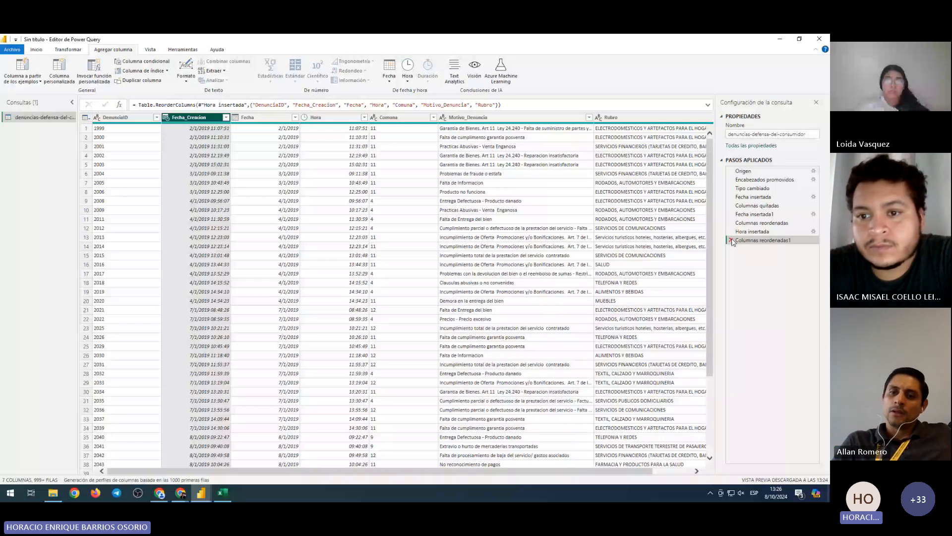
key(Delete)
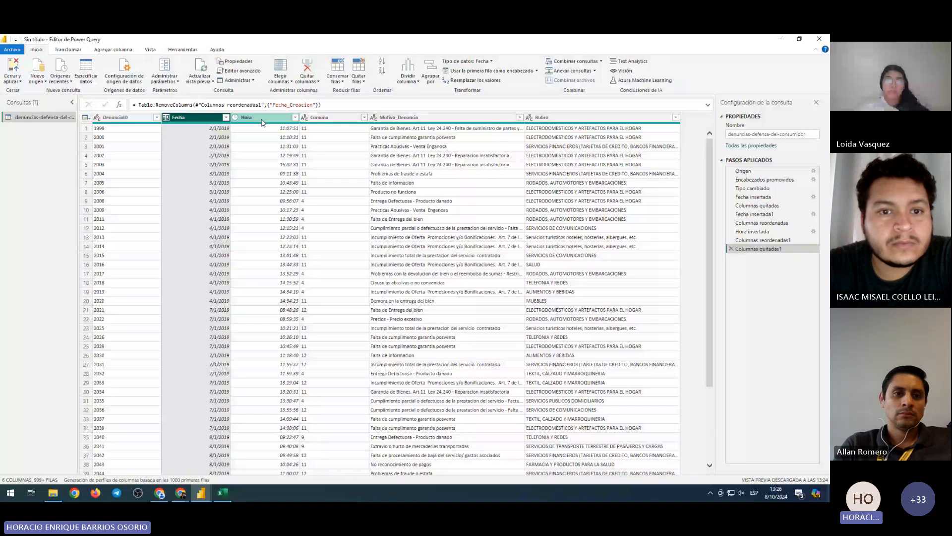
click(445, 264)
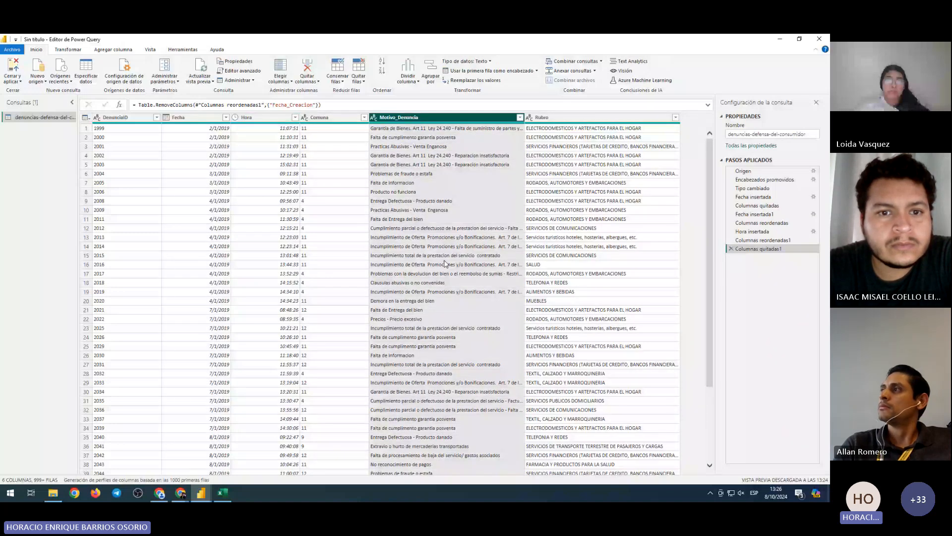
scroll(444, 264, down, 15)
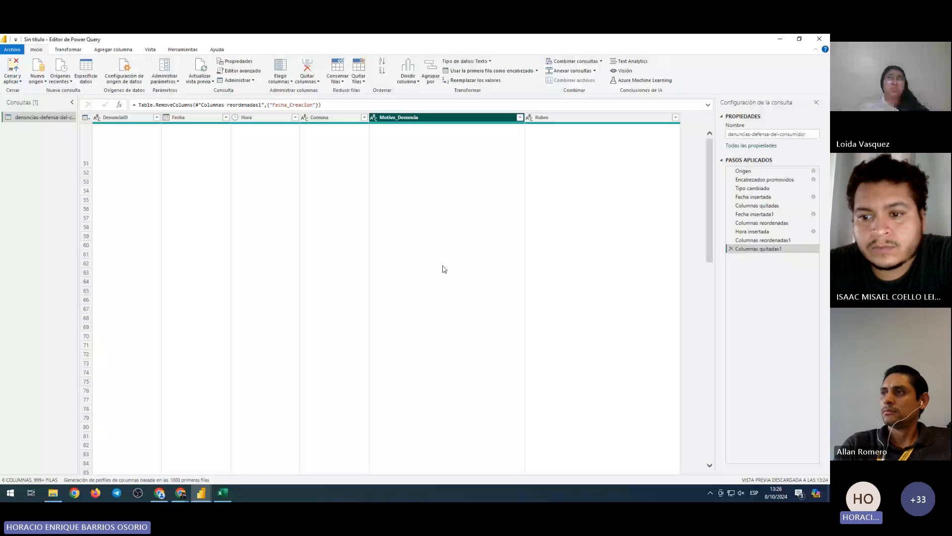
scroll(443, 269, up, 15)
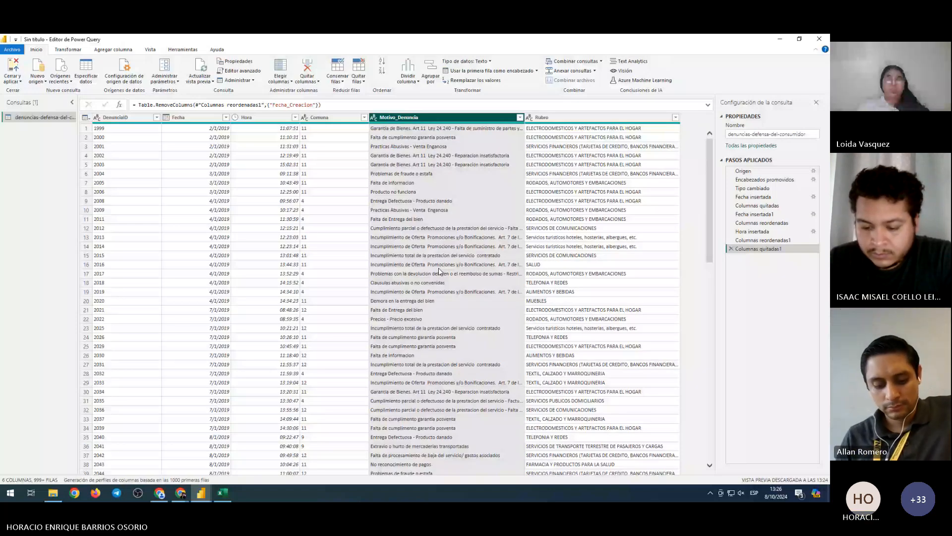
click(548, 118)
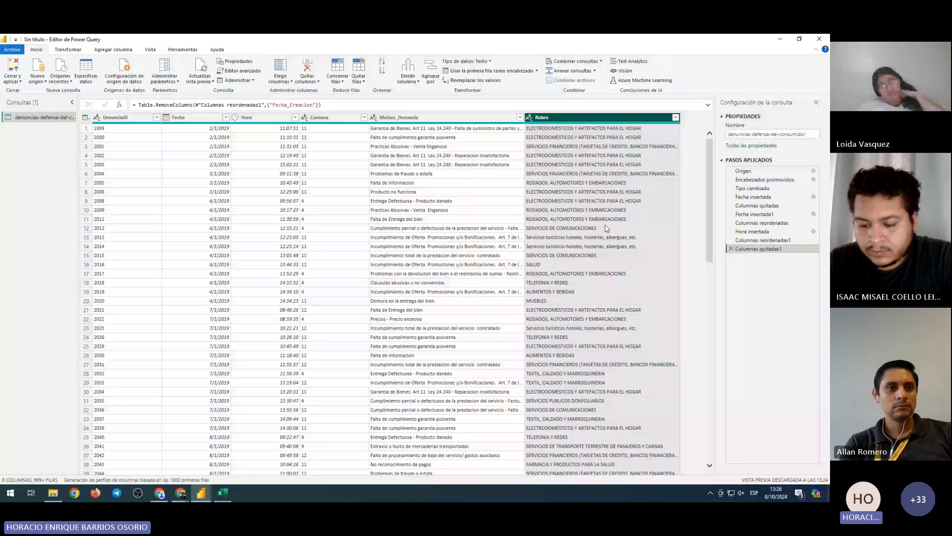
click(113, 50)
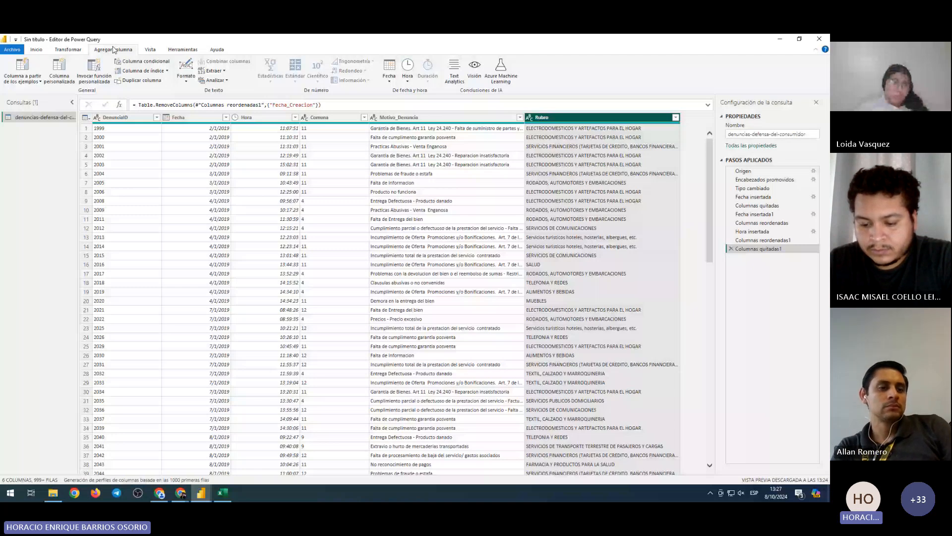
Apply Transformar > Formato > Poner En Mayúsculas Cada Palabra to the Rubro column
click(68, 50)
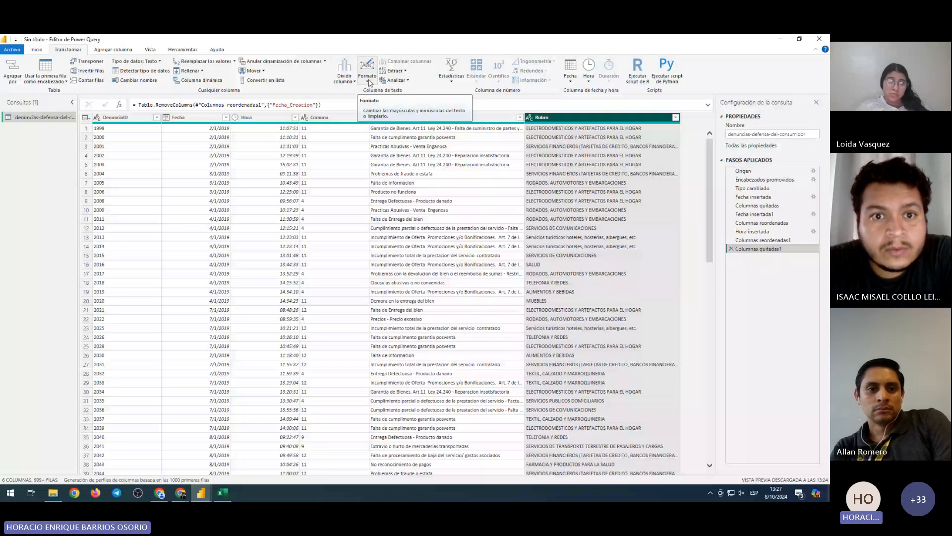
click(369, 82)
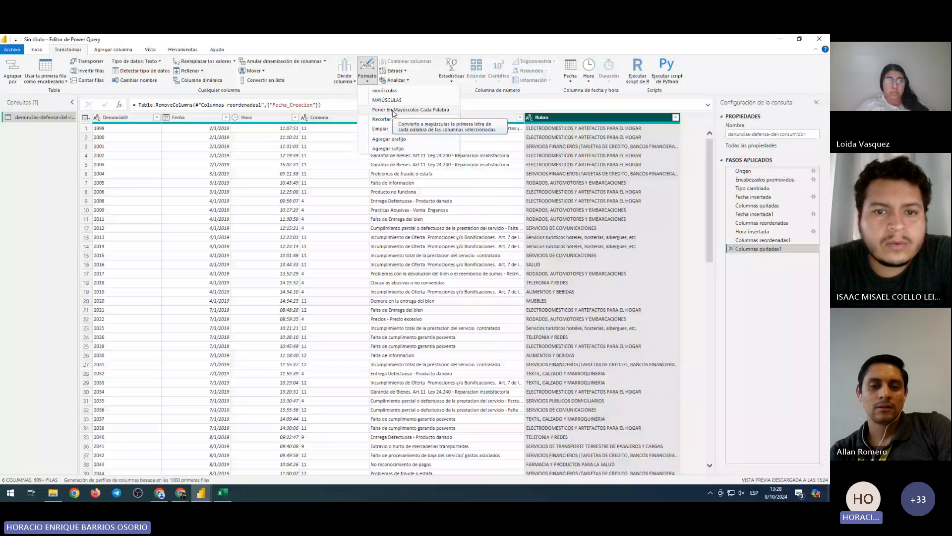
click(394, 110)
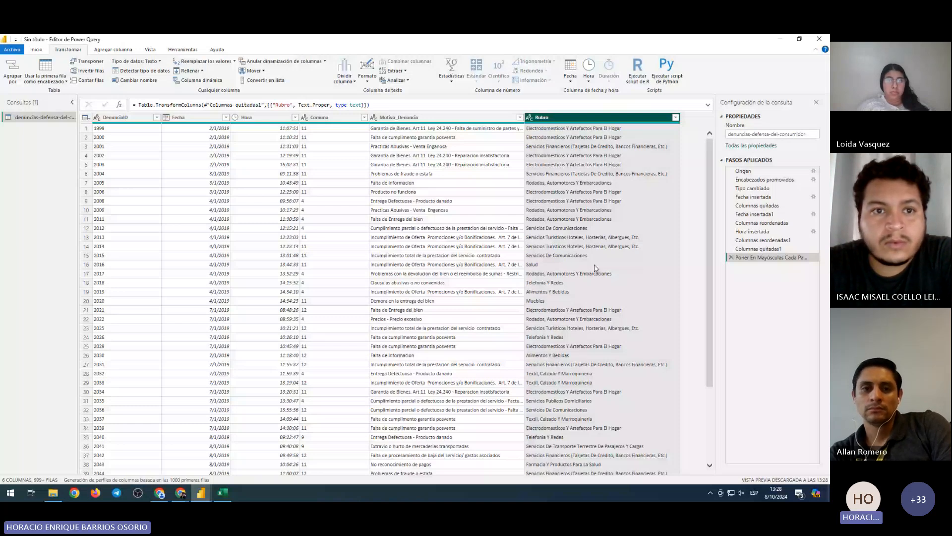
scroll(595, 262, down, 3)
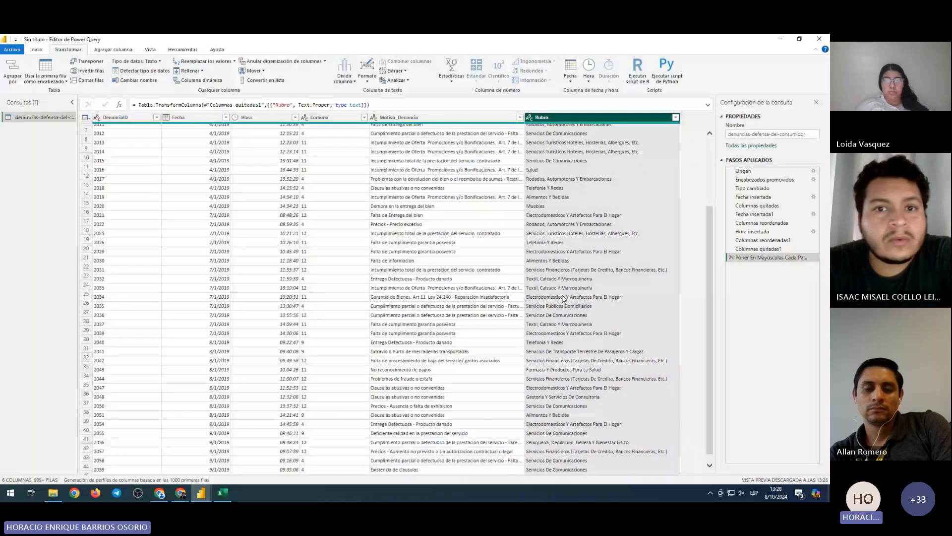
scroll(564, 299, up, 2)
click(36, 50)
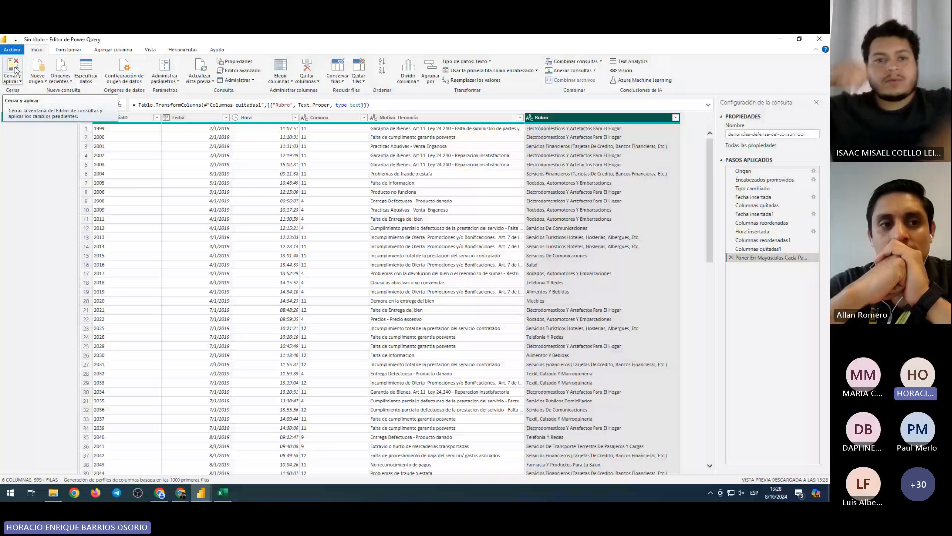
click(75, 51)
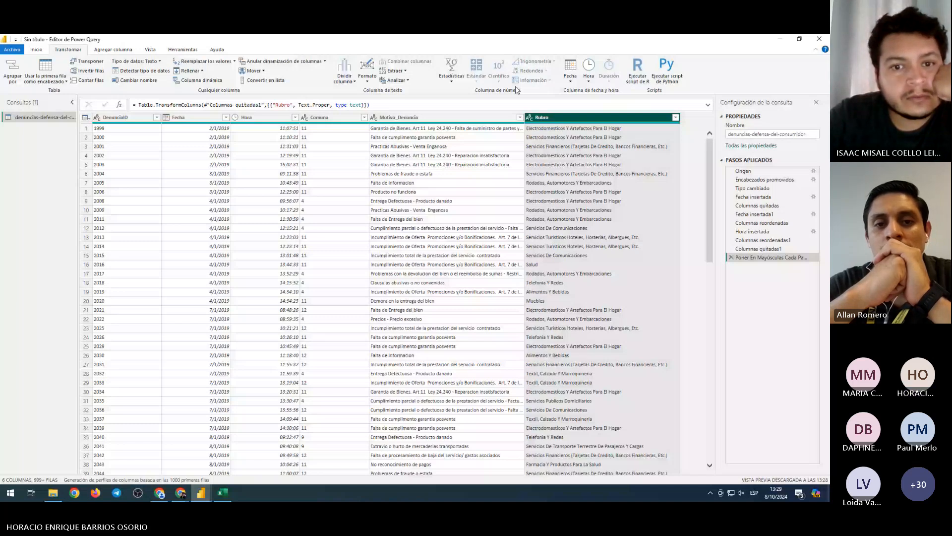
click(367, 69)
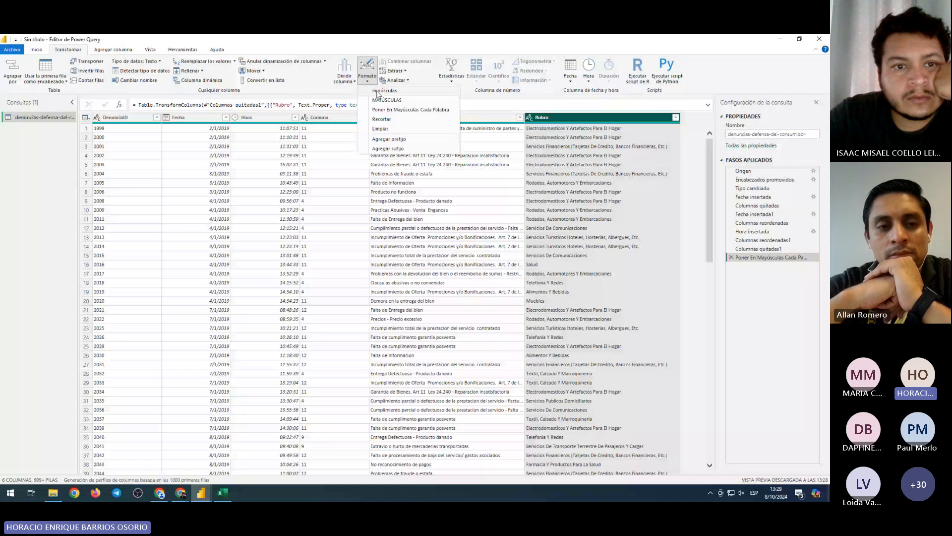
click(476, 192)
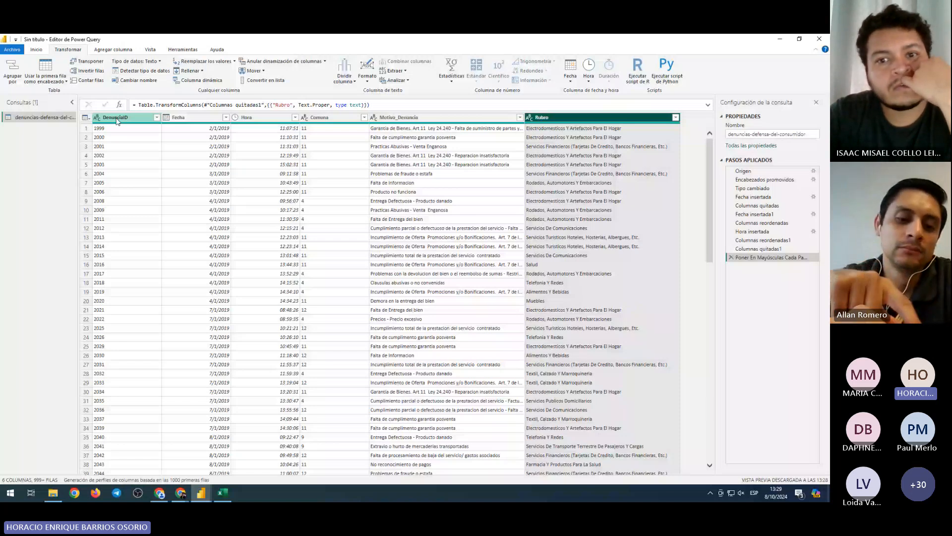
click(117, 119)
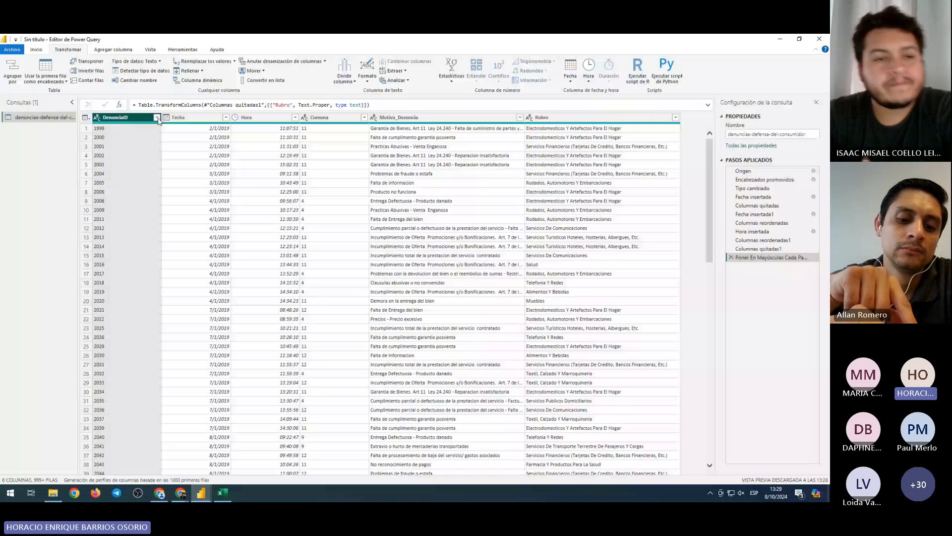
click(157, 117)
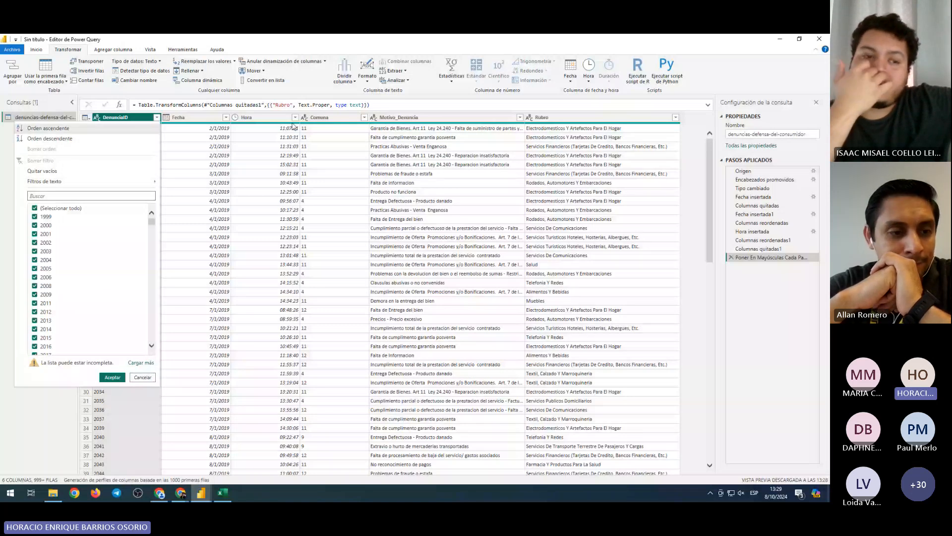
click(363, 117)
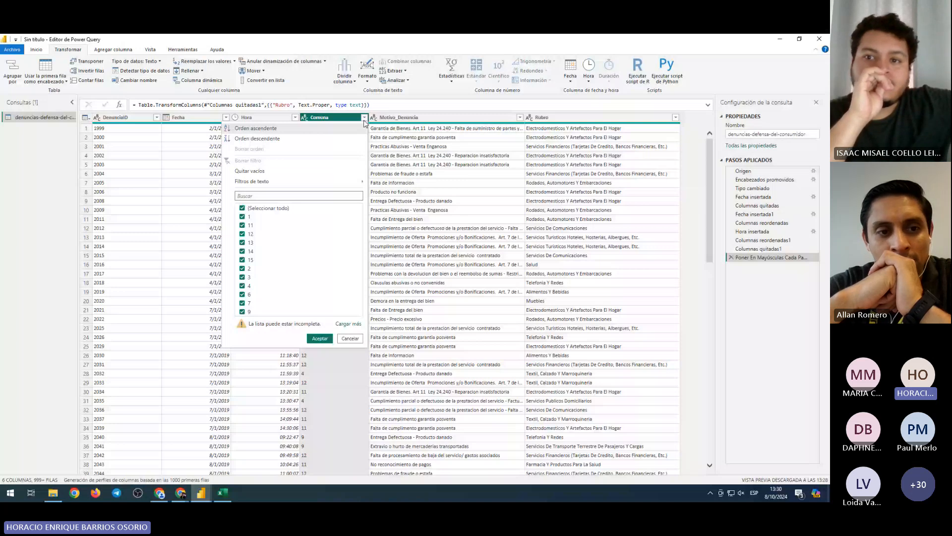
click(242, 209)
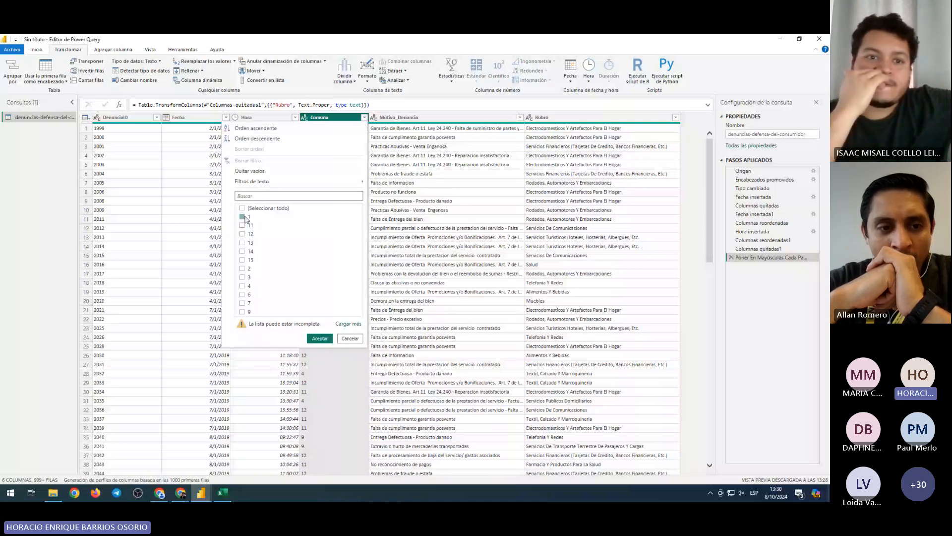
click(242, 216)
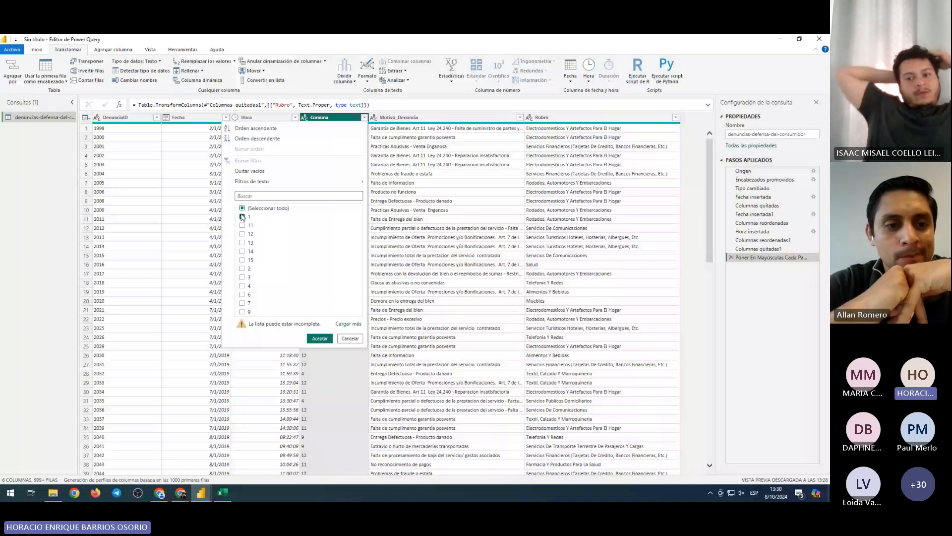
click(242, 208)
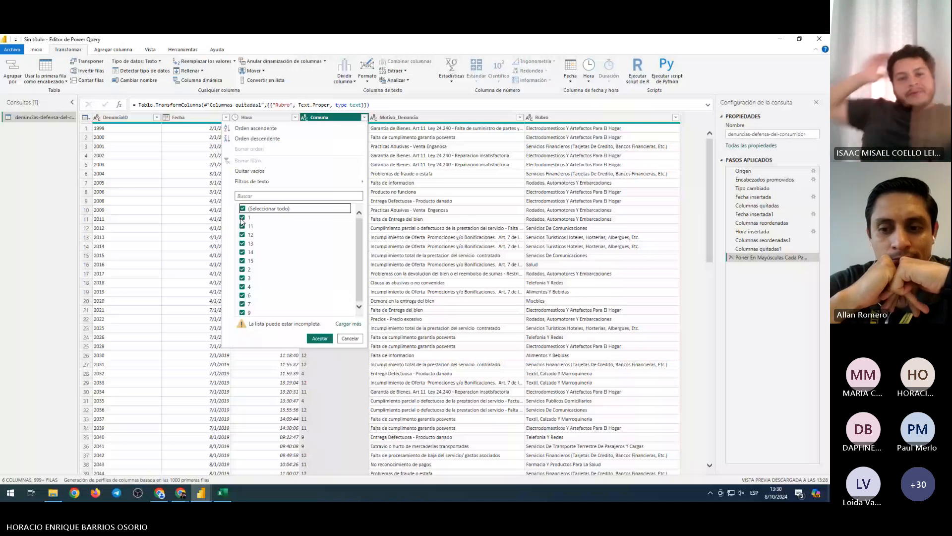
click(351, 338)
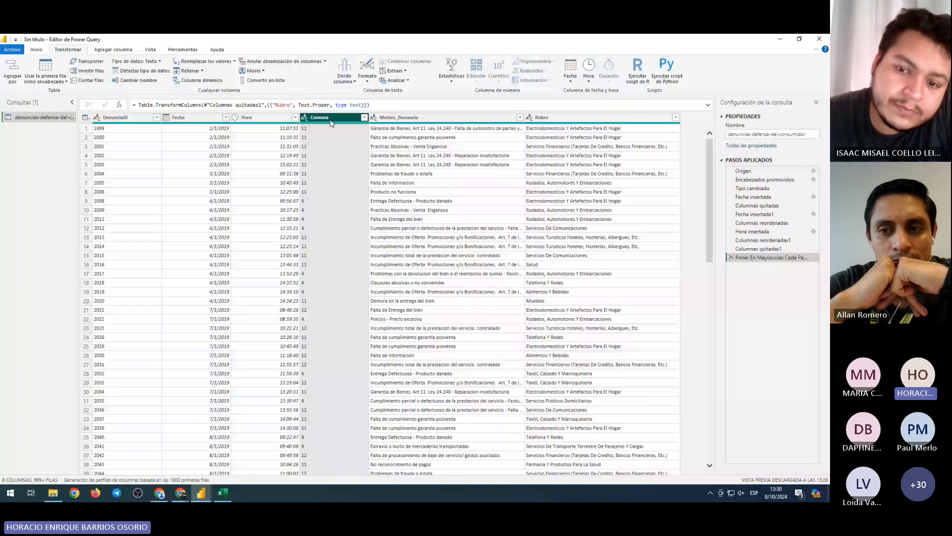
click(331, 146)
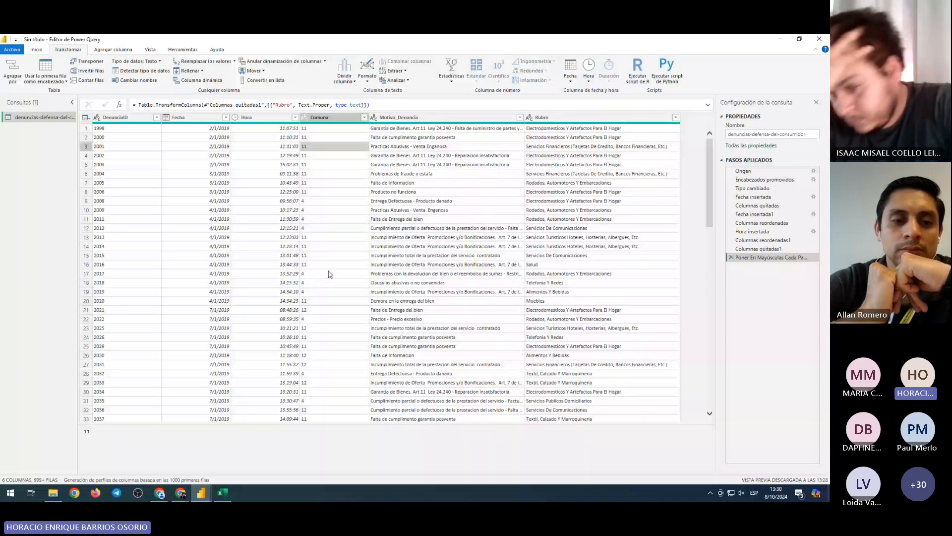
click(365, 118)
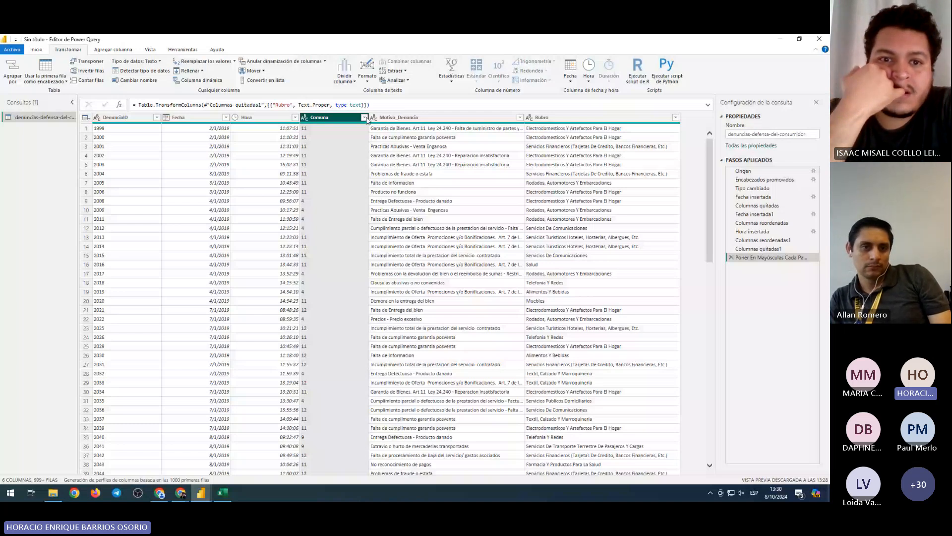
click(37, 49)
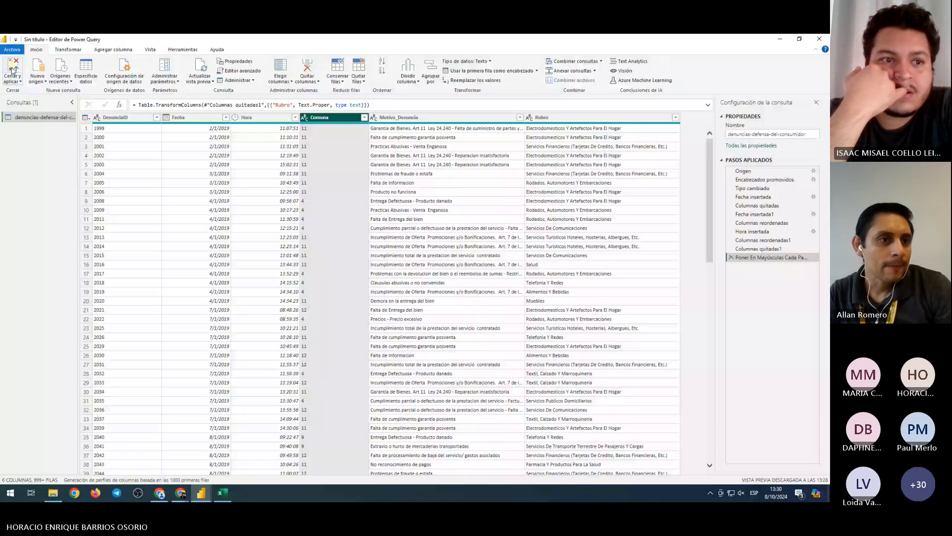
Load the query into the report and list the denuncias table fields in the Datos pane
click(13, 69)
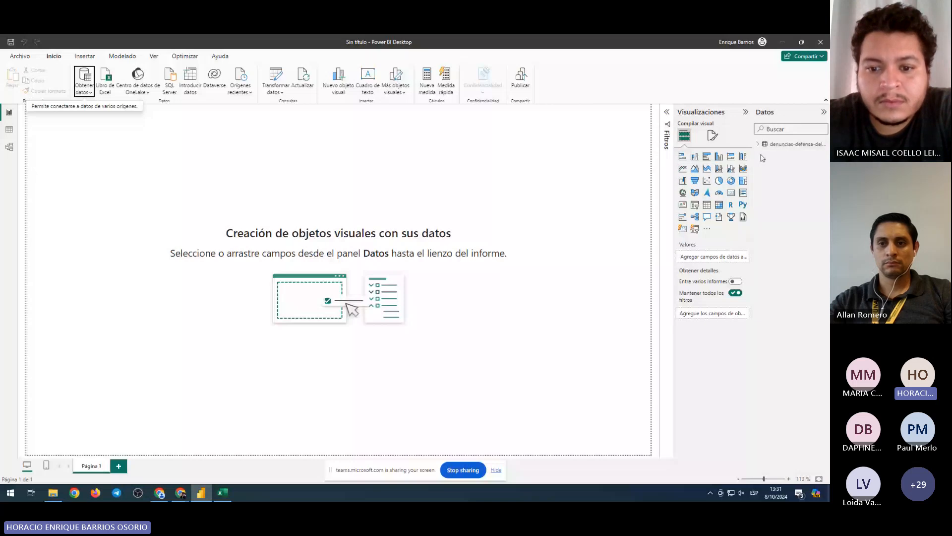
click(759, 145)
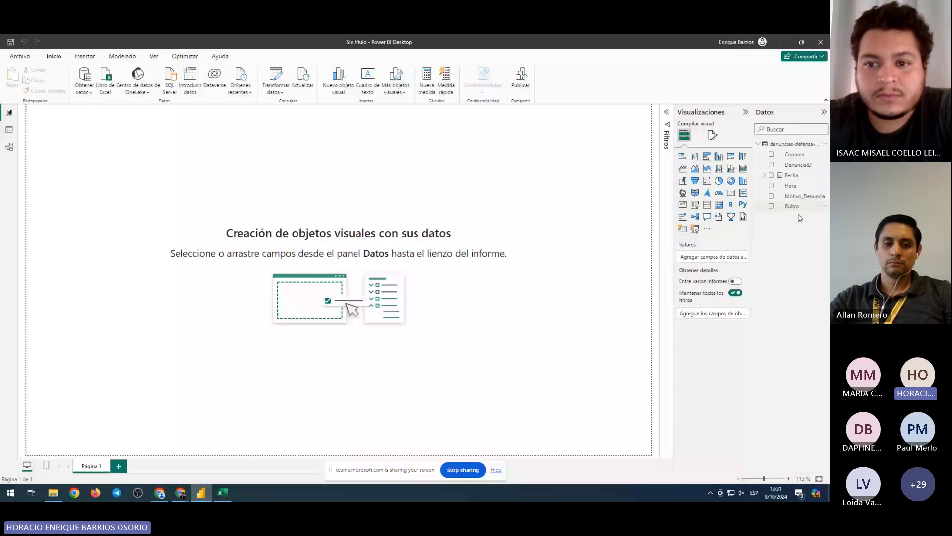
click(667, 130)
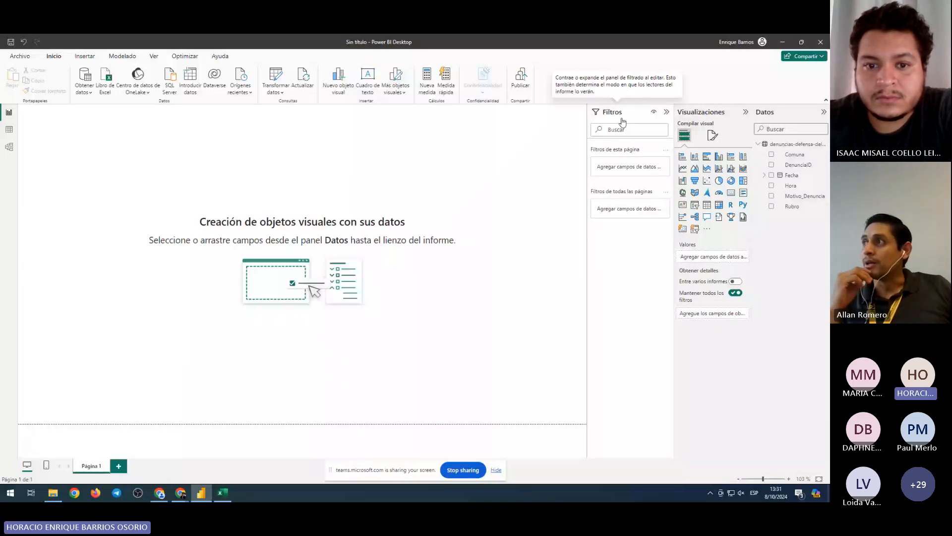
click(668, 113)
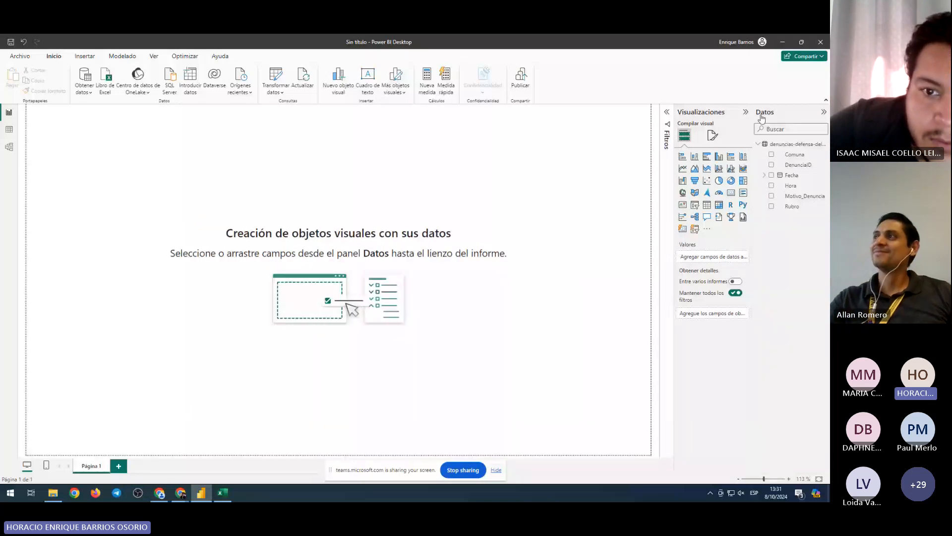
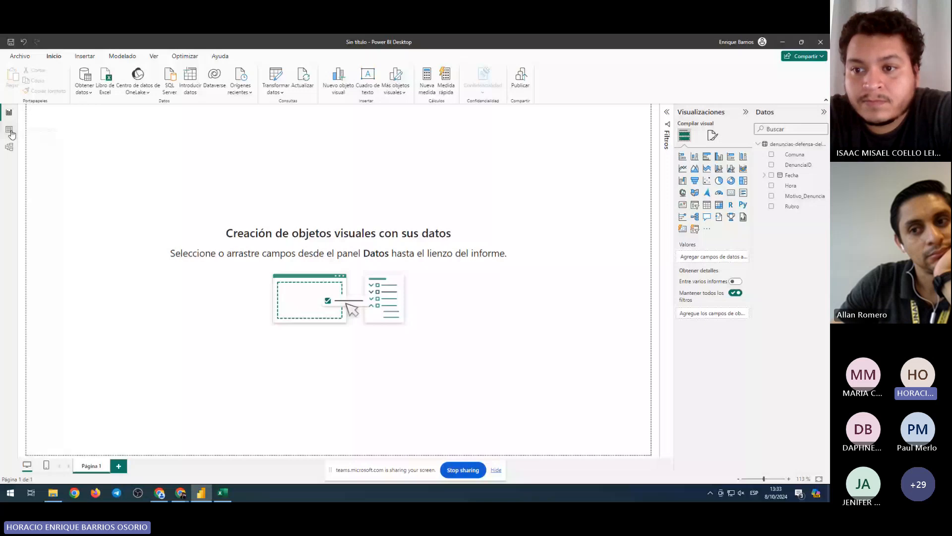
Switch to Table view to inspect the 33,052-row denuncias table and select the Fecha column
click(9, 130)
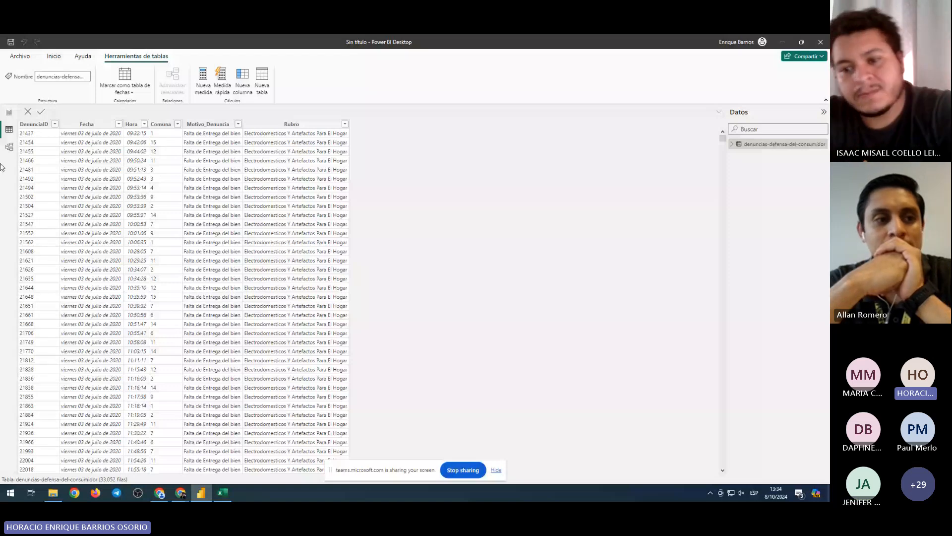
click(9, 112)
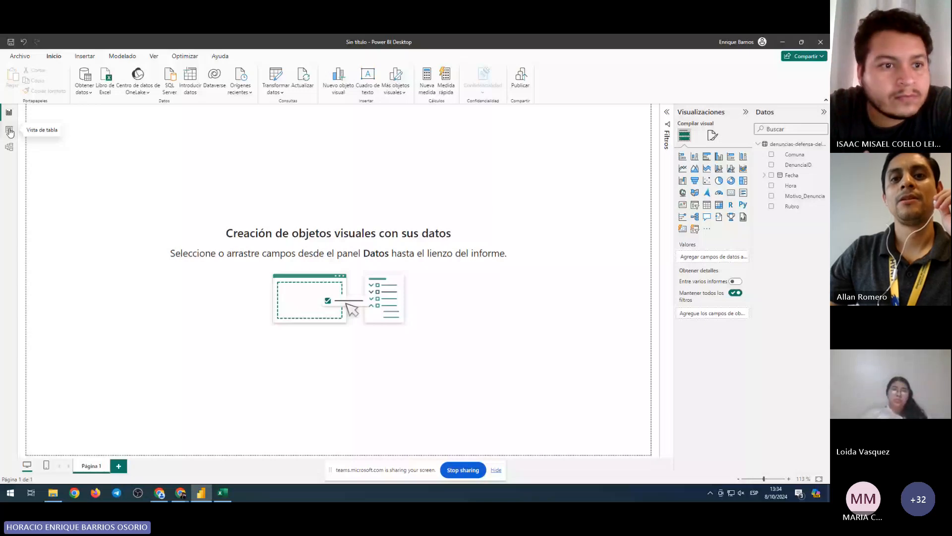
click(9, 130)
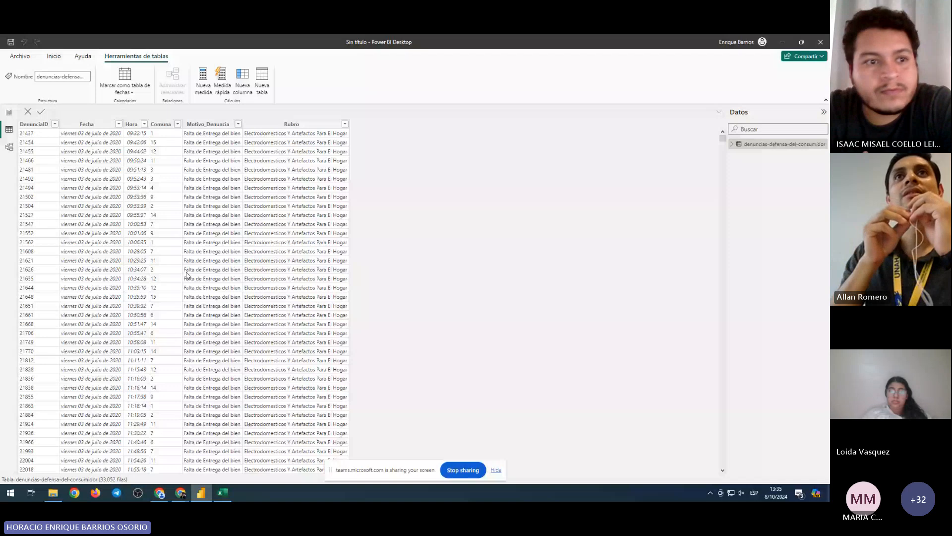
click(90, 261)
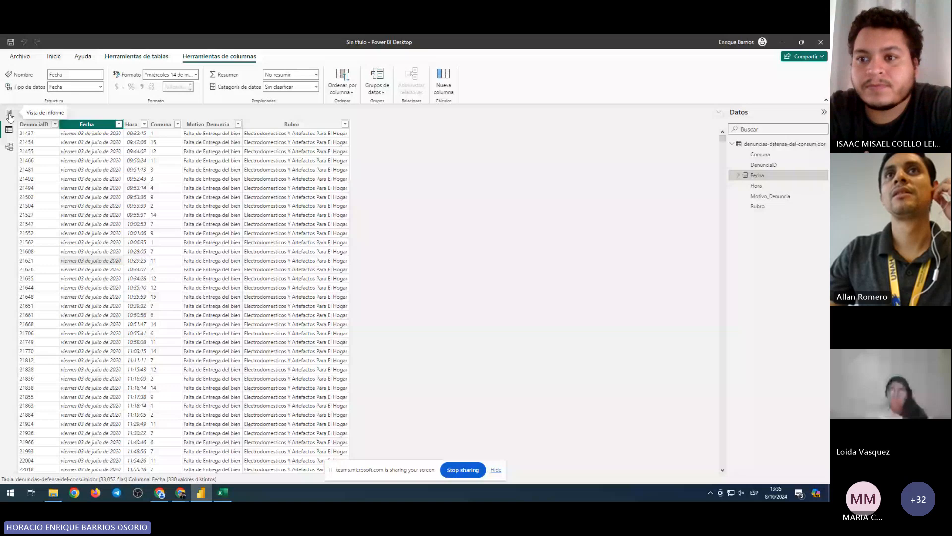
Go back to Report view, with the Comuna, DenunciaID, Fecha, Hora, Motivo_Denuncia and Rubro fields listed
click(9, 114)
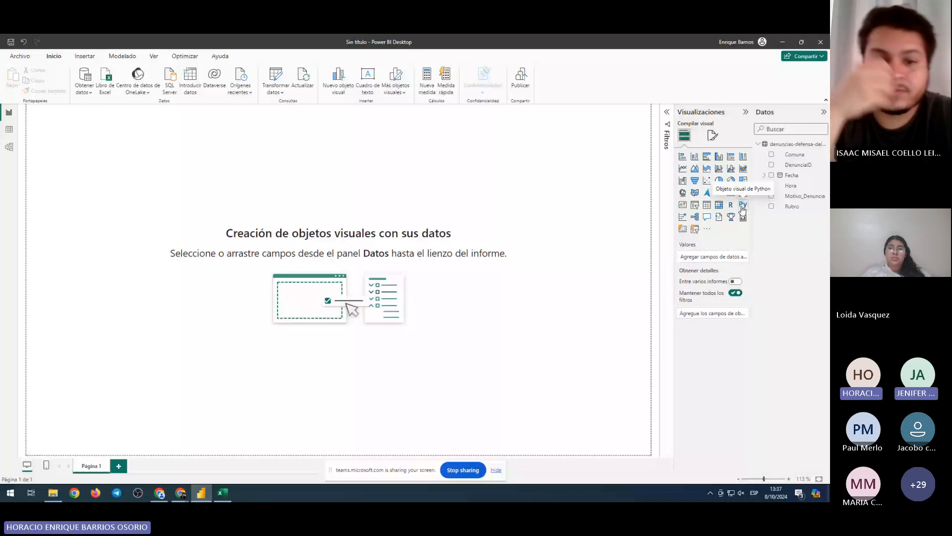
From the Visualizations pane's '...' menu, choose 'Obtener más objetos visuales' to browse custom visuals
click(708, 231)
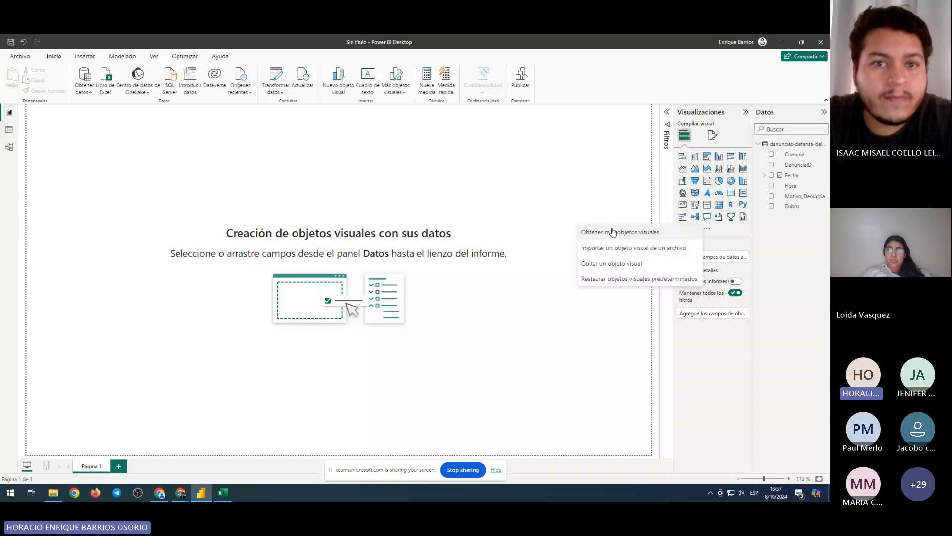
click(614, 232)
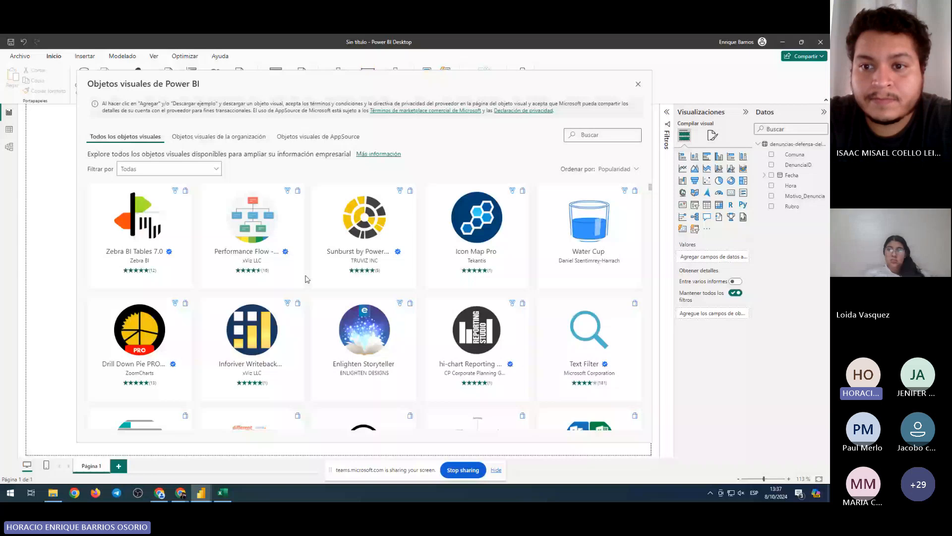
scroll(306, 278, down, 2)
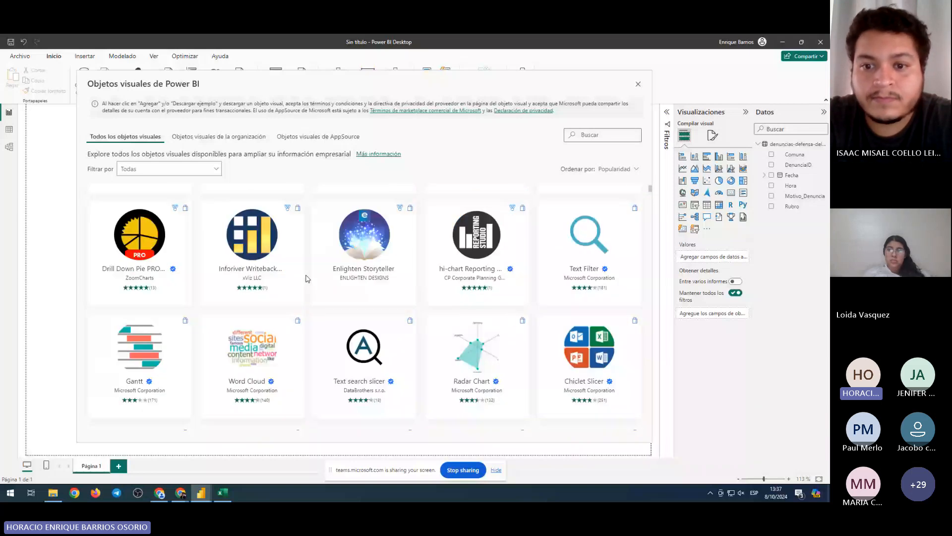
scroll(306, 278, up, 2)
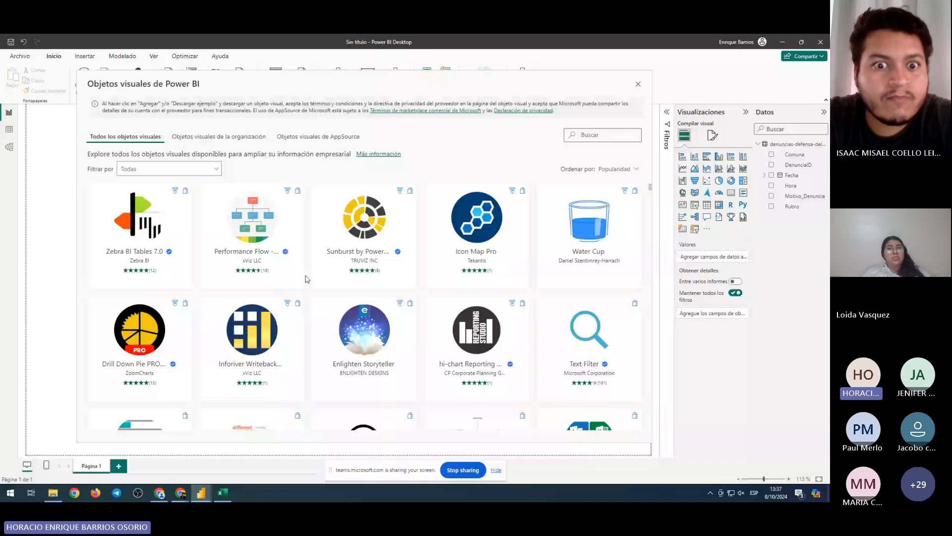
scroll(306, 279, down, 4)
scroll(306, 279, down, 5)
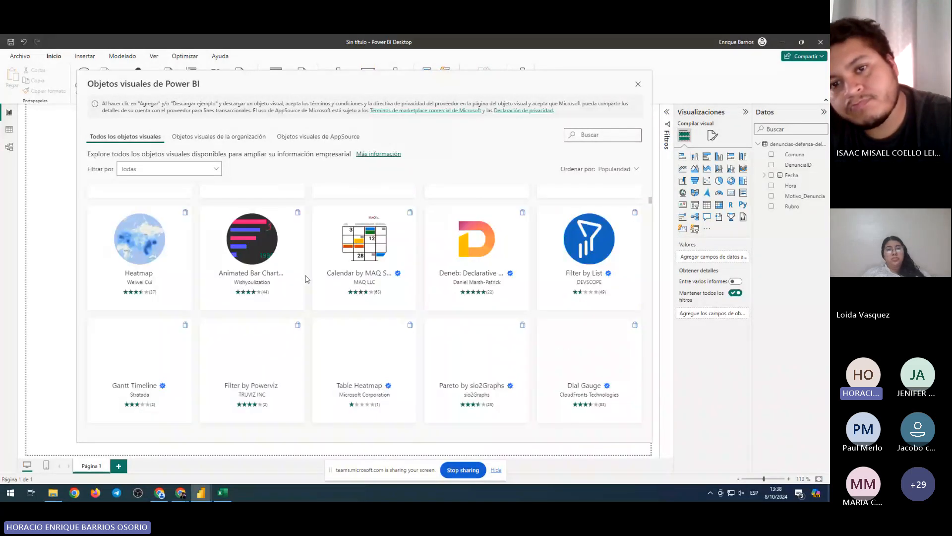
scroll(306, 279, down, 3)
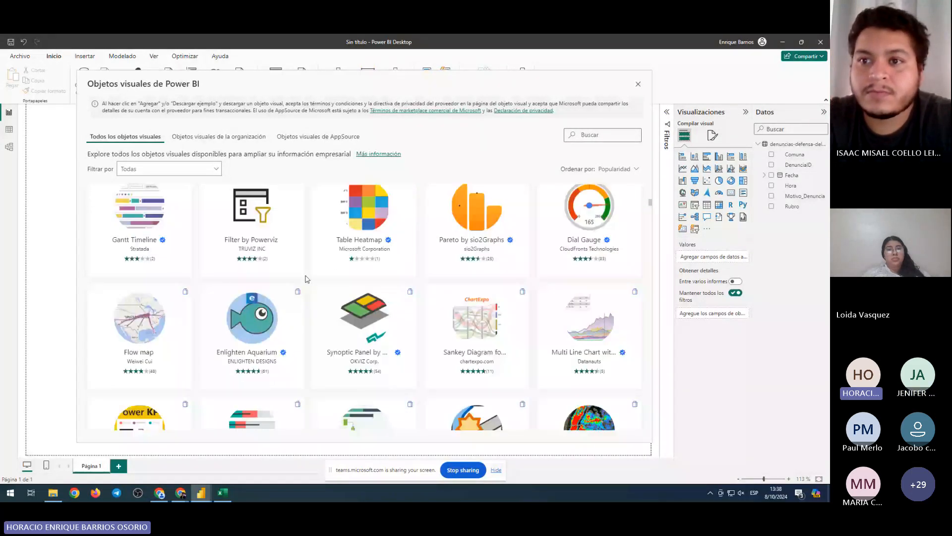
scroll(306, 278, up, 5)
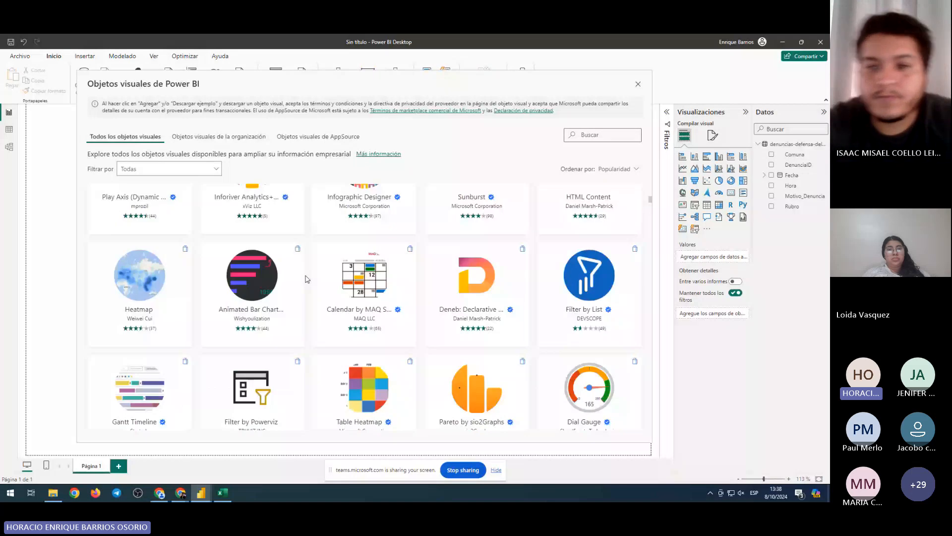
scroll(306, 279, up, 5)
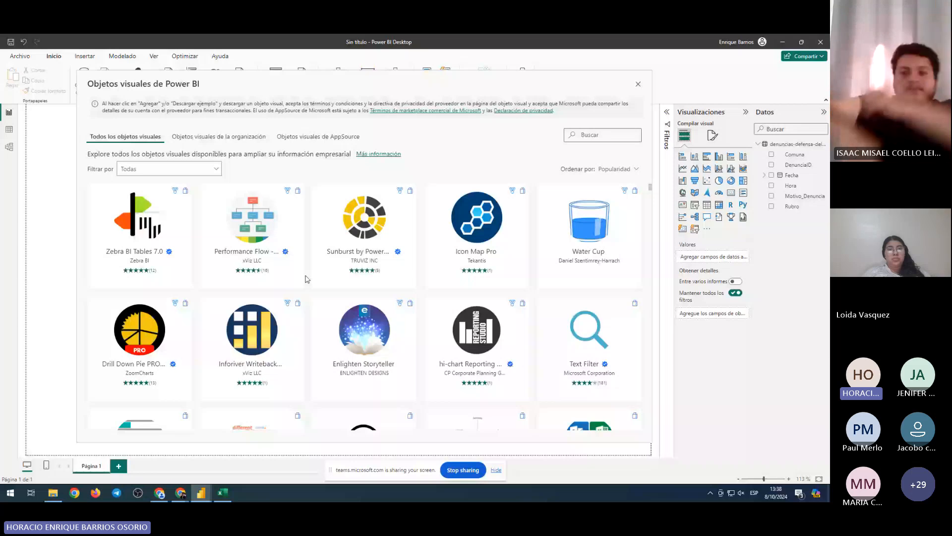
scroll(306, 279, down, 2)
scroll(452, 298, down, 3)
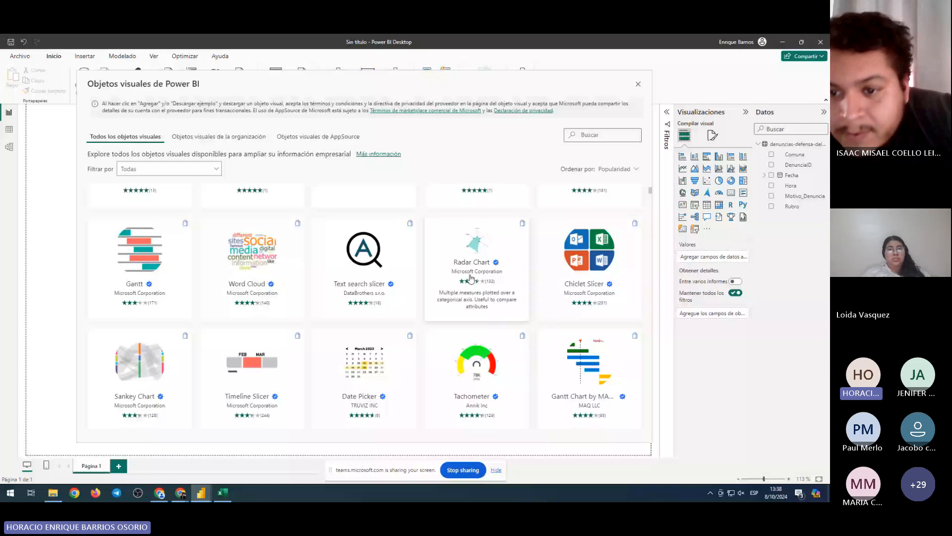
scroll(458, 297, down, 3)
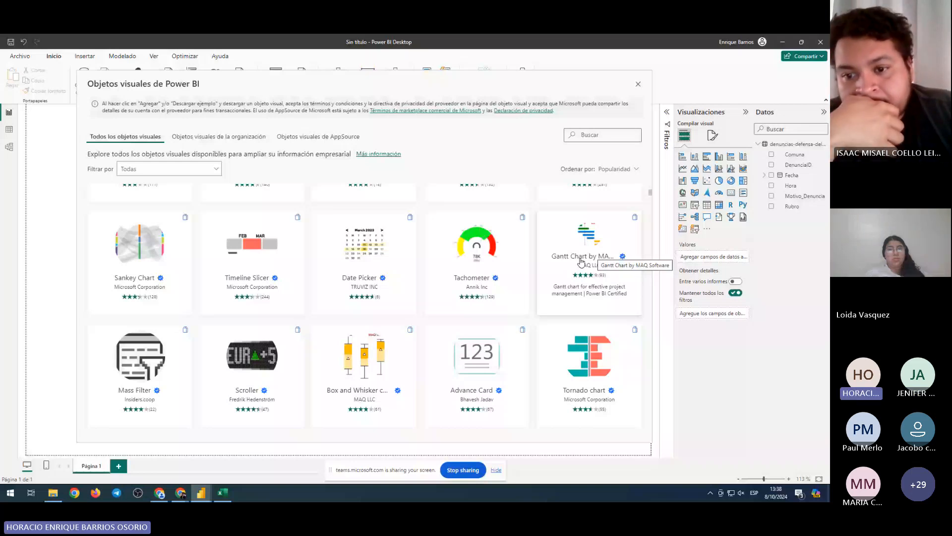
scroll(581, 261, down, 2)
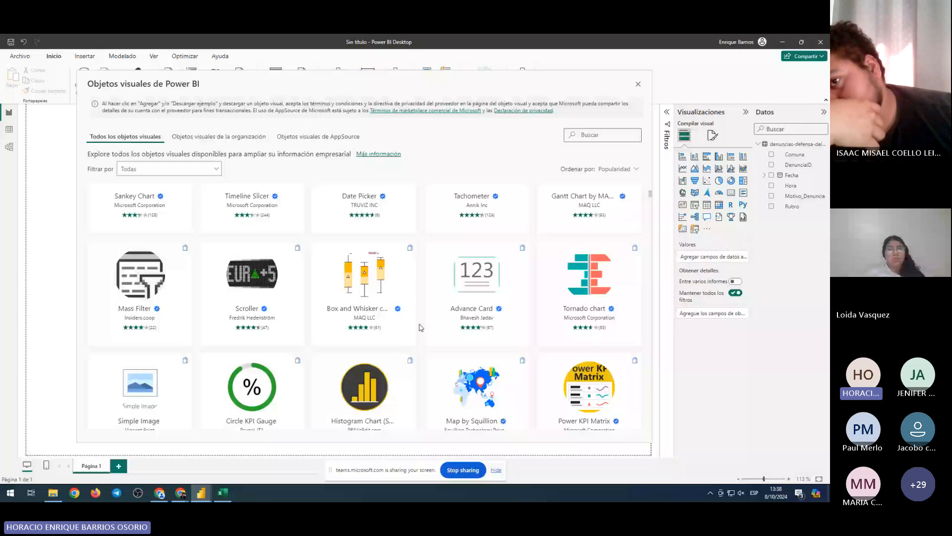
scroll(421, 322, down, 2)
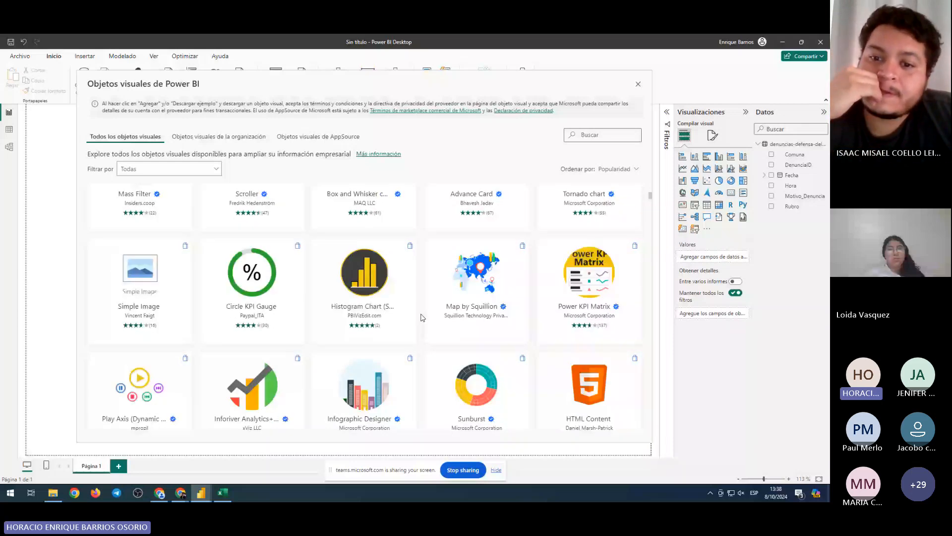
scroll(580, 277, down, 3)
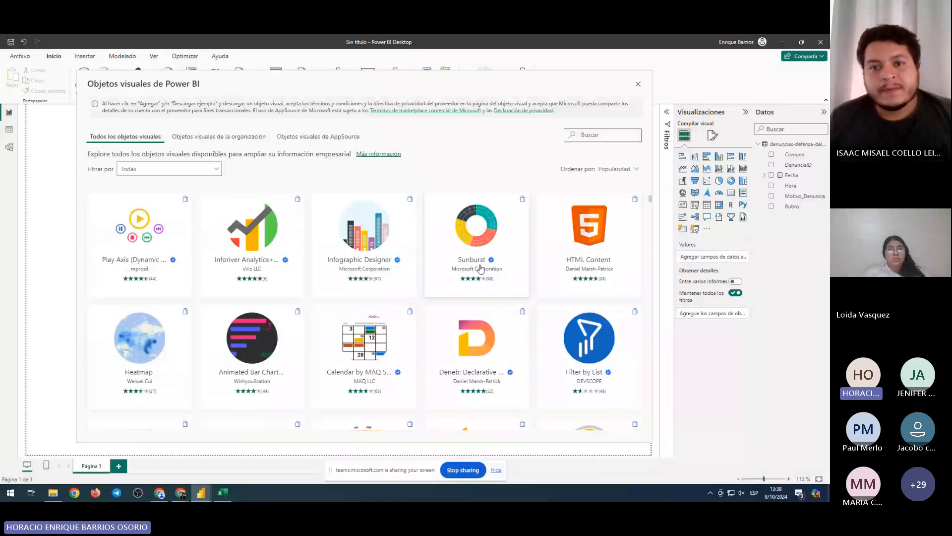
scroll(147, 245, down, 2)
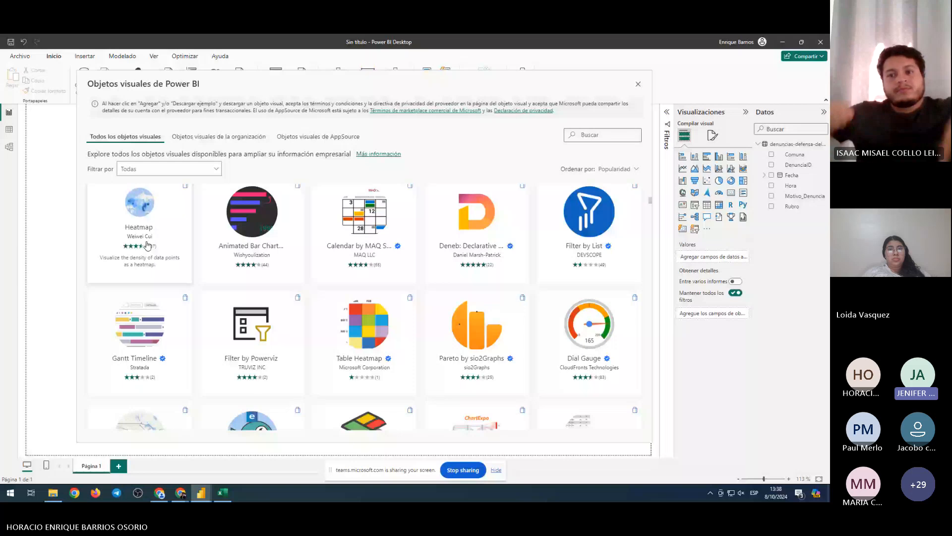
scroll(340, 370, down, 4)
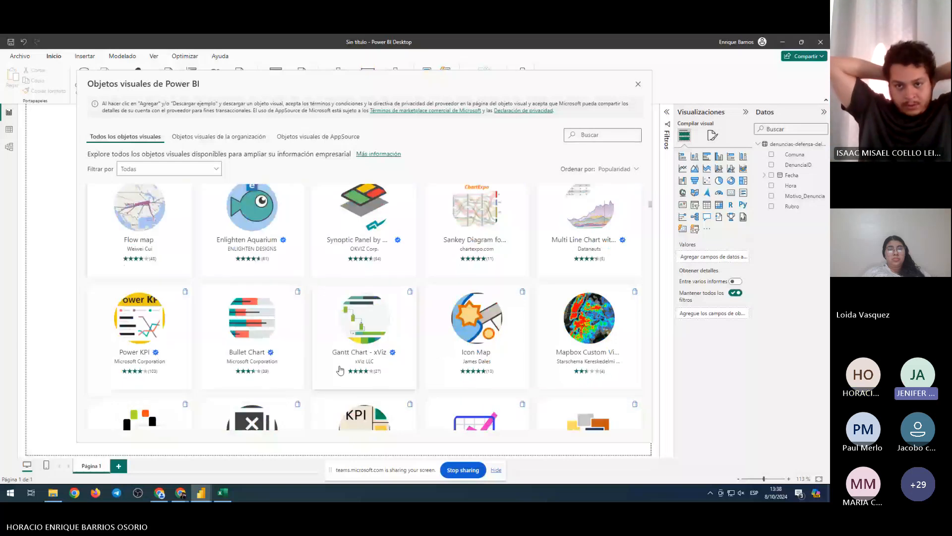
scroll(340, 370, down, 1)
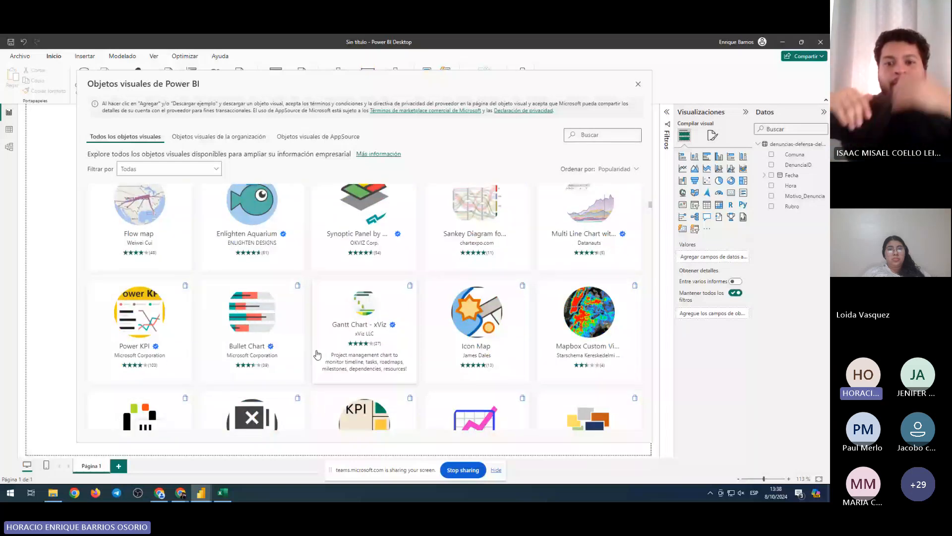
scroll(317, 354, down, 3)
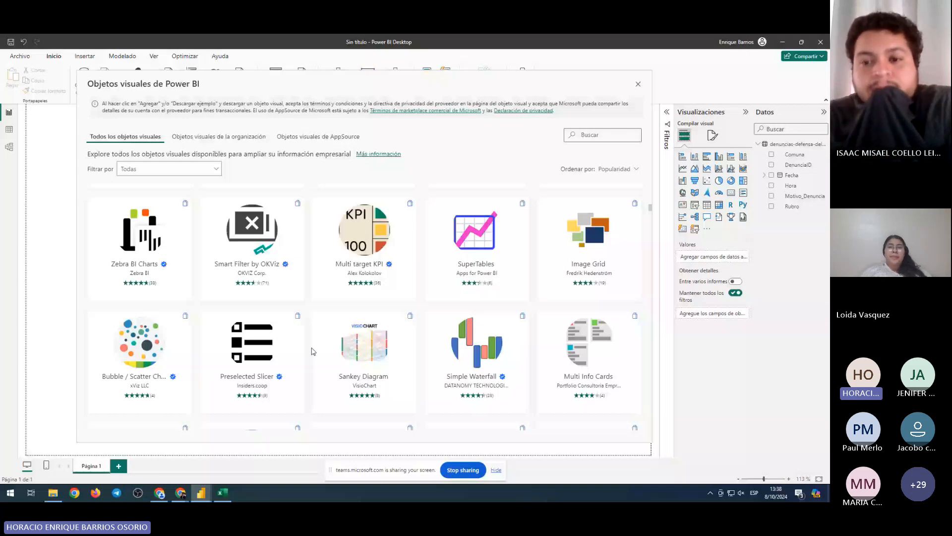
scroll(313, 351, down, 4)
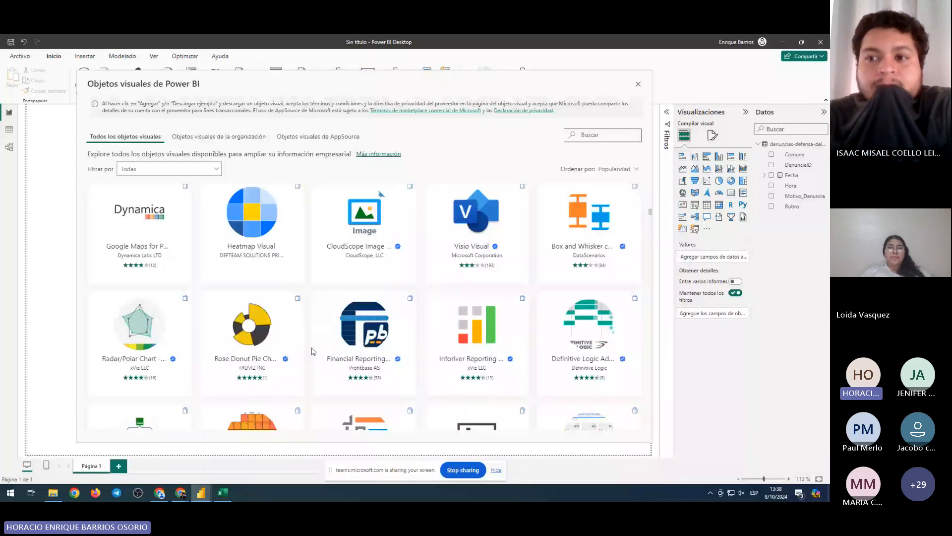
scroll(313, 351, up, 15)
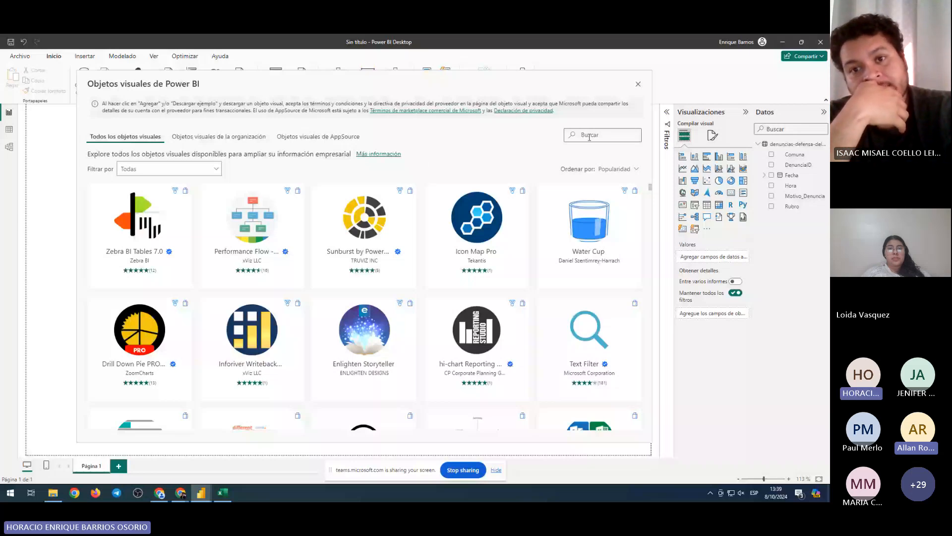
Search the visuals gallery for 'lik' and open the Likert Scale Chart by ChartExpo details
click(590, 137)
text(li)
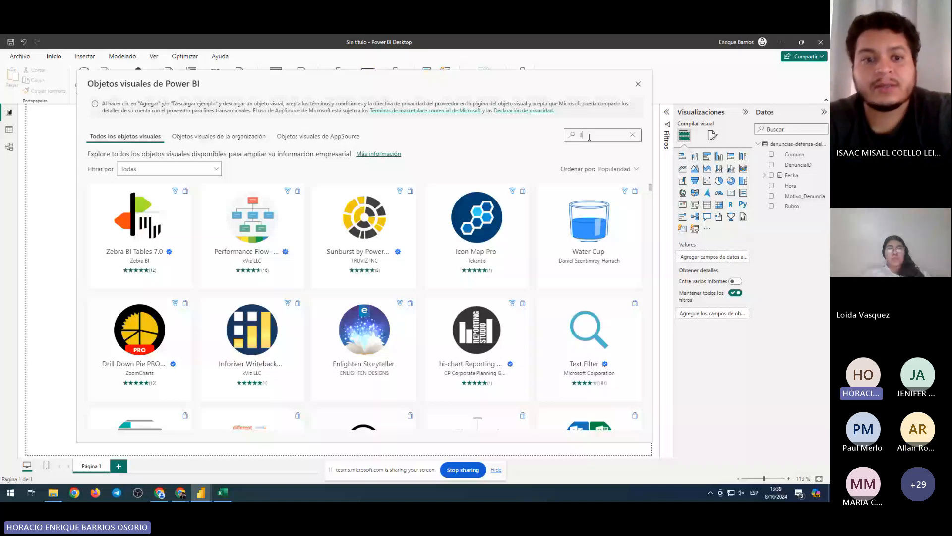
text(k)
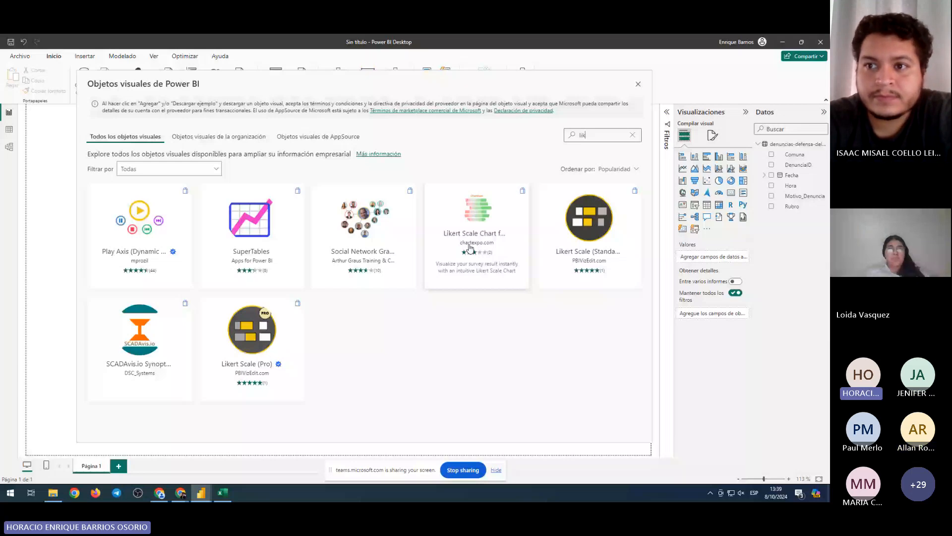
key(Escape)
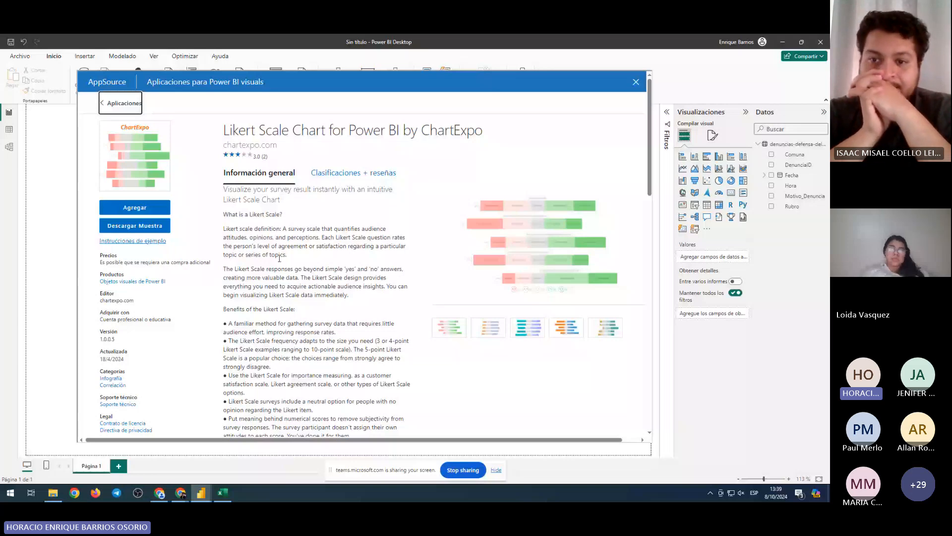
drag(289, 130, 240, 131)
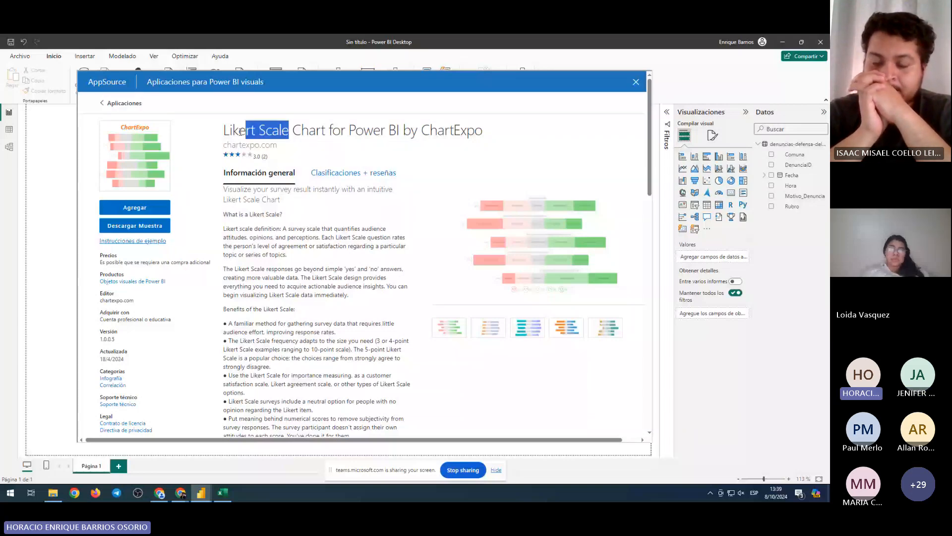
click(240, 131)
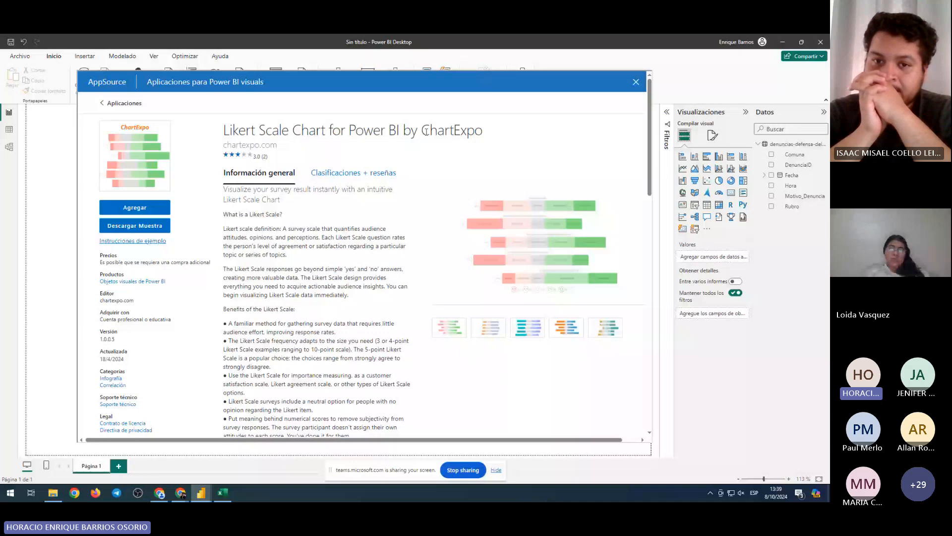
drag(422, 130, 480, 131)
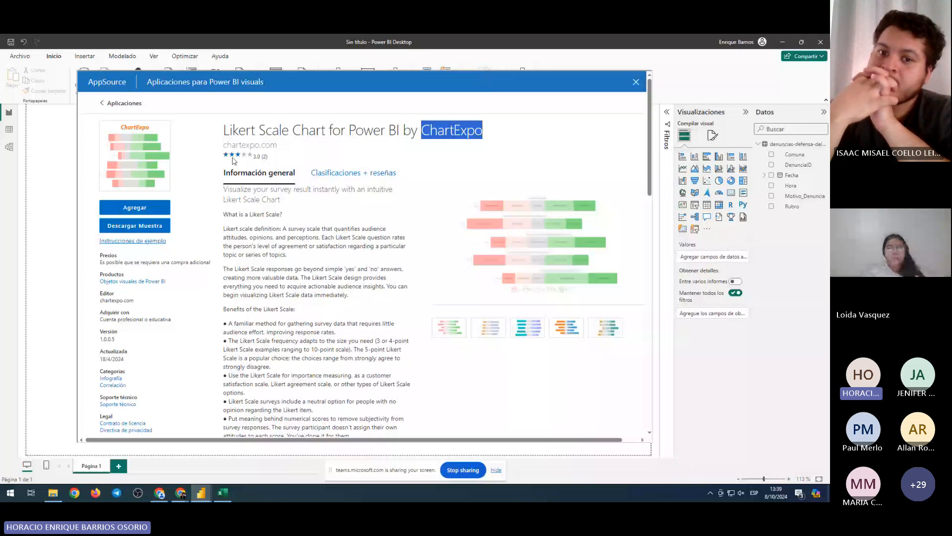
scroll(233, 159, down, 5)
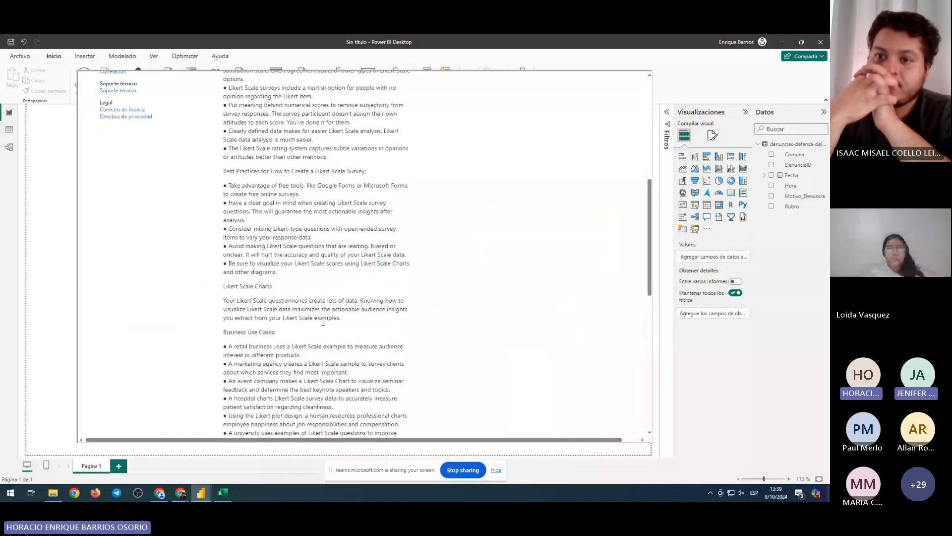
scroll(324, 324, up, 5)
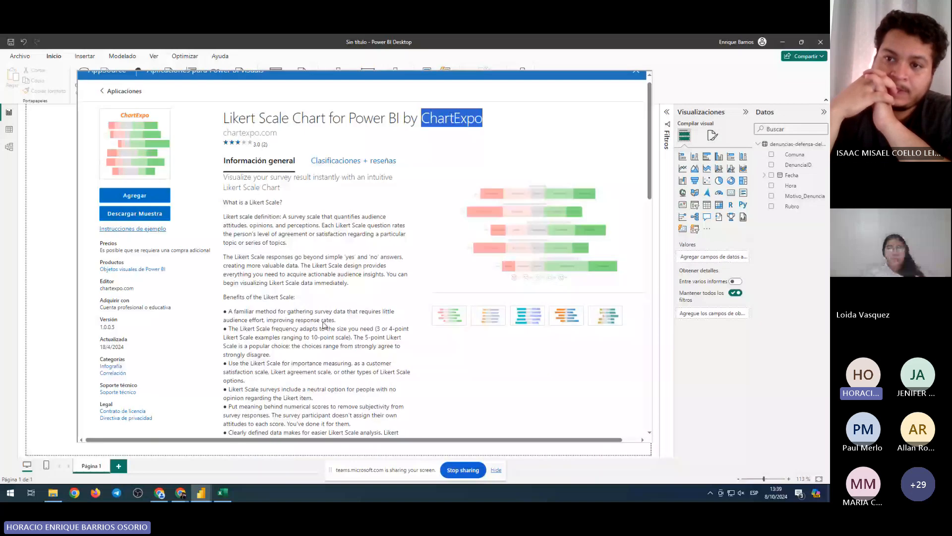
scroll(183, 261, up, 1)
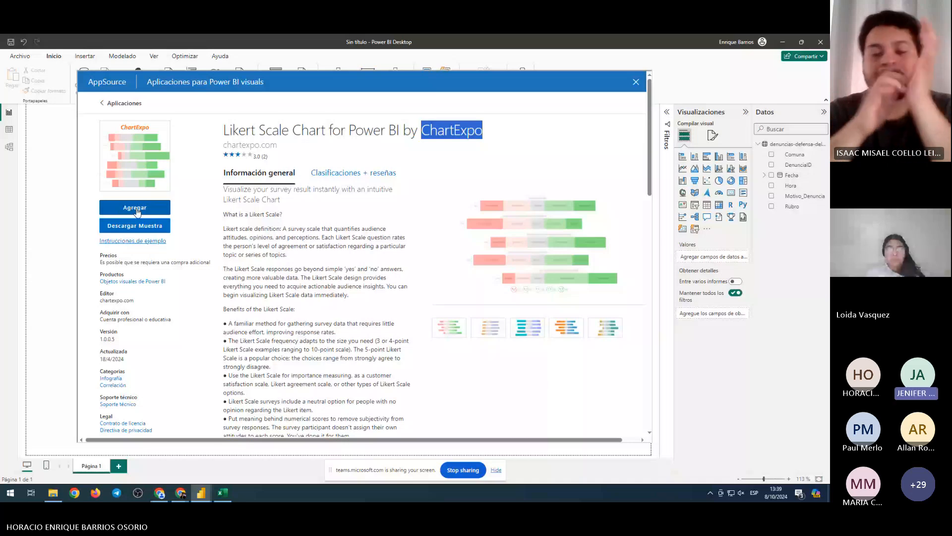
Import the ChartExpo Likert Scale Chart visual into the report with Agregar
click(138, 209)
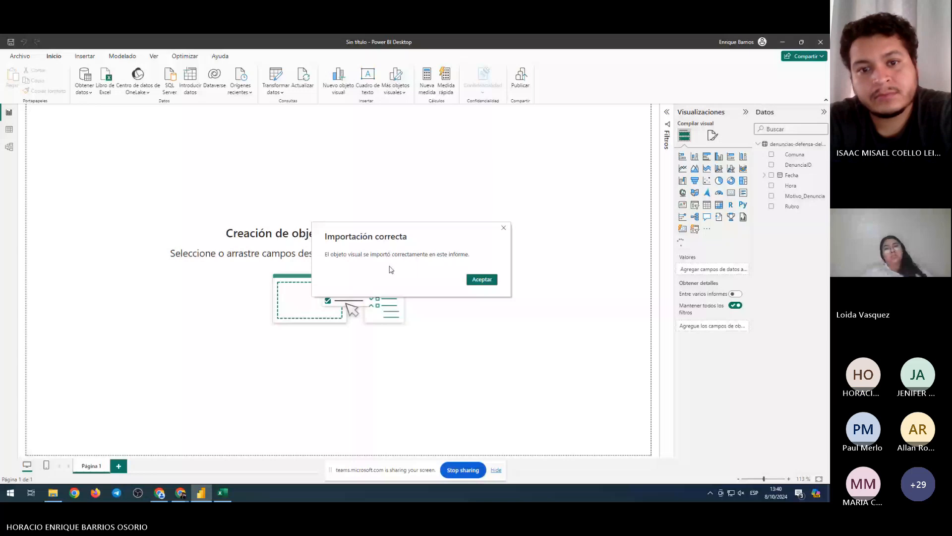
Dismiss the import message and resize the empty Likert visual near the top-left to about a third of the canvas width
click(481, 280)
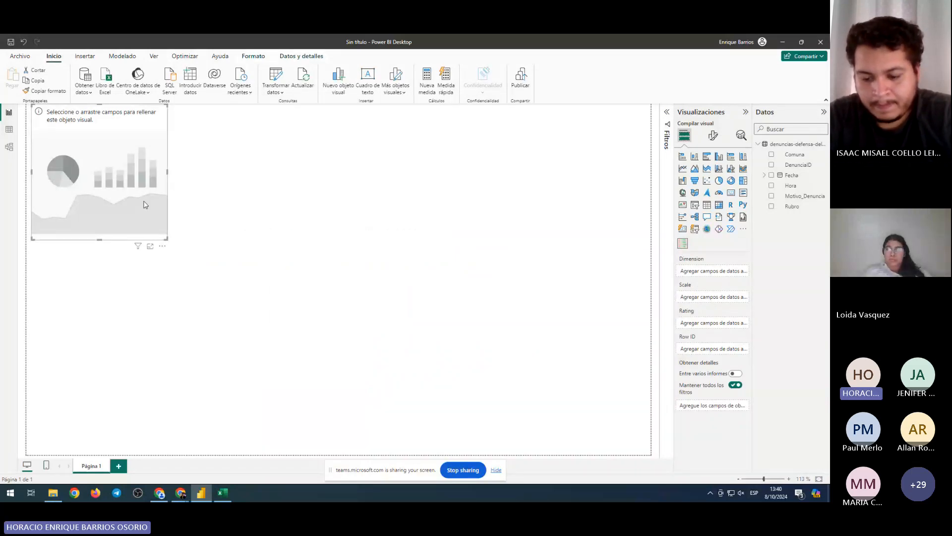
mouse_move(145, 204)
mouse_down()
mouse_move(210, 225)
mouse_move(159, 209)
mouse_up()
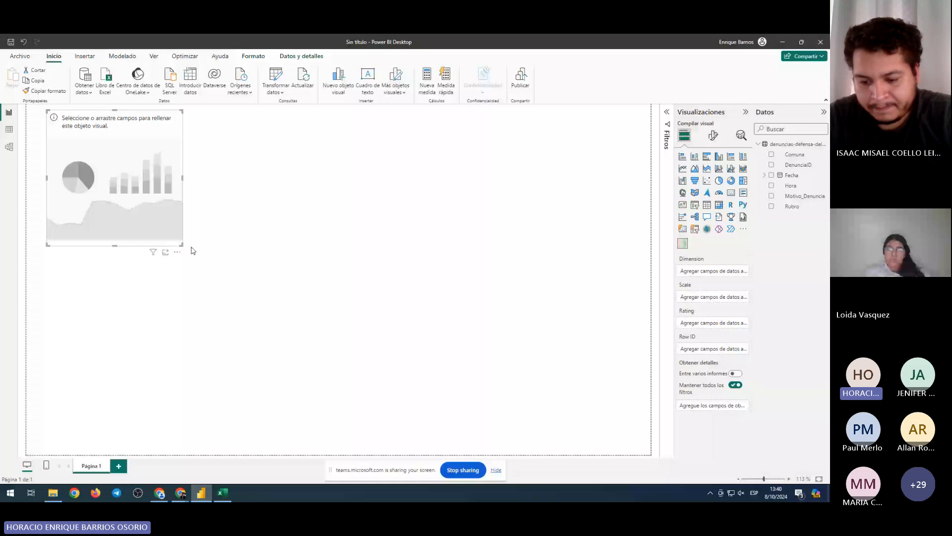
drag(182, 244, 318, 312)
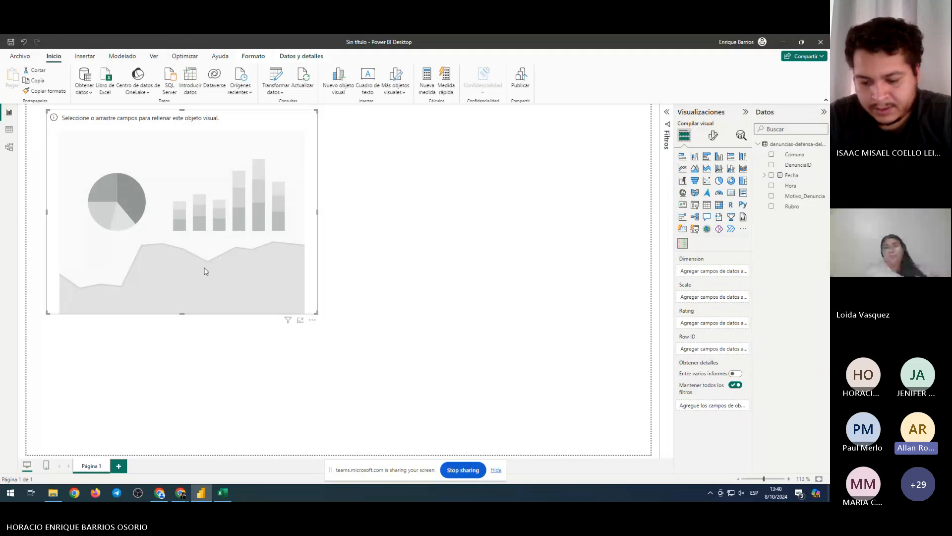
drag(287, 311, 294, 292)
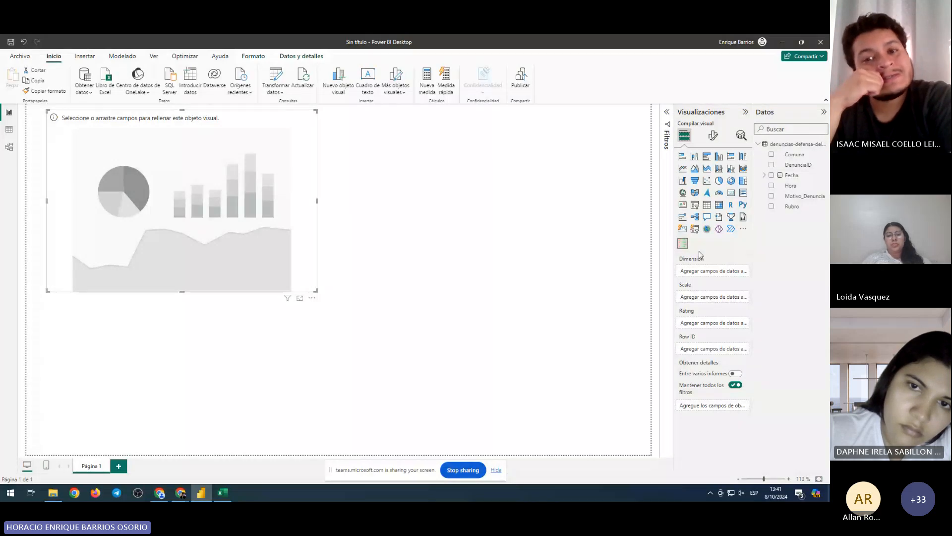
Reopen the custom visuals gallery and scroll down to Gantt, Word Cloud and Radar Chart
click(742, 229)
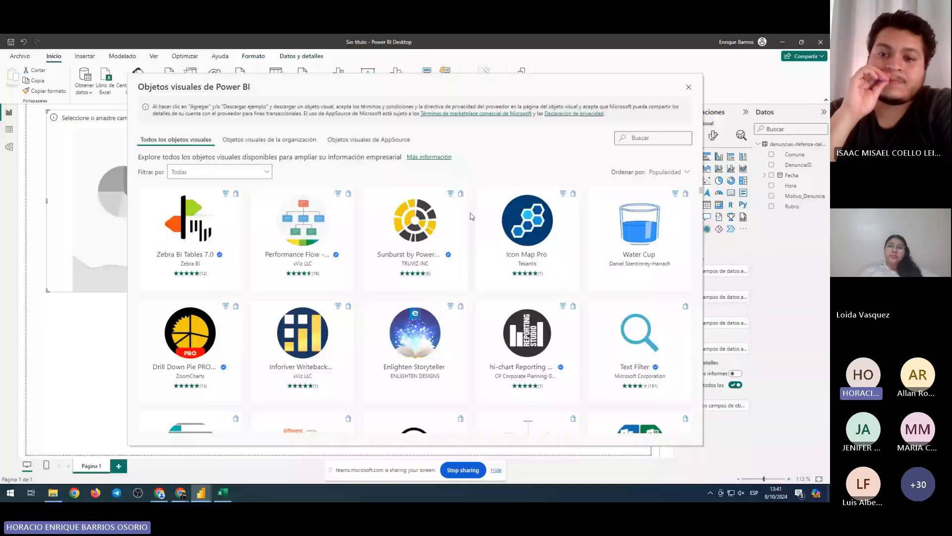
scroll(471, 216, down, 1)
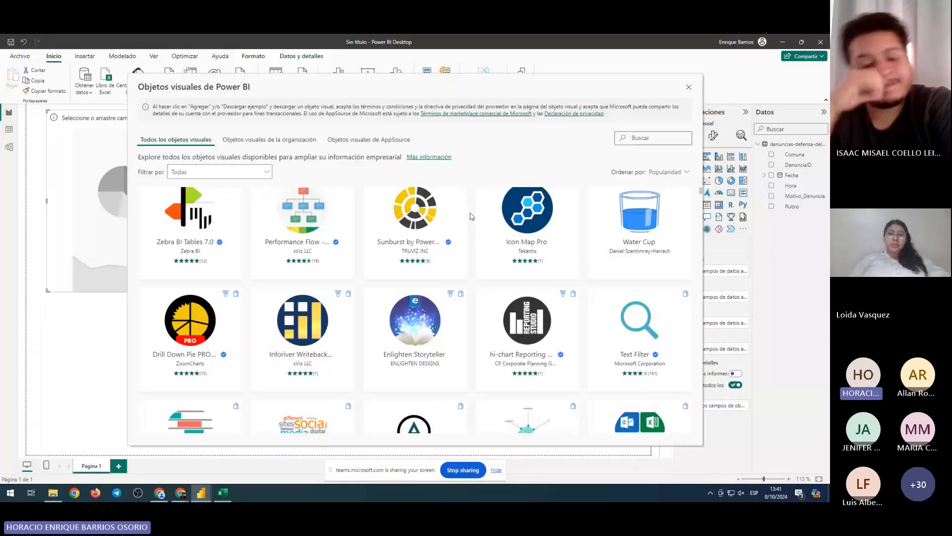
scroll(472, 217, down, 2)
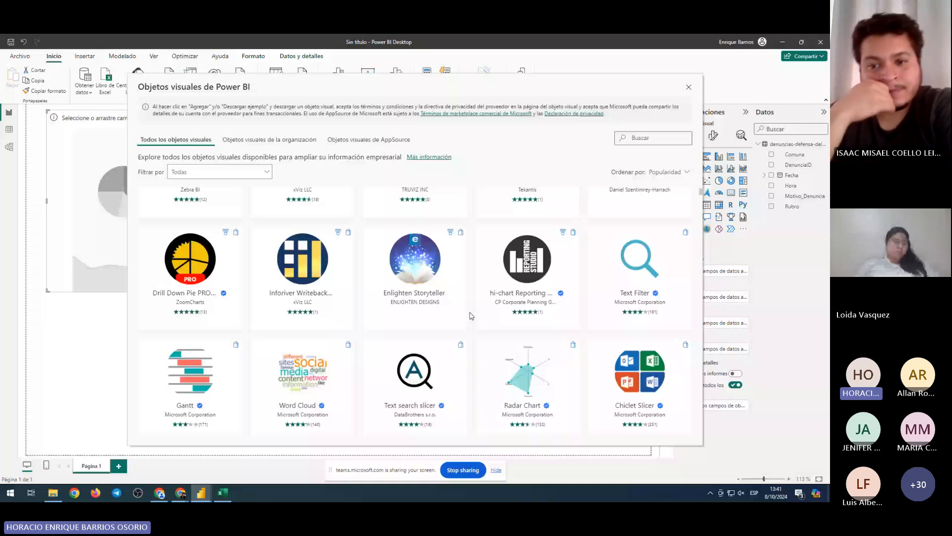
scroll(471, 315, down, 1)
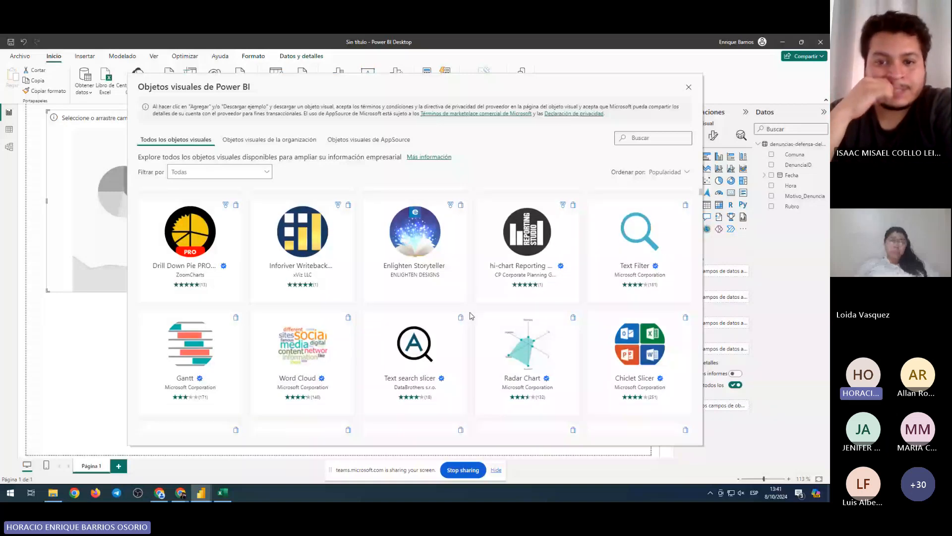
scroll(471, 315, down, 9)
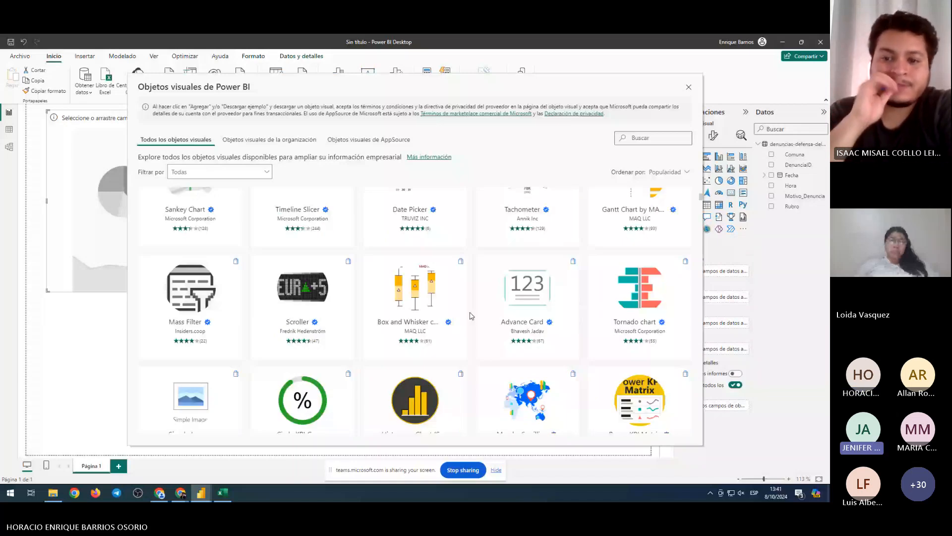
scroll(471, 316, down, 3)
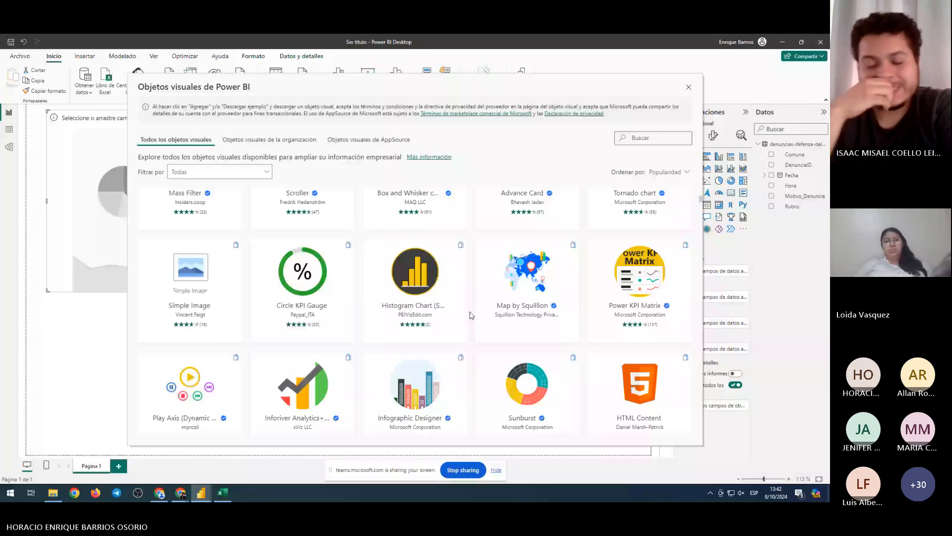
scroll(471, 315, down, 2)
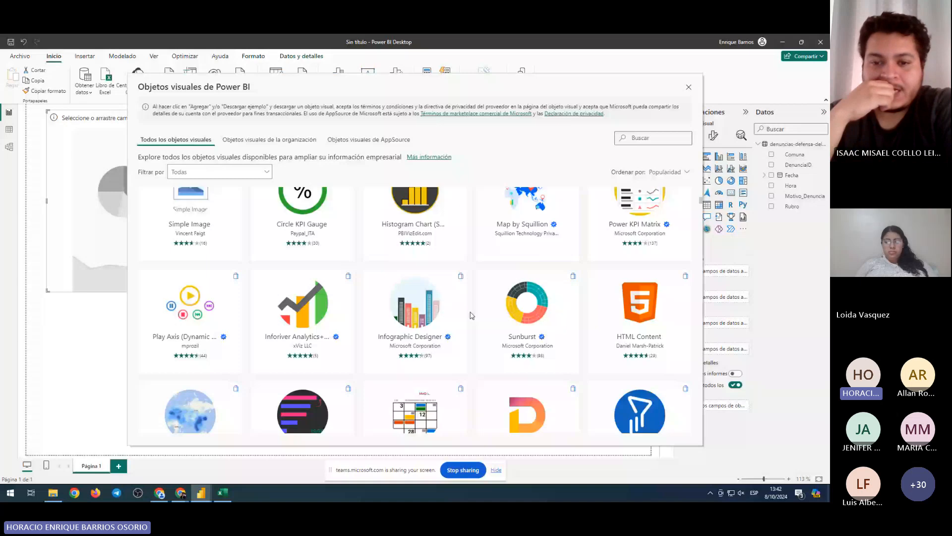
scroll(471, 316, down, 2)
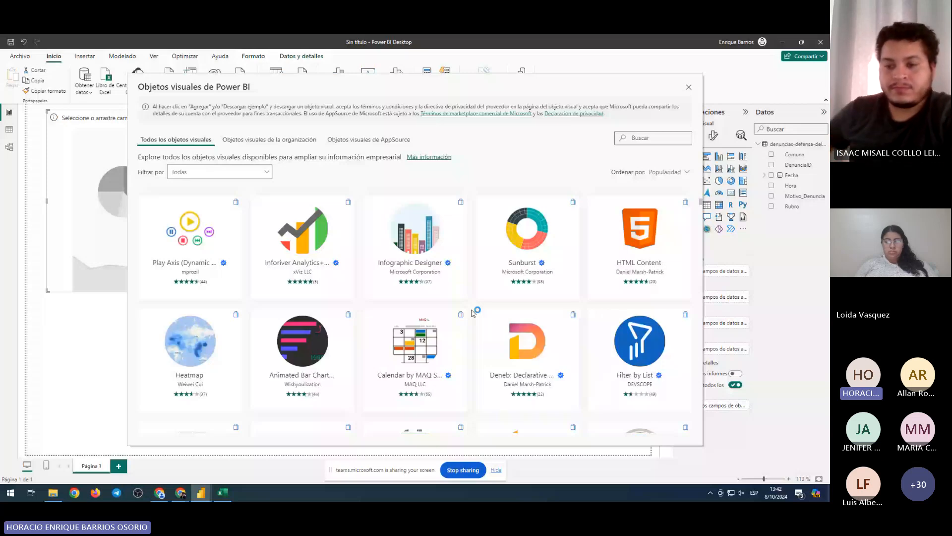
scroll(504, 320, down, 2)
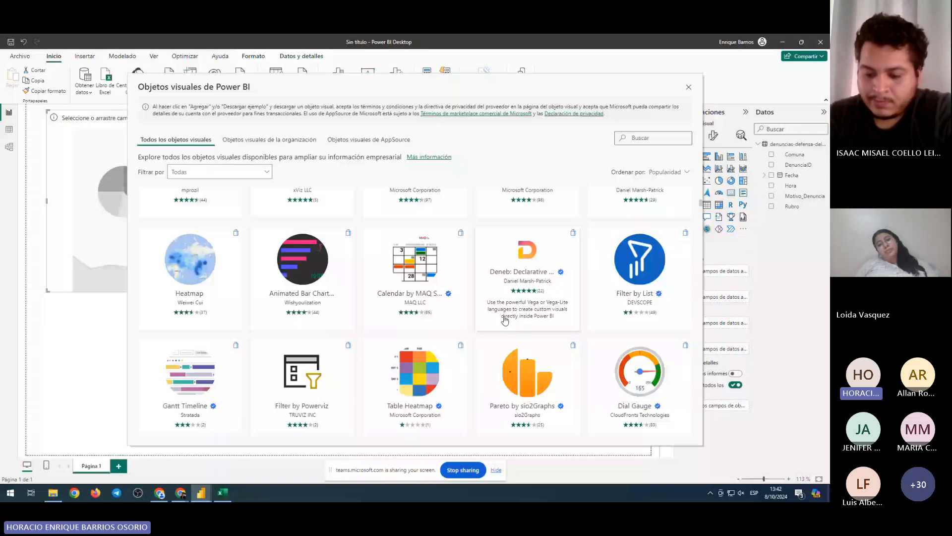
scroll(504, 317, down, 2)
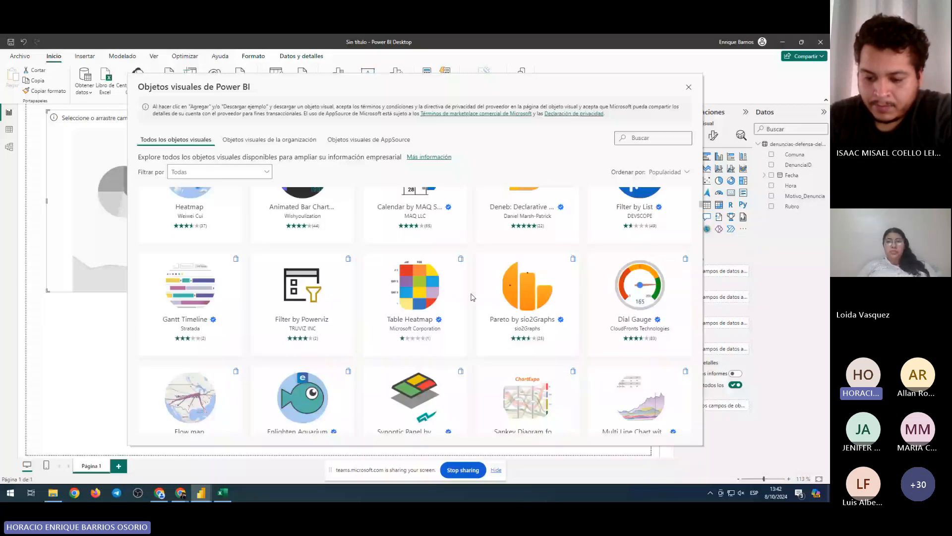
scroll(510, 345, down, 5)
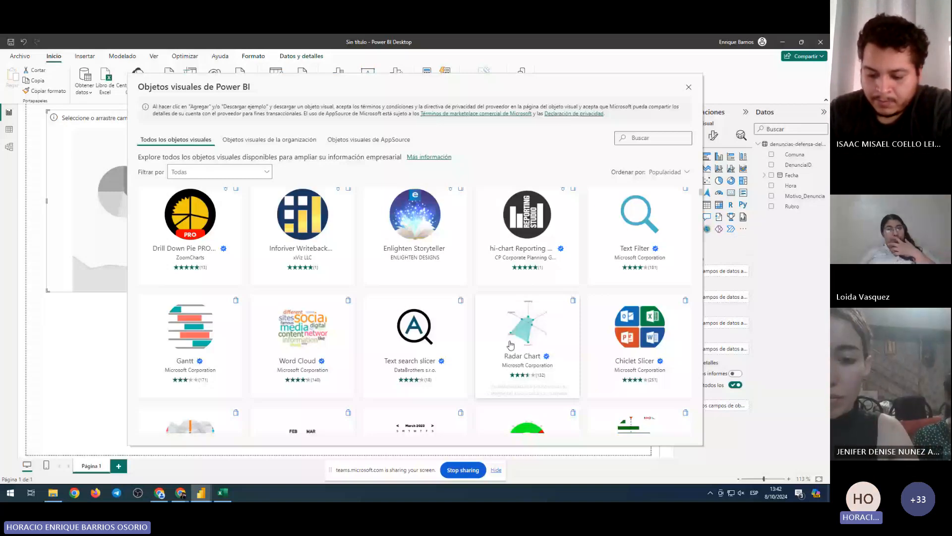
Add the Radar Chart visual from the gallery to the report
click(511, 344)
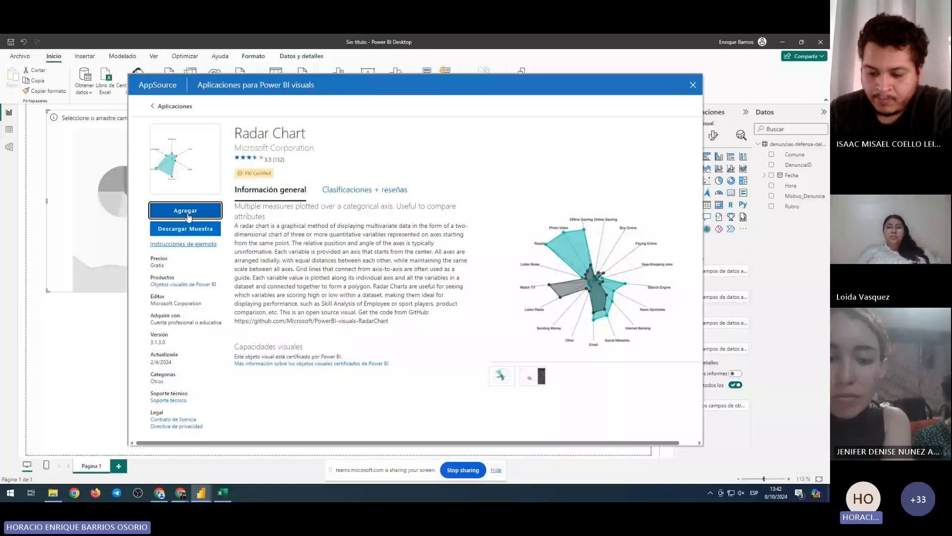
click(186, 211)
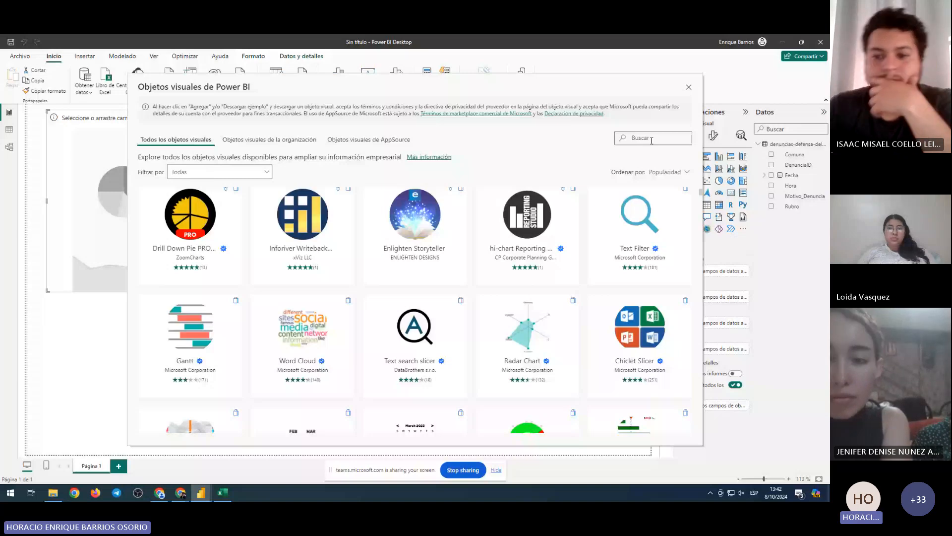
Search the gallery for 'lik' and open the Likert Scale visuals' detail pages one after another
click(652, 140)
text(lik)
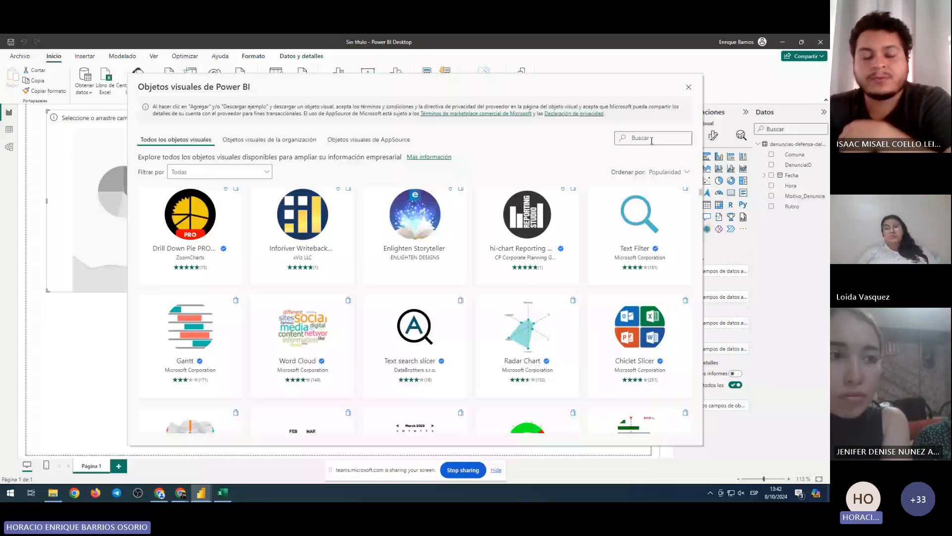
click(514, 236)
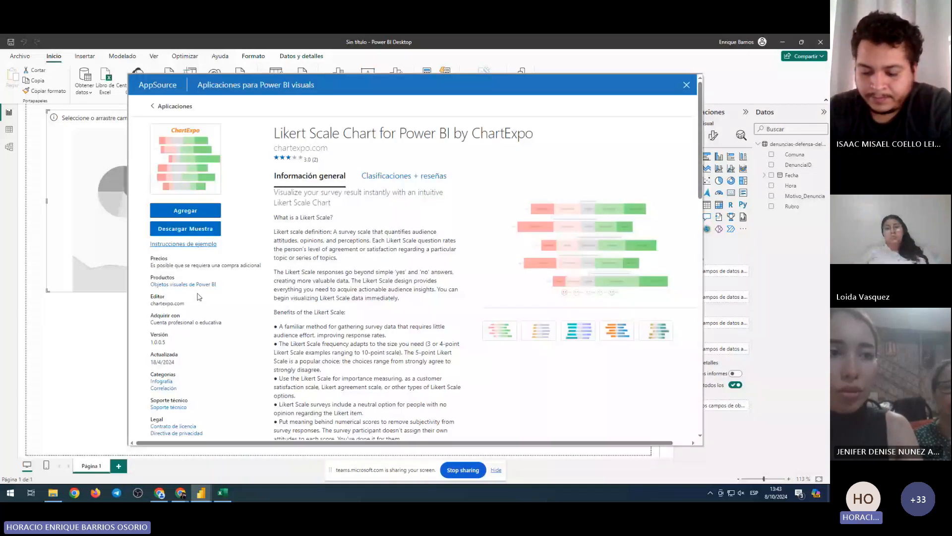
click(173, 107)
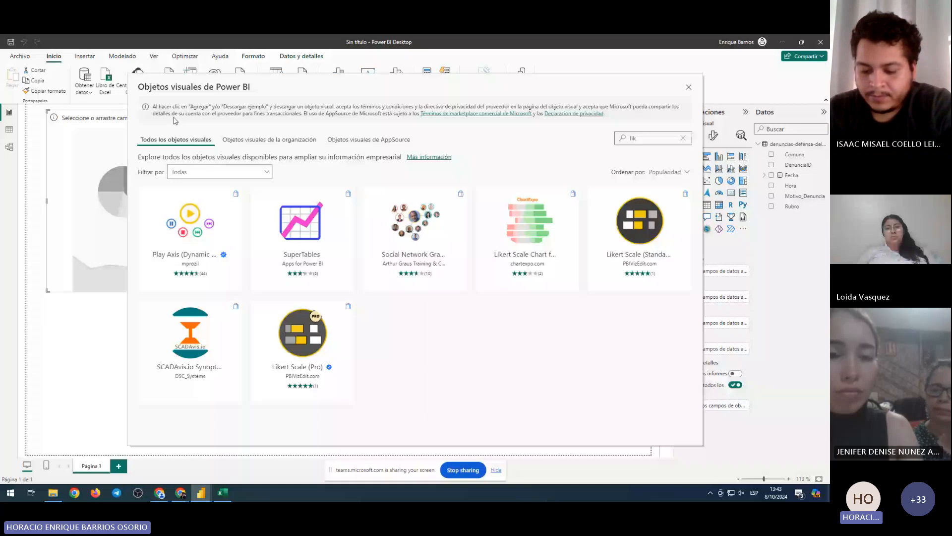
click(526, 220)
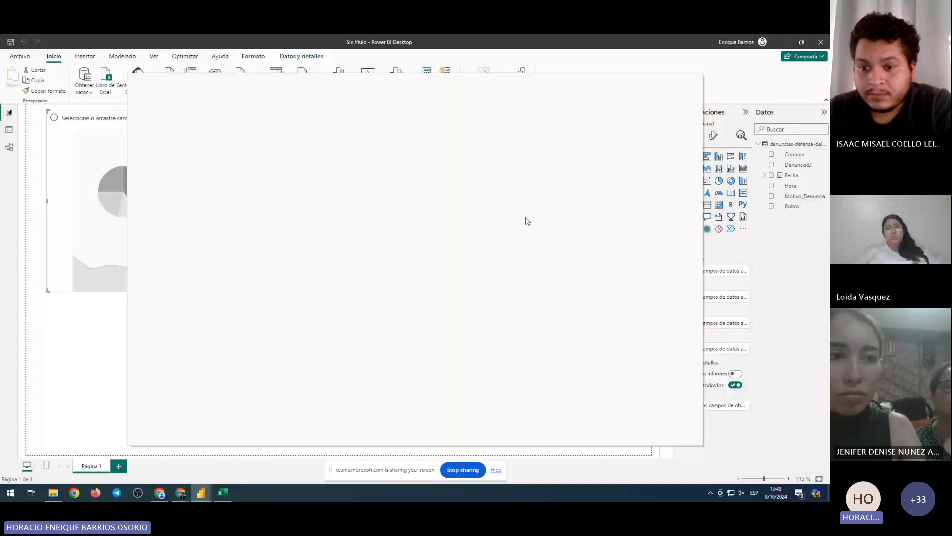
Read through the ChartExpo Likert Scale Chart description, including its Precios pricing section
drag(151, 258, 151, 267)
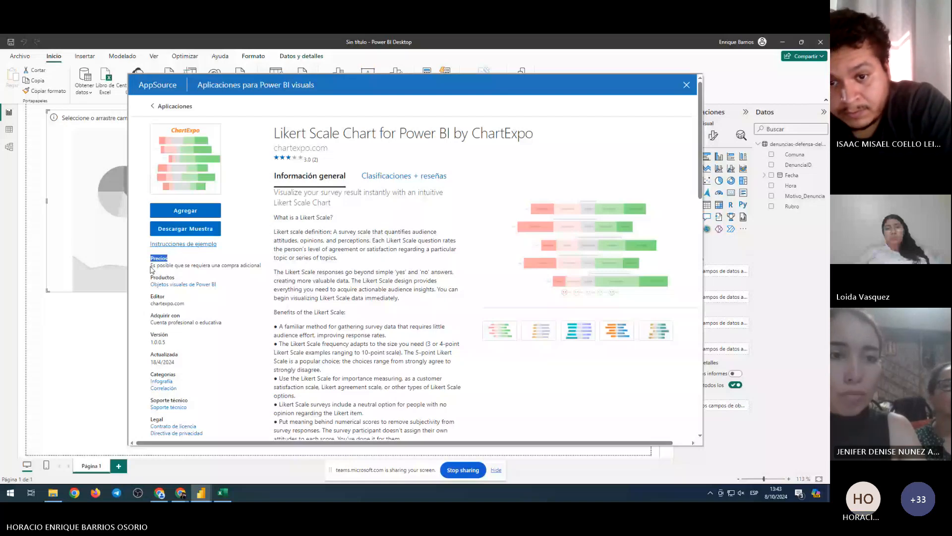
click(260, 267)
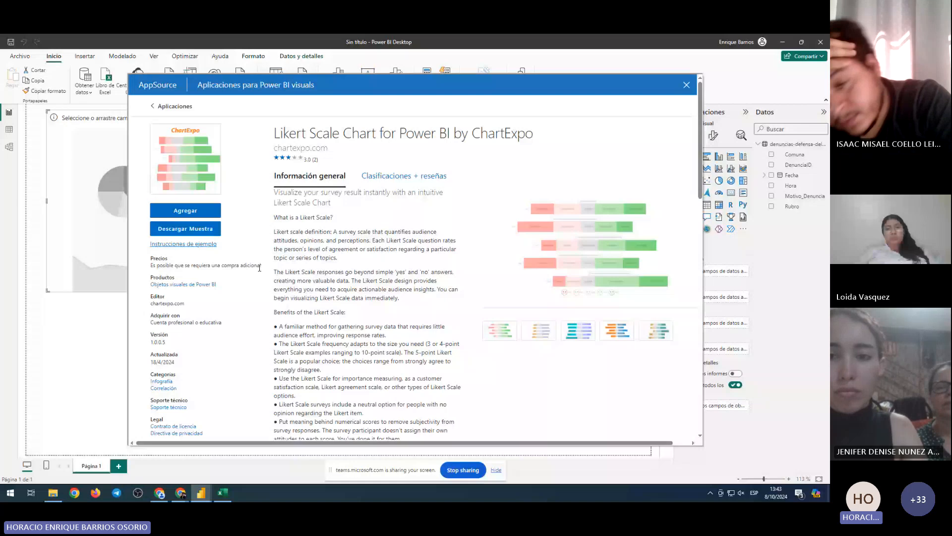
scroll(252, 253, down, 3)
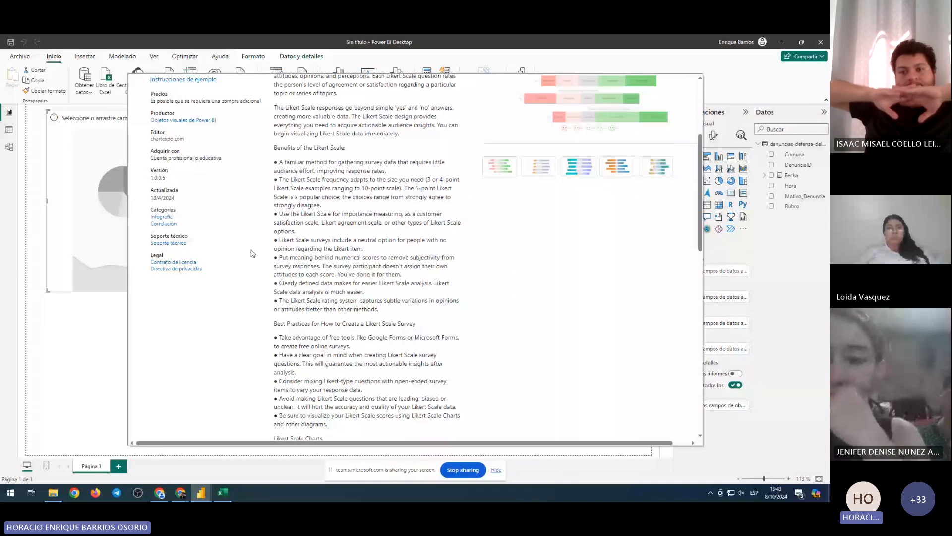
scroll(251, 253, up, 3)
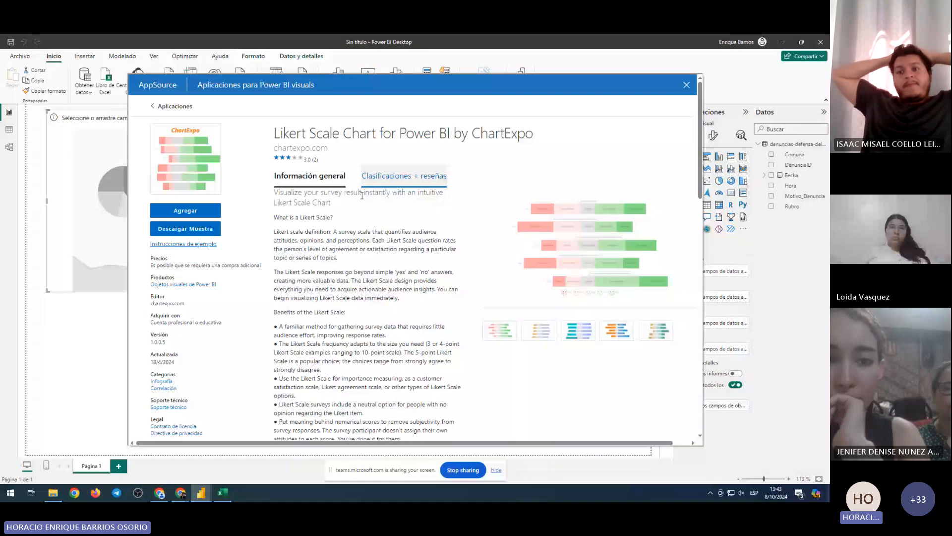
scroll(322, 364, down, 15)
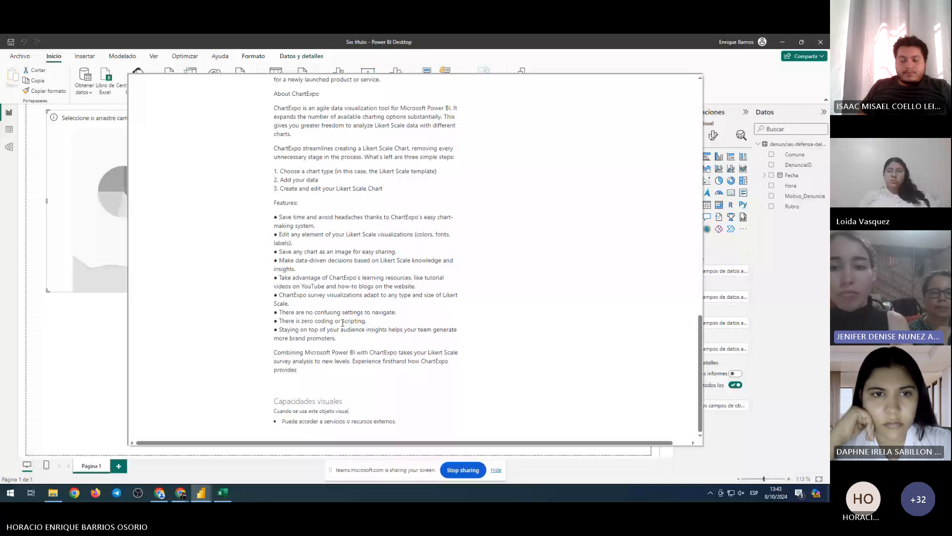
Switch to Chrome and type 'chrat e' into a new tab's address bar
click(181, 492)
click(229, 44)
text(chrat e)
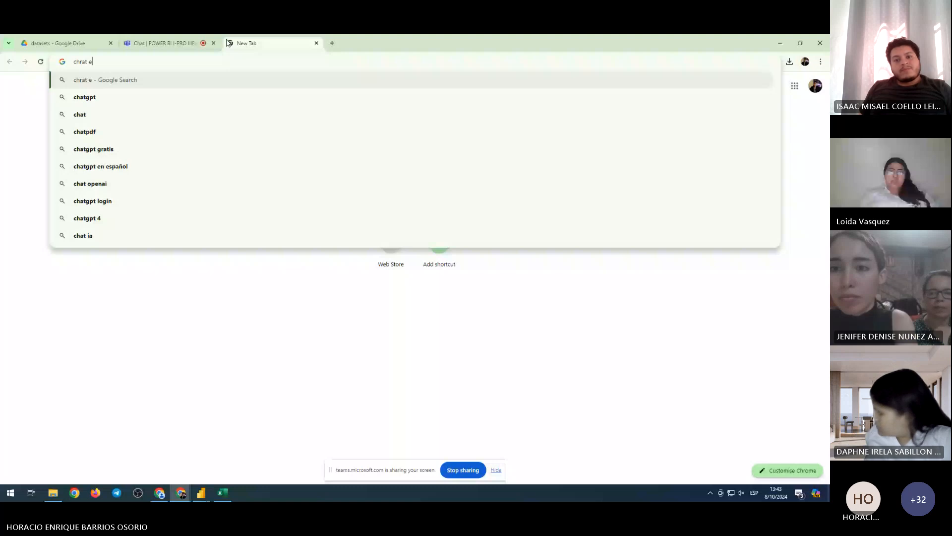
Search Google for 'chart expo power bi' and open ChartExpo's Power BI Custom Visuals result
key(BackSpace)
key(BackSpace)
key(BackSpace)
key(BackSpace)
key(BackSpace)
text(art expo)
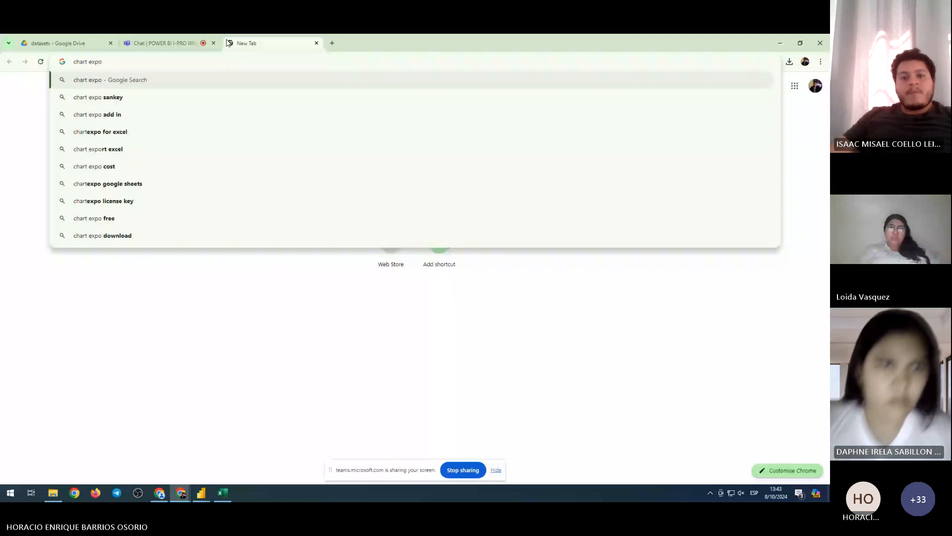
text( power)
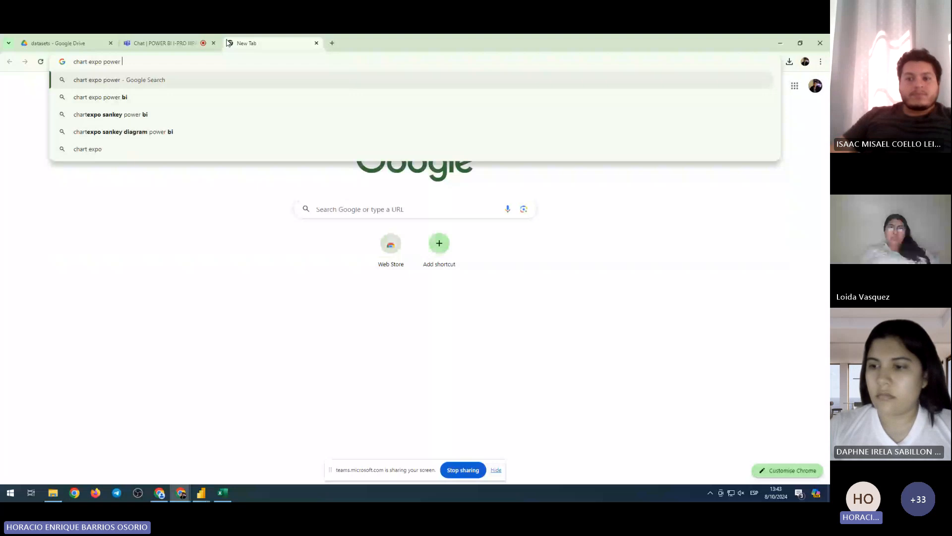
key(Down)
key(Return)
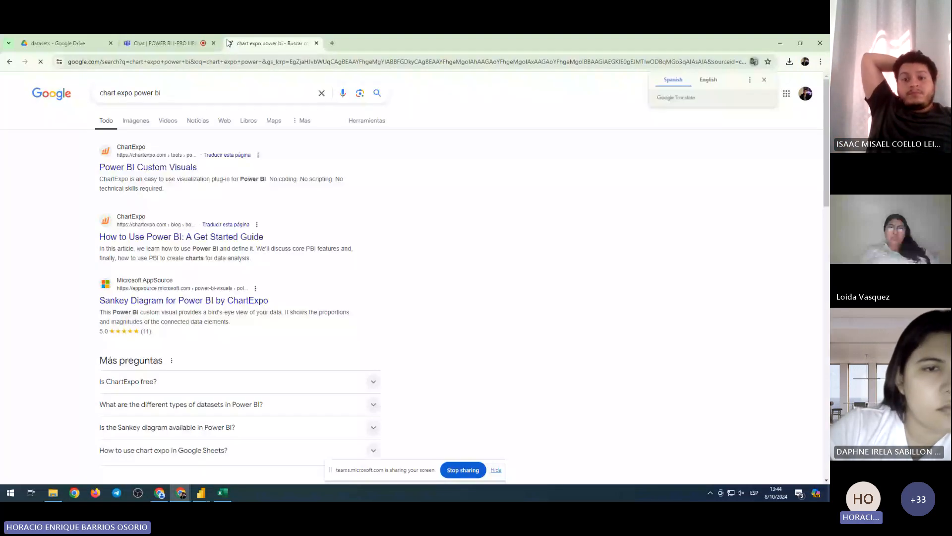
click(155, 168)
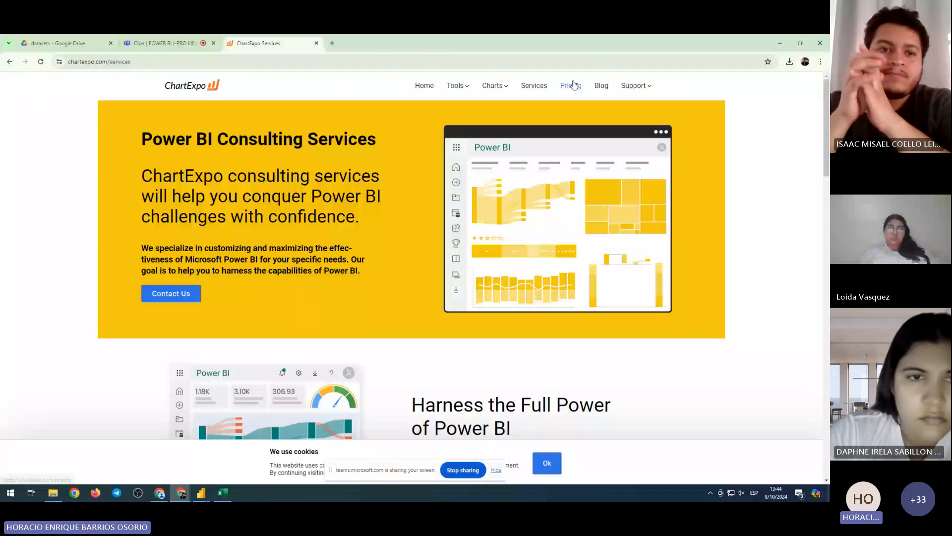
Review ChartExpo's pricing plans ($10 per month), then return to Power BI Desktop
click(574, 85)
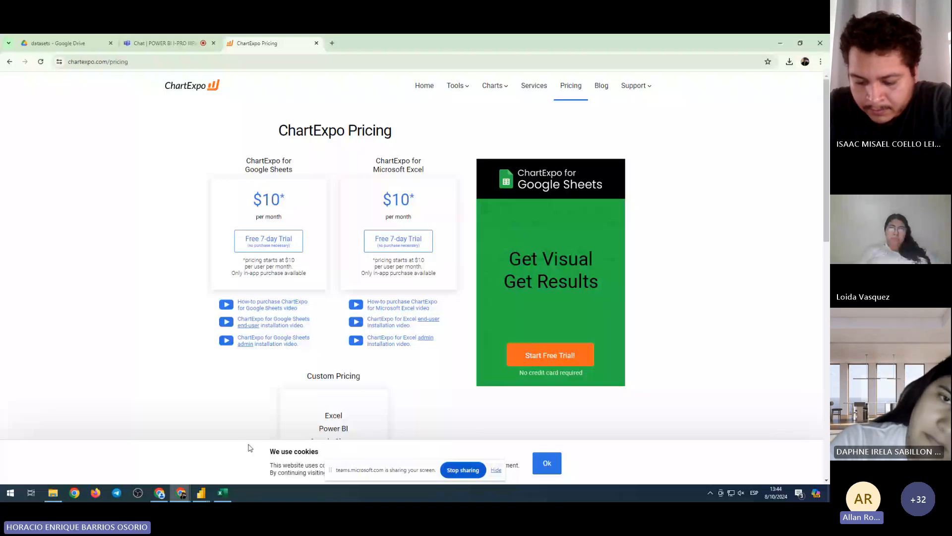
key(alt+Tab)
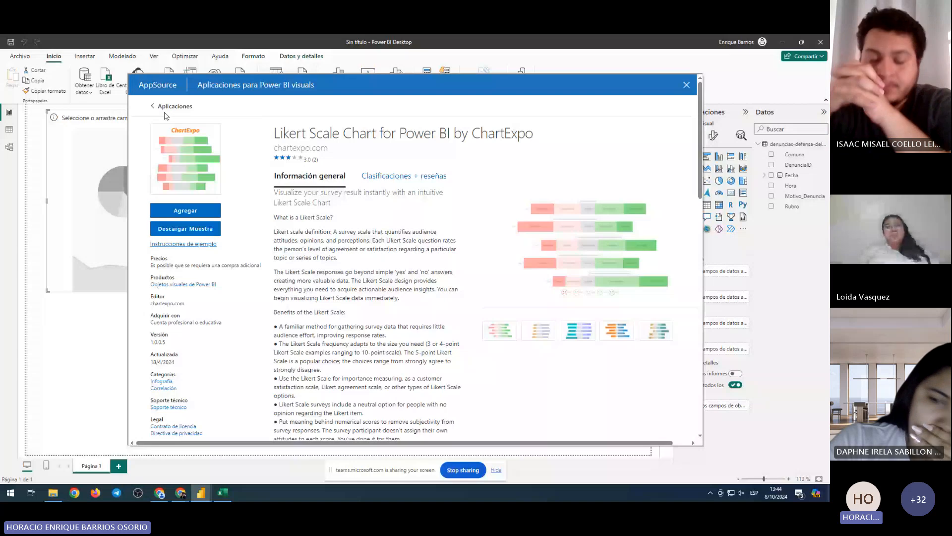
Leave the visual apps store and delete the empty visual from the report page
click(168, 107)
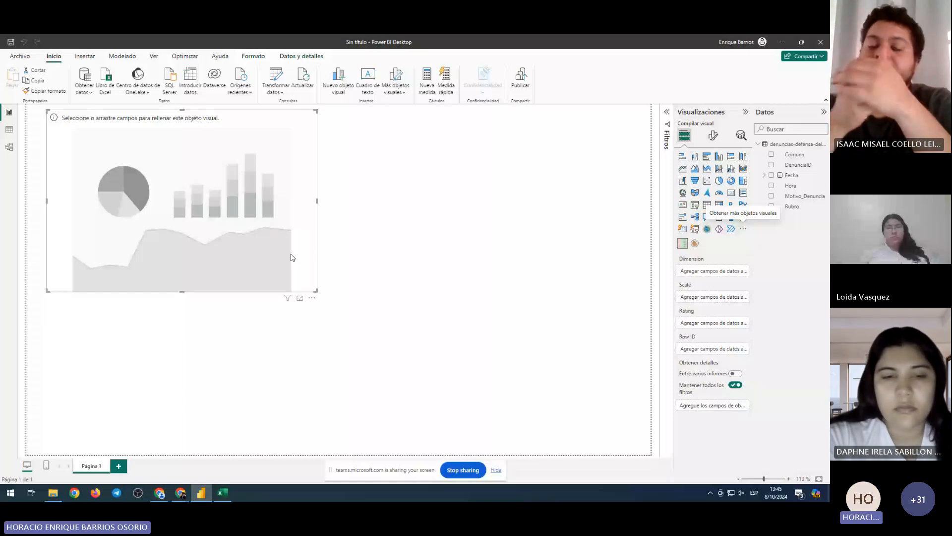
key(Delete)
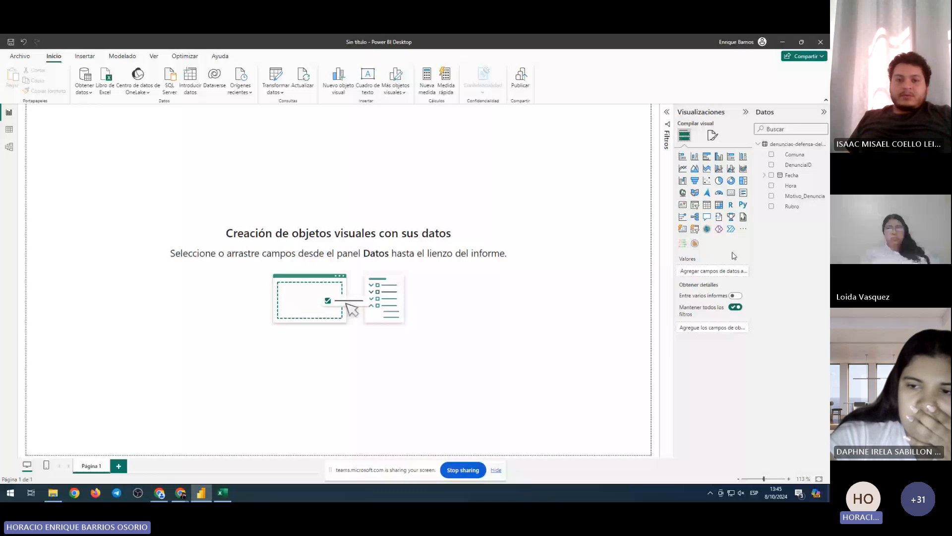
click(771, 154)
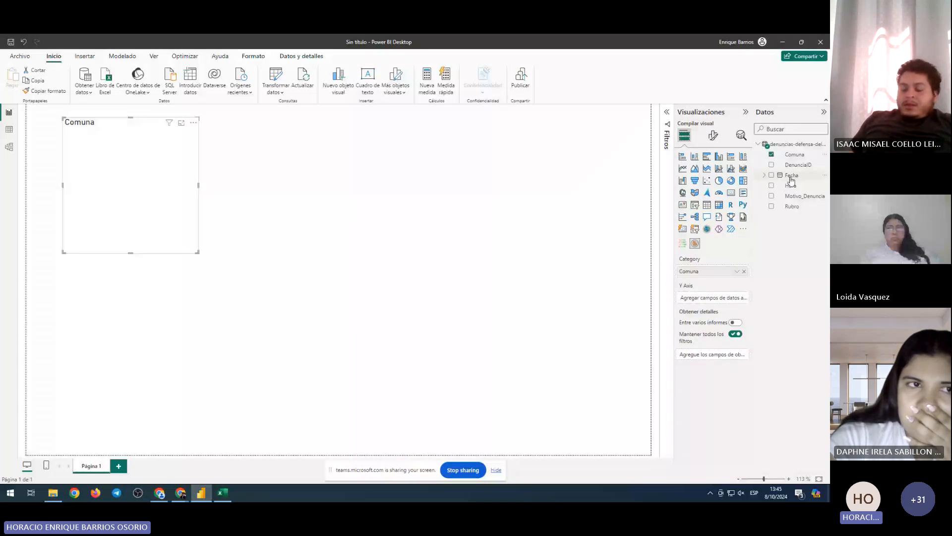
click(745, 272)
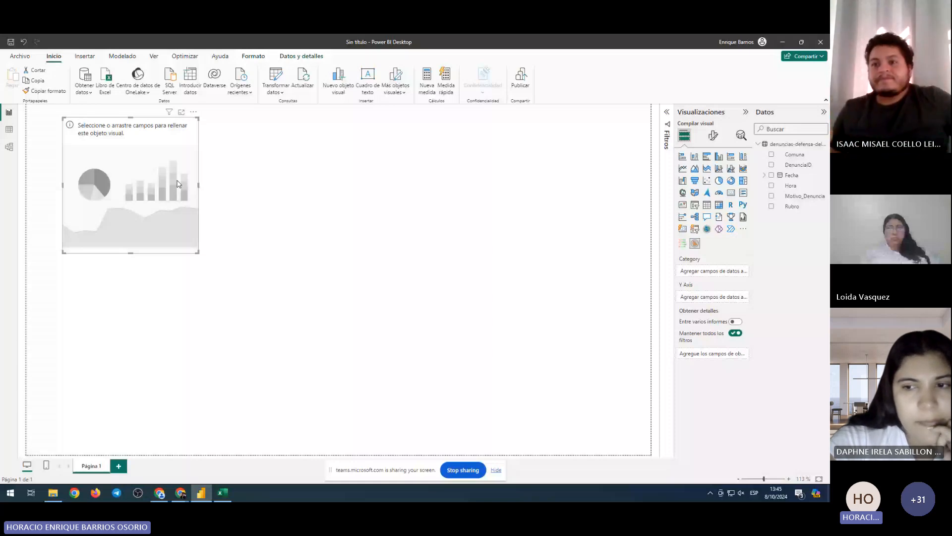
key(Delete)
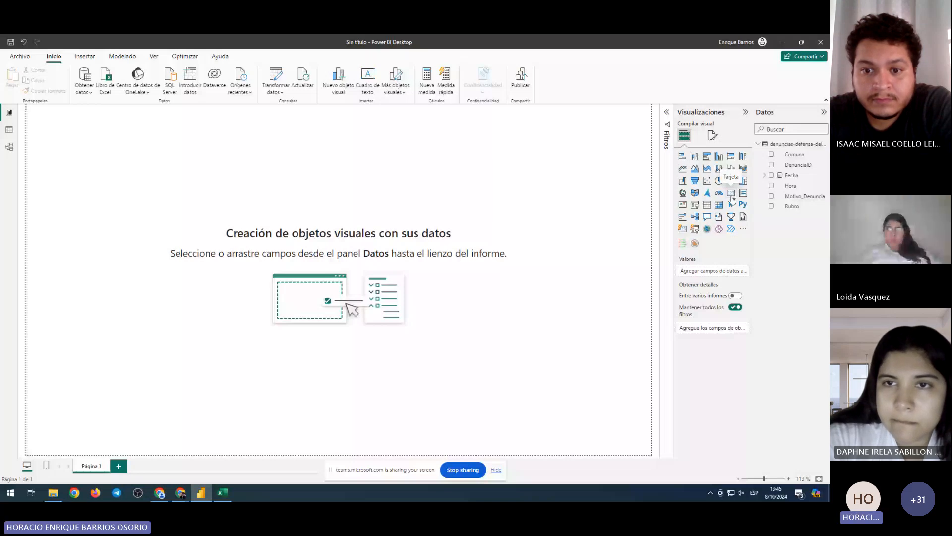
Add a card visual, place it at the page's top-left corner, and view the page at 100%
click(732, 198)
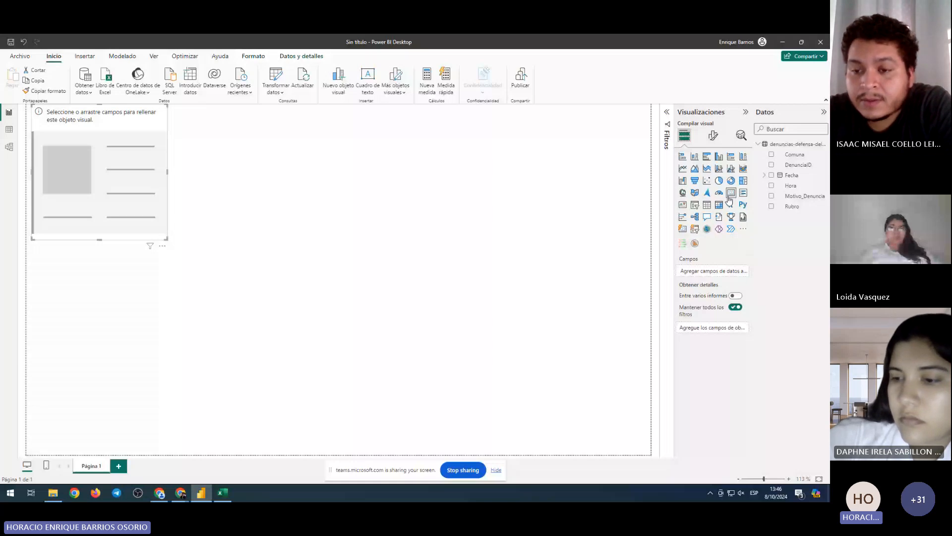
drag(120, 177, 349, 334)
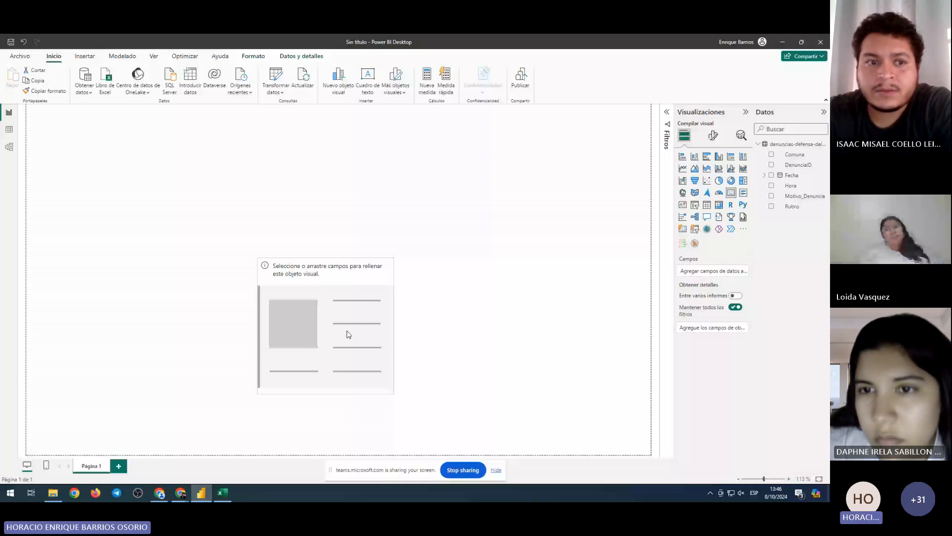
drag(349, 334, 125, 191)
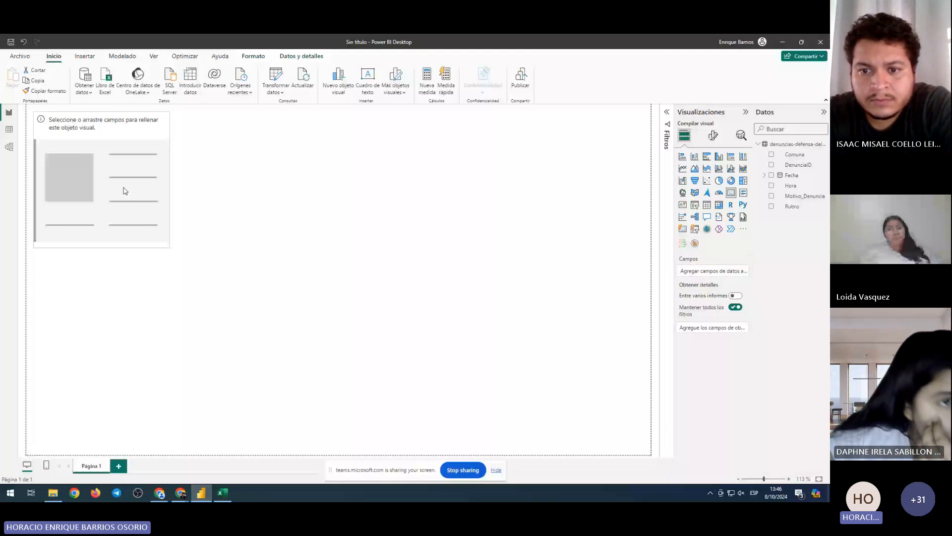
drag(125, 191, 124, 191)
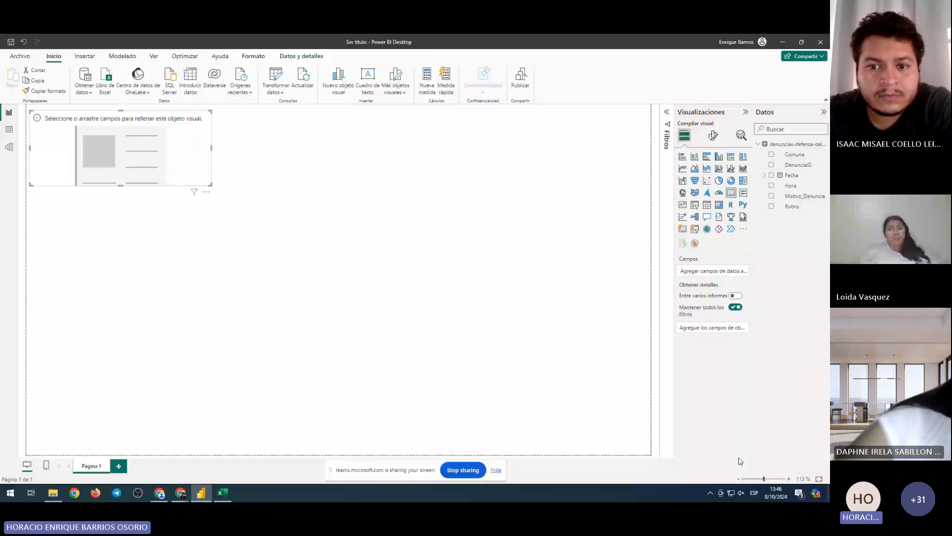
click(738, 479)
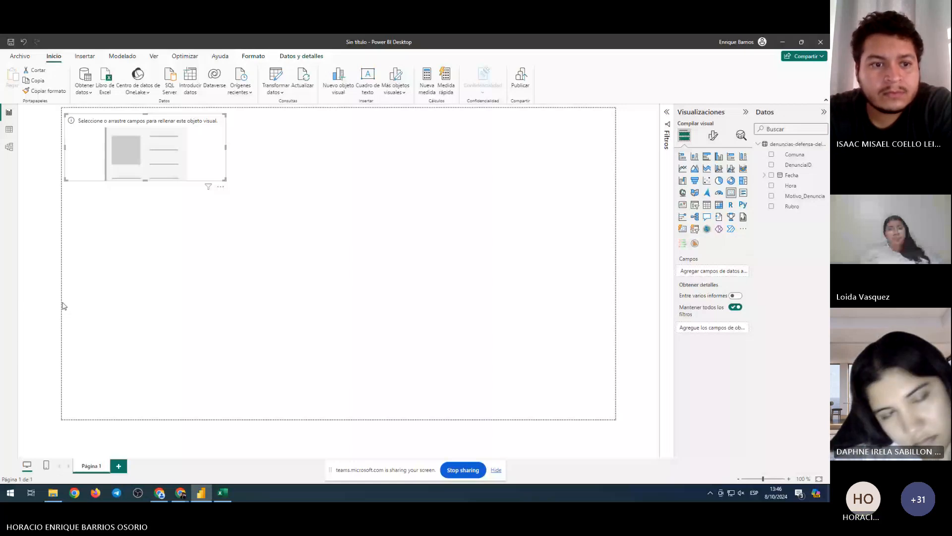
scroll(147, 168, up, 1)
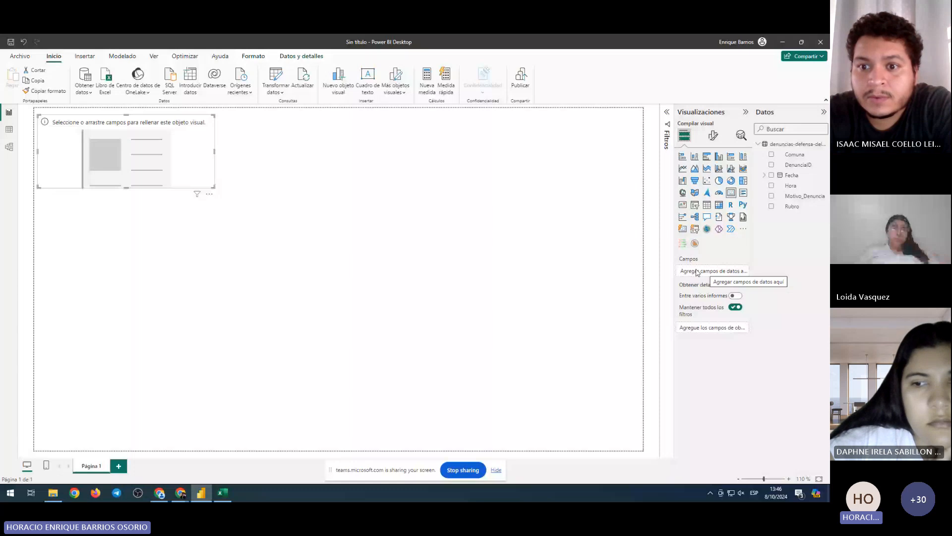
click(571, 224)
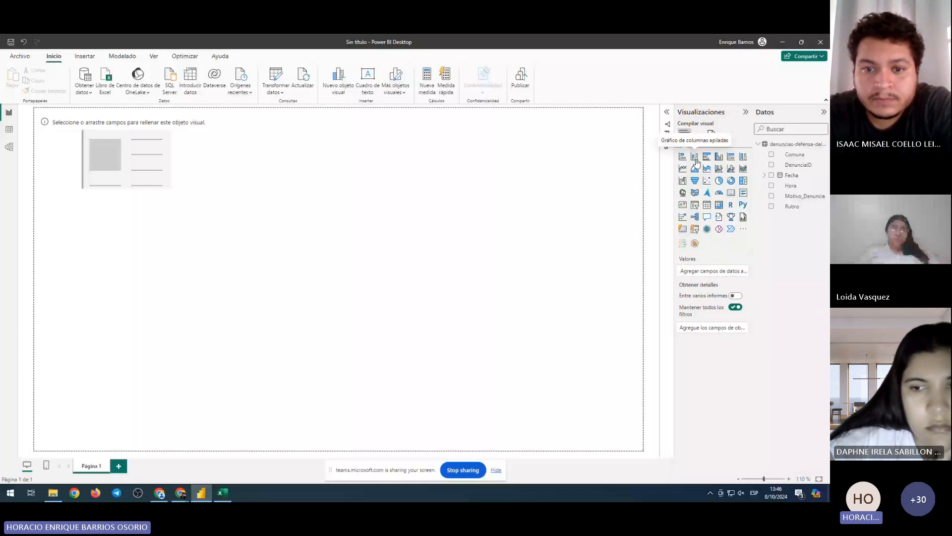
Add an empty column chart below the card, then select the empty card for setup
click(695, 158)
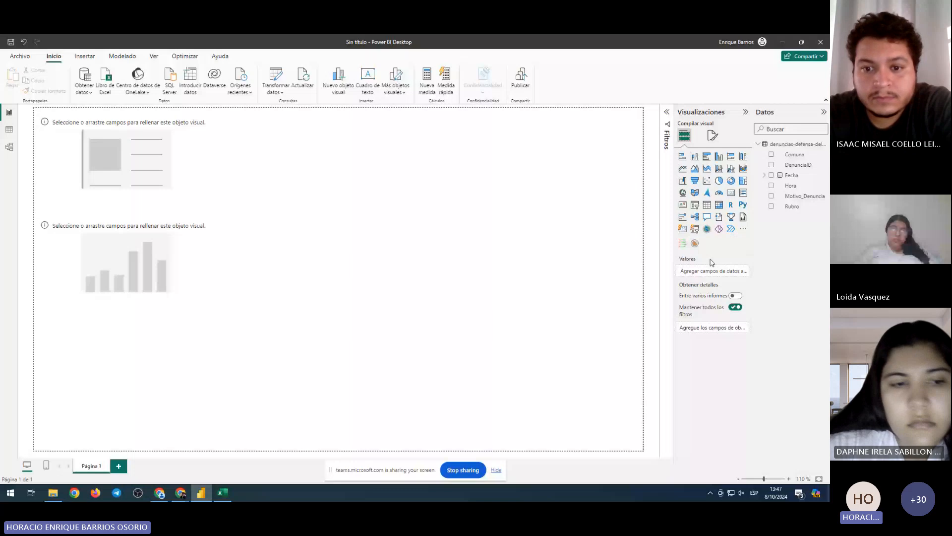
click(114, 256)
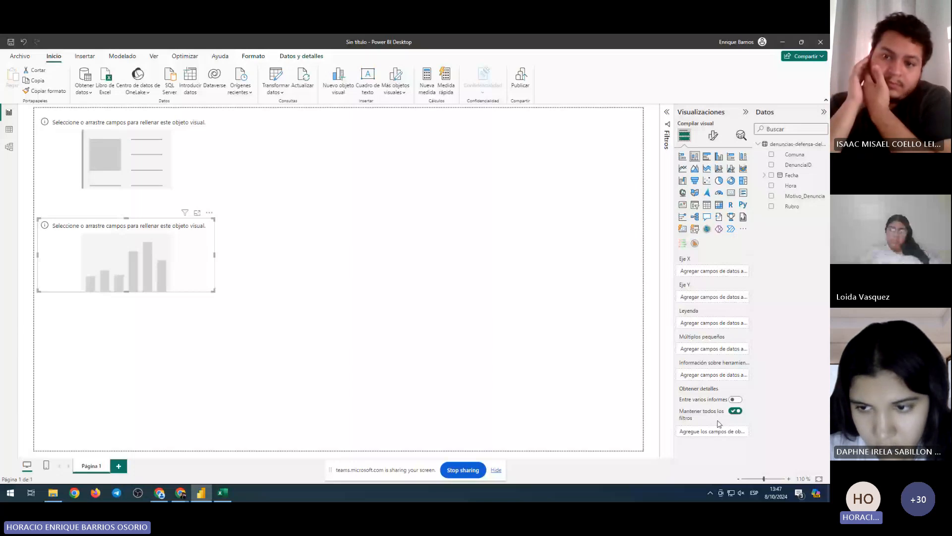
click(127, 155)
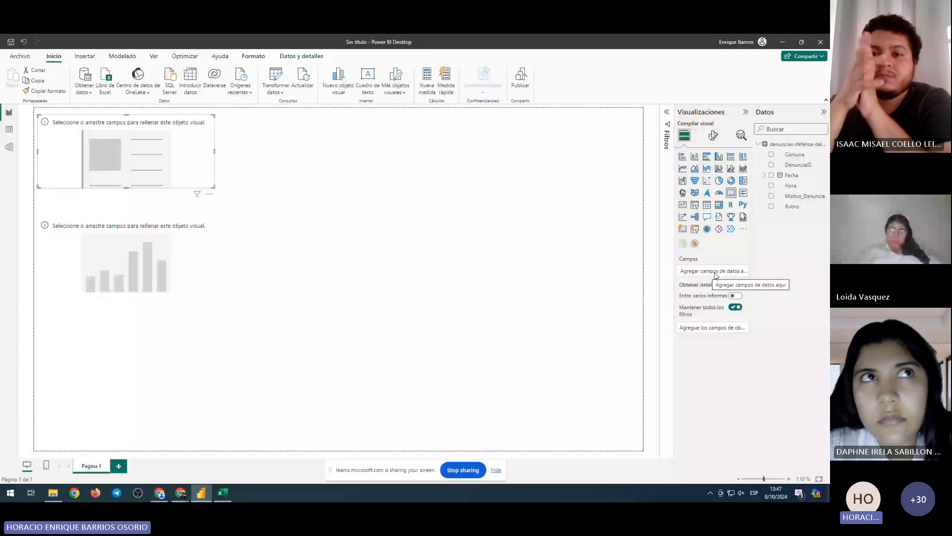
mouse_move(165, 289)
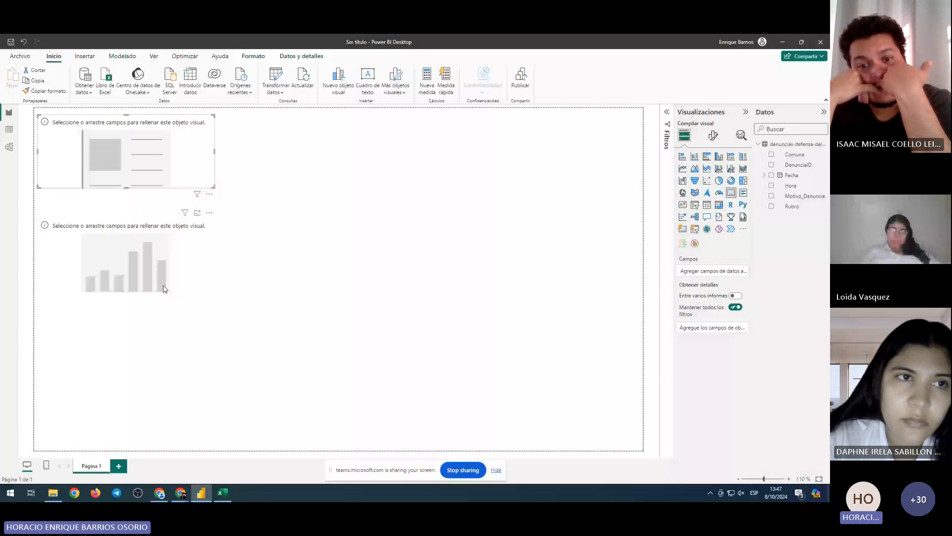
click(165, 289)
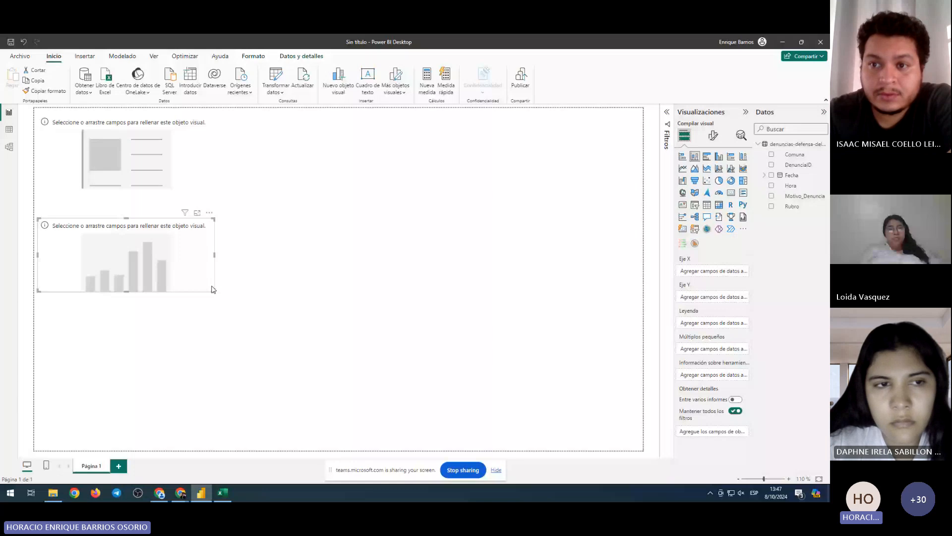
click(168, 161)
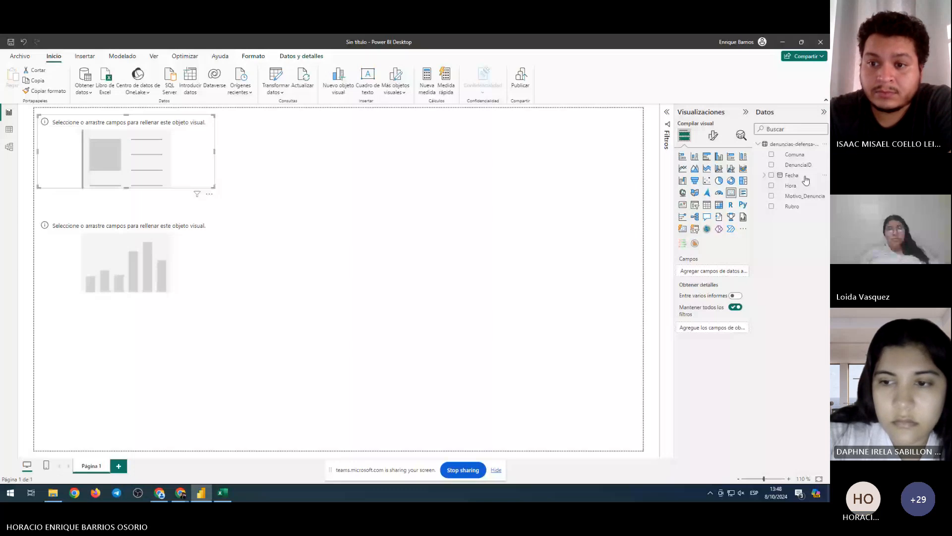
Put DenunciaID into the card's Campos well so it shows 10000, and open its field options
drag(798, 165, 729, 276)
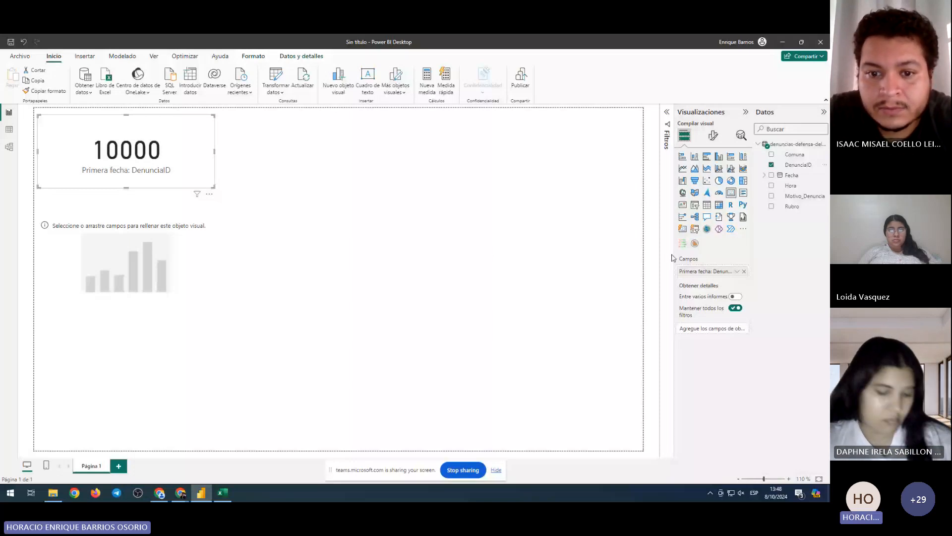
click(745, 271)
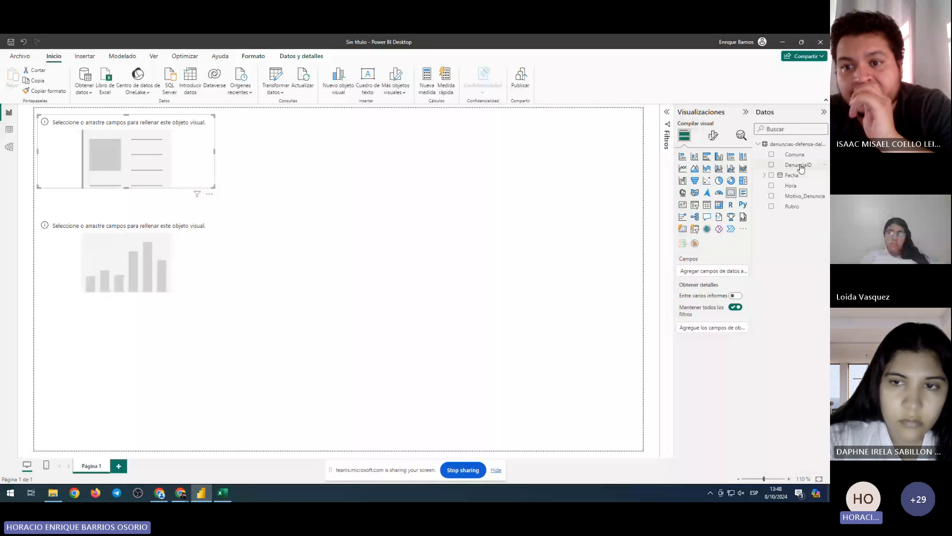
drag(802, 169, 721, 276)
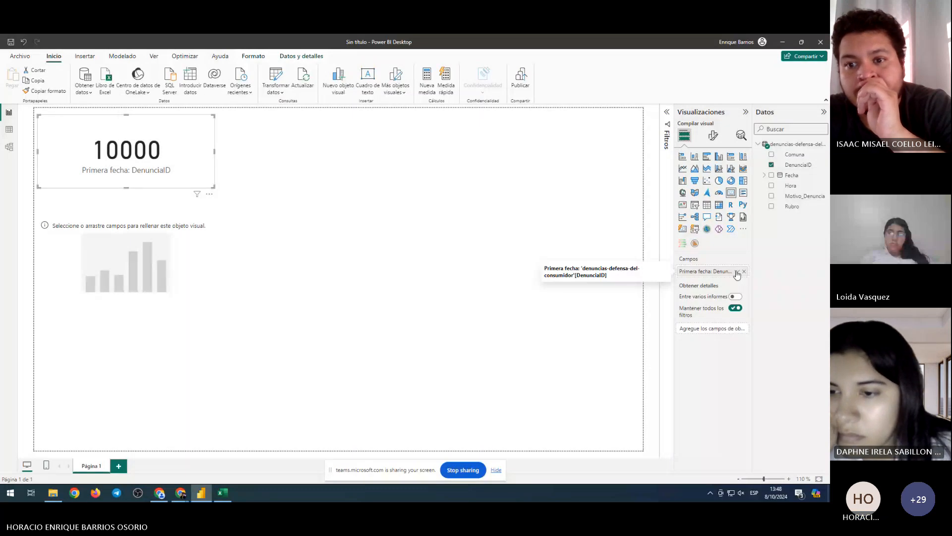
click(737, 272)
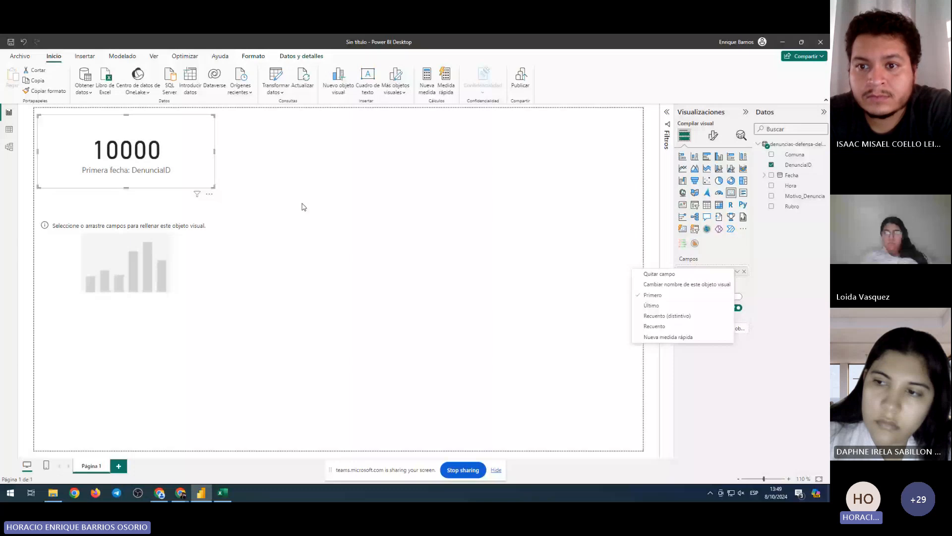
click(694, 276)
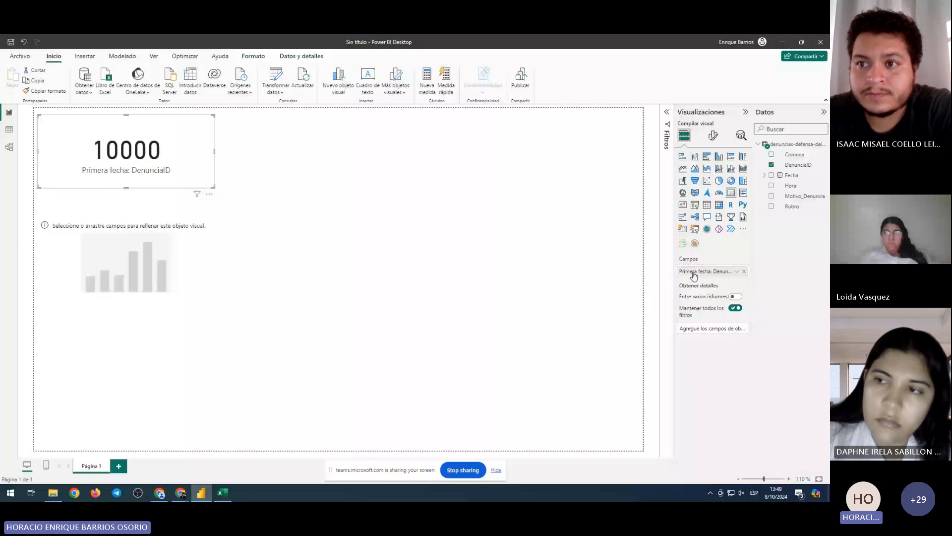
right_click(693, 276)
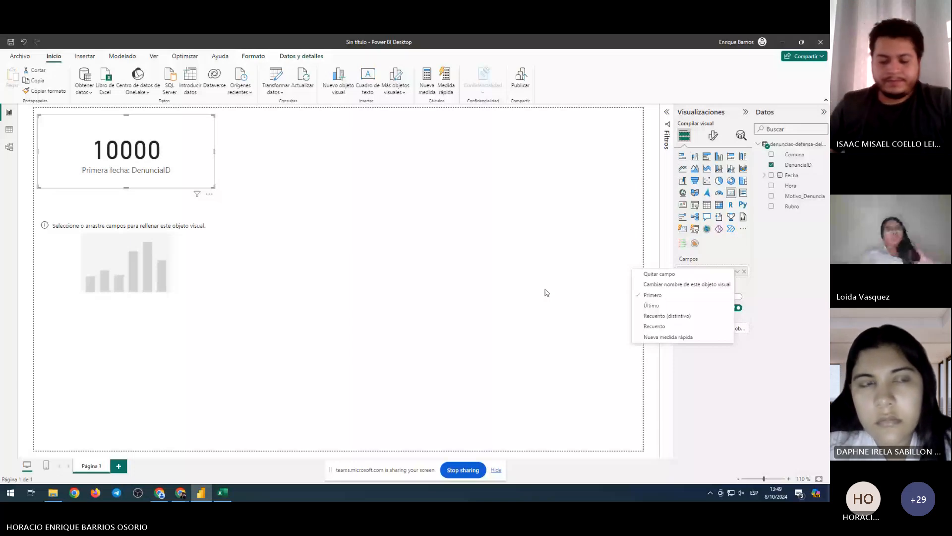
key(Escape)
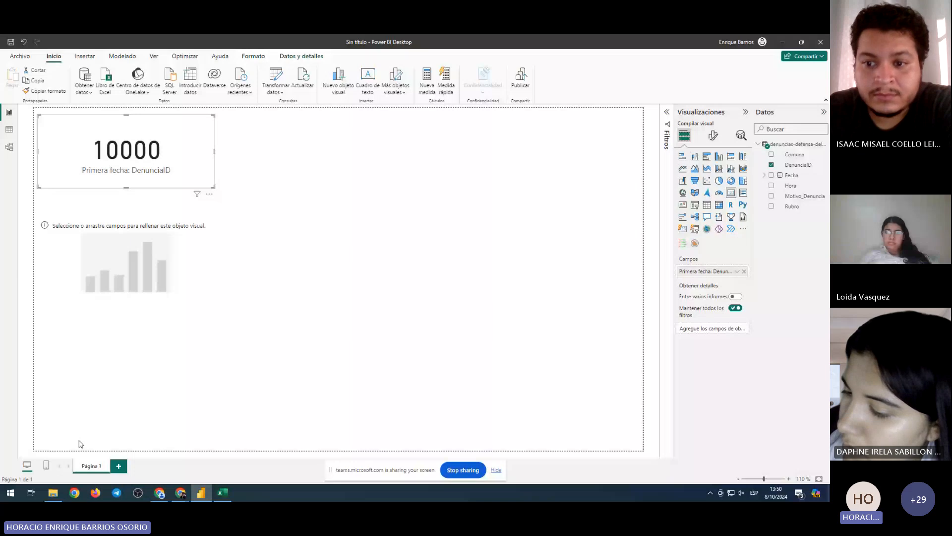
Show Power BI Desktop's About info: version 2.126.927.0 64-bit (febrero de 2024)
click(20, 56)
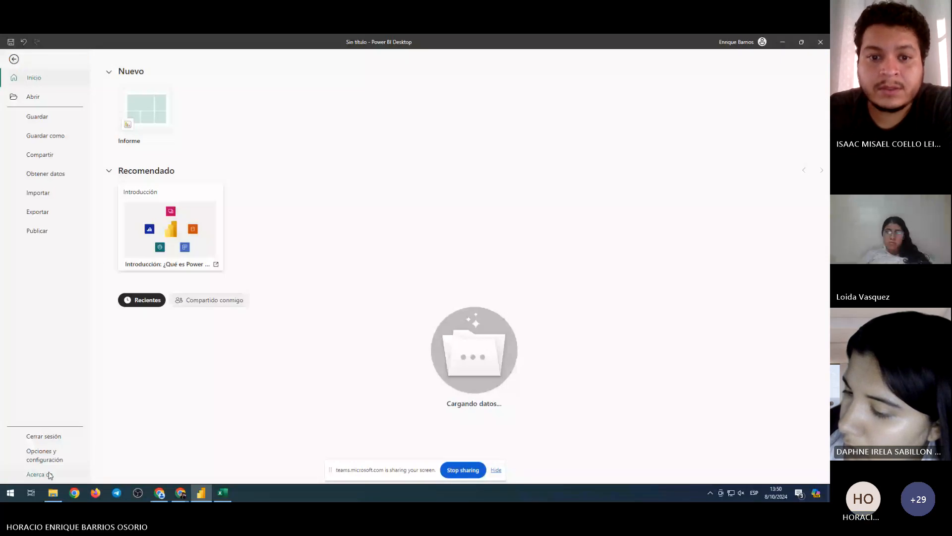
key(Escape)
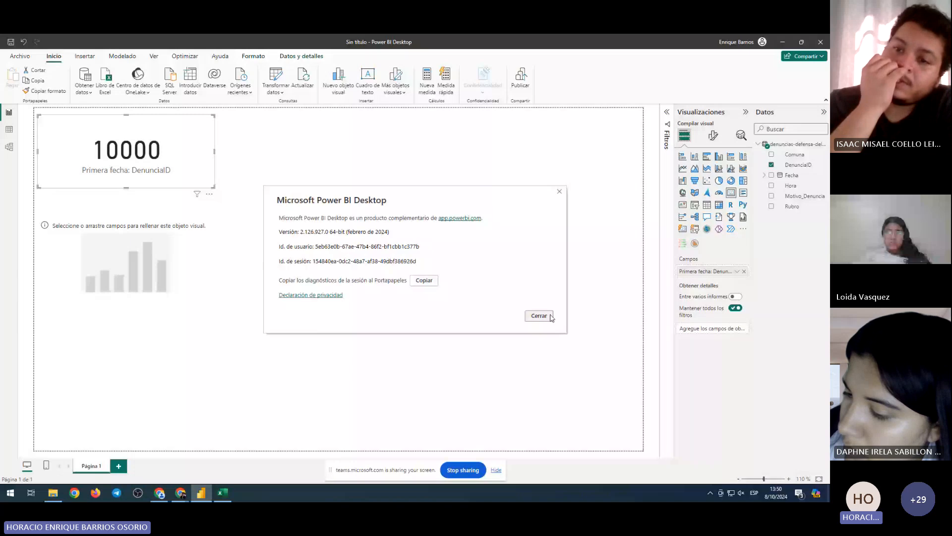
click(550, 318)
click(23, 58)
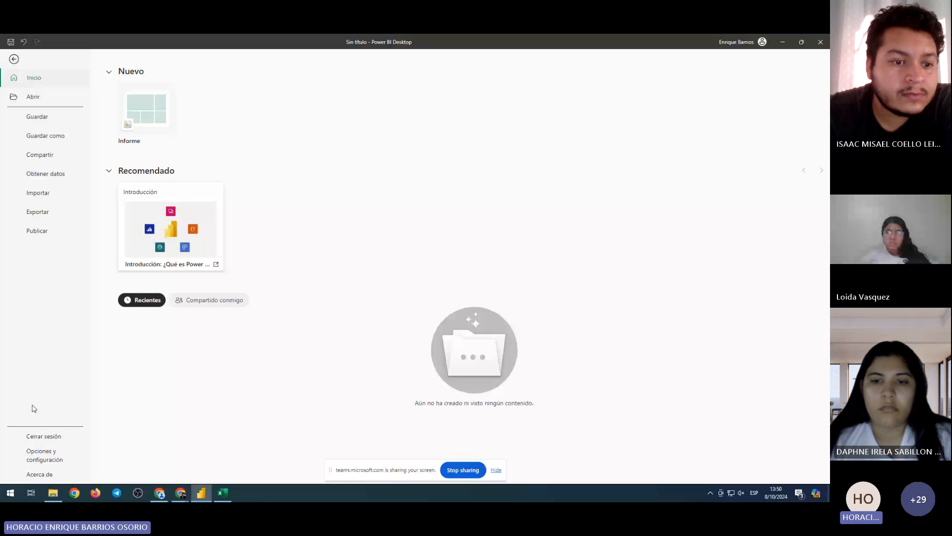
click(39, 474)
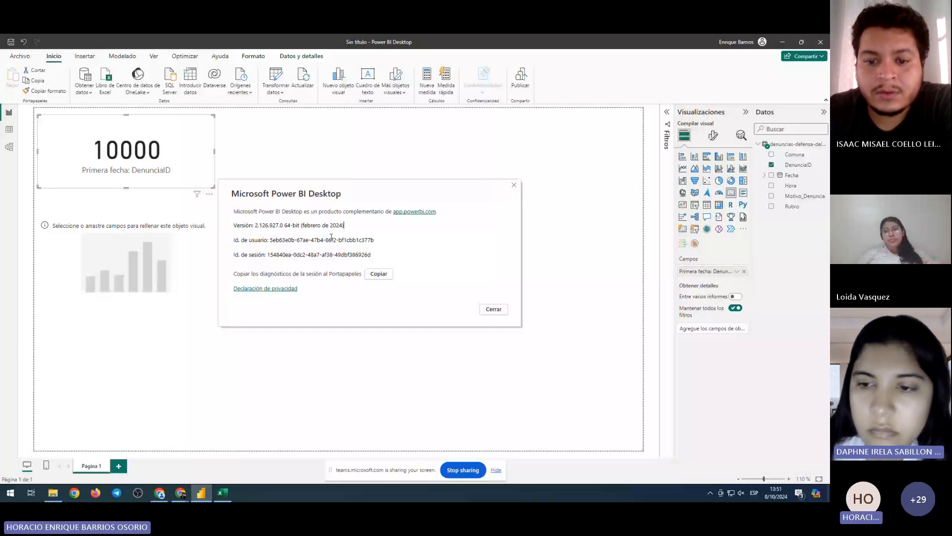
Close the About dialog to return to the report with the 10000 card
click(494, 310)
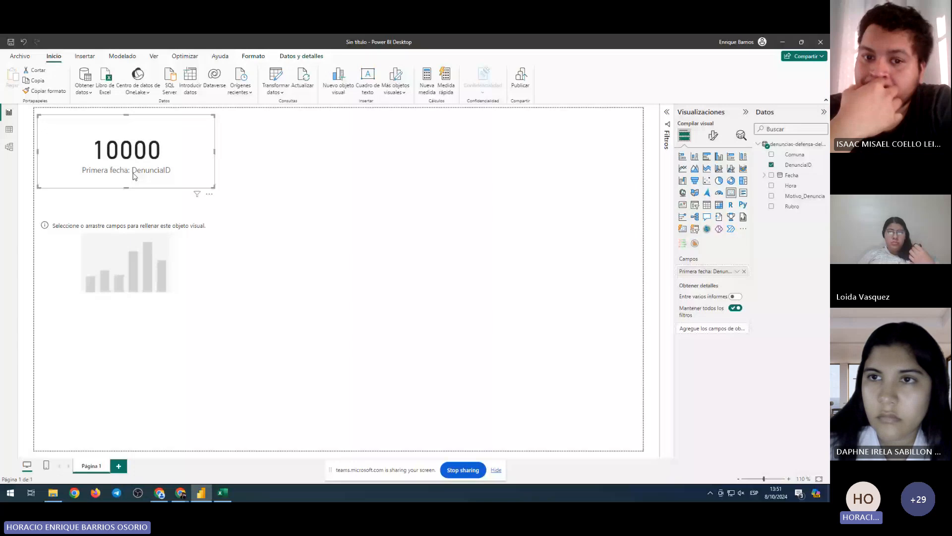
Open the card field's options, then bring up the Windows Start menu
click(737, 272)
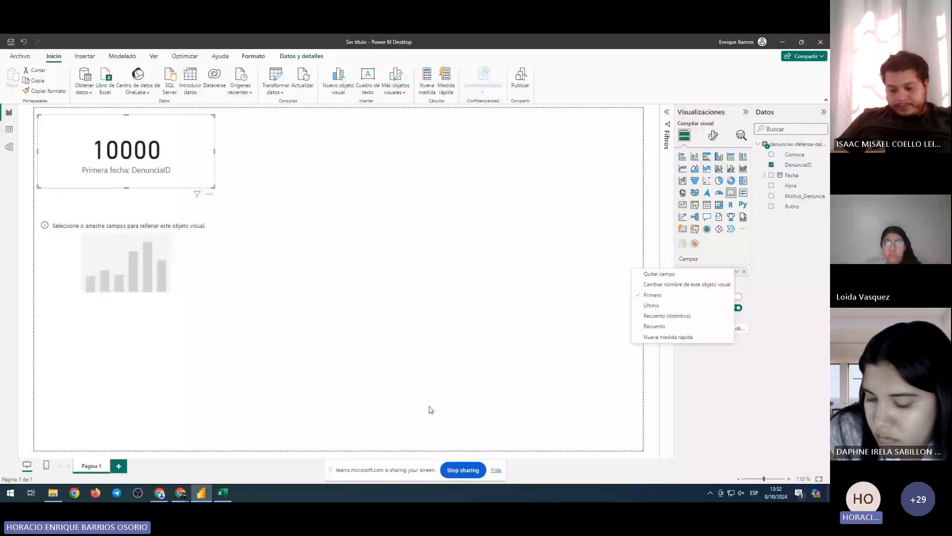
key(super)
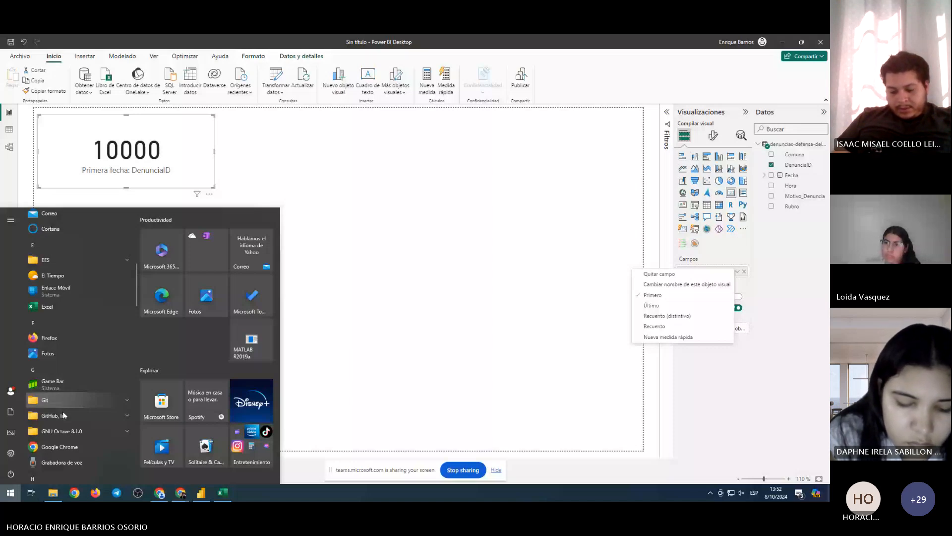
Launch Microsoft Store from the Start menu's app list
scroll(75, 324, down, 5)
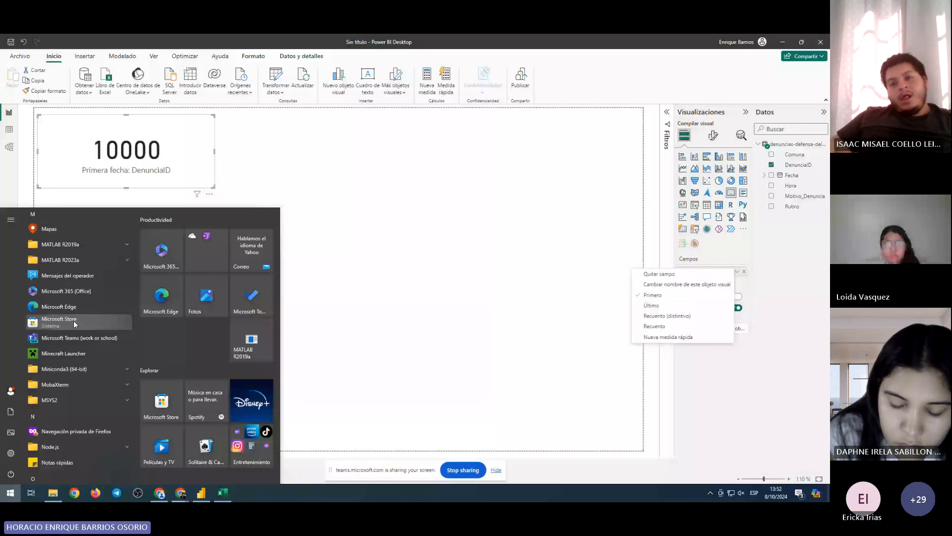
click(58, 322)
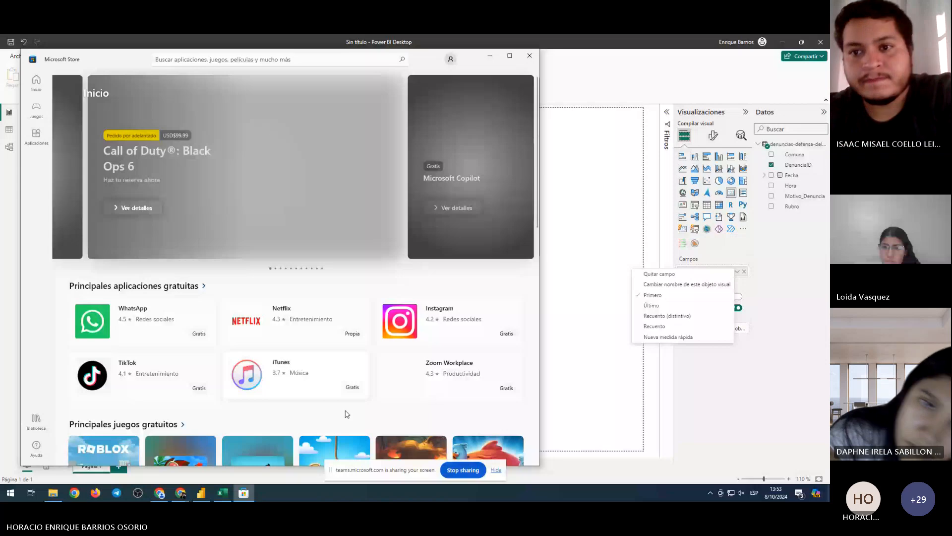
Search Microsoft Store for 'power bi', check that Power BI Desktop is installed, then close the Store
click(218, 58)
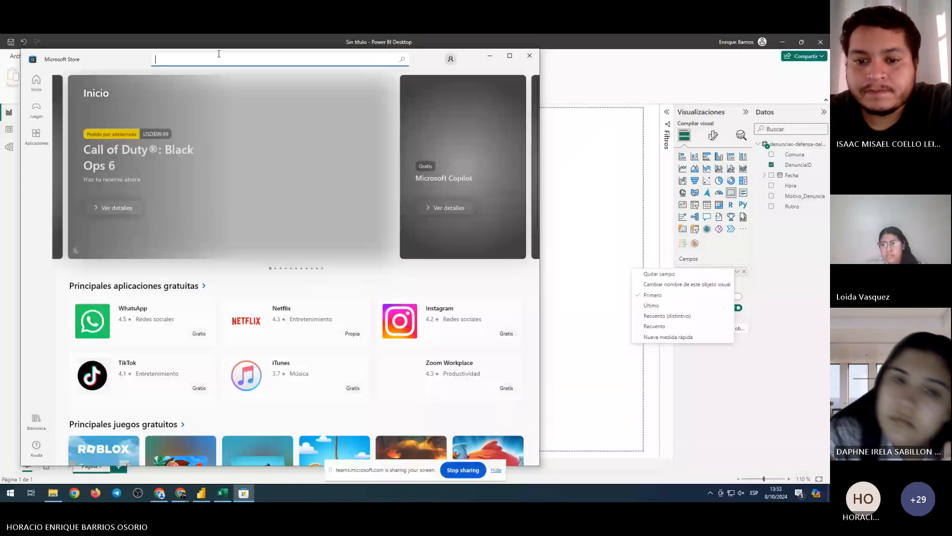
text(power bi)
key(Return)
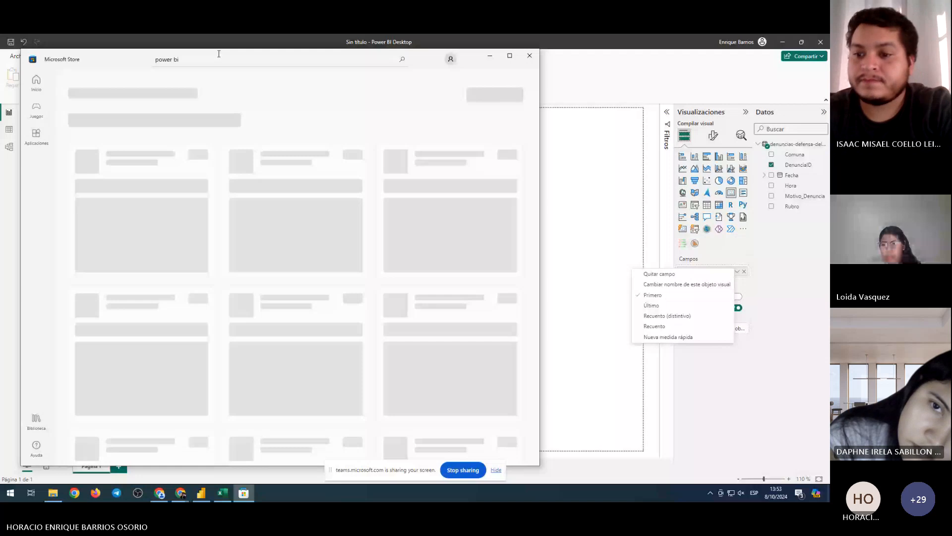
click(422, 157)
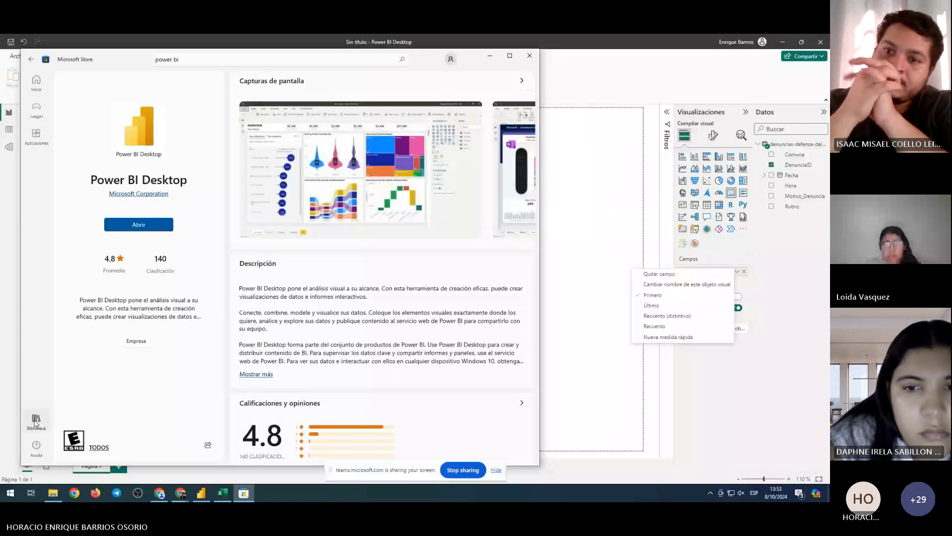
click(531, 57)
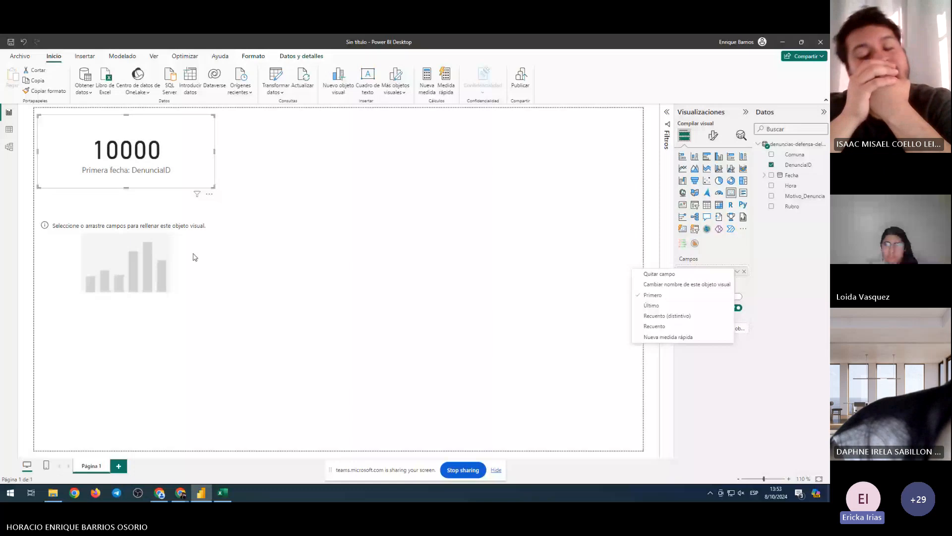
click(19, 56)
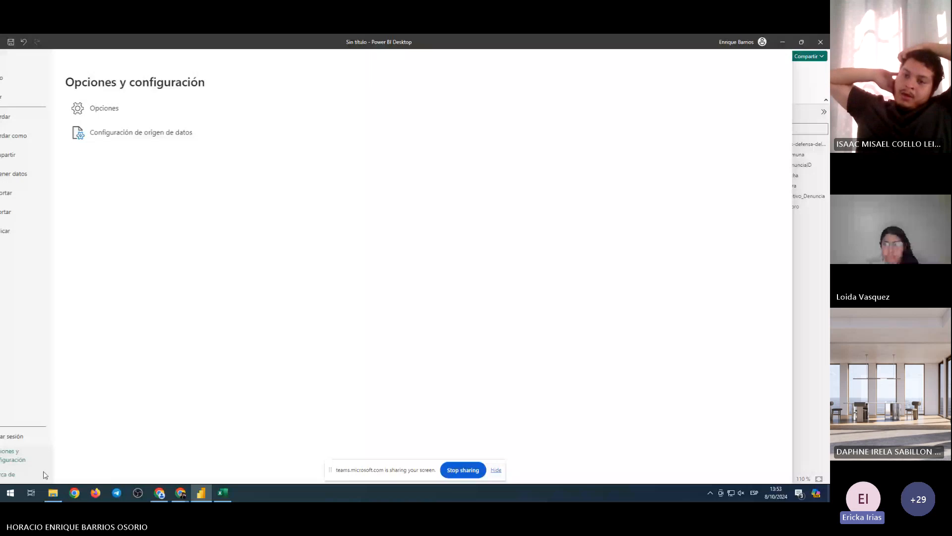
click(44, 474)
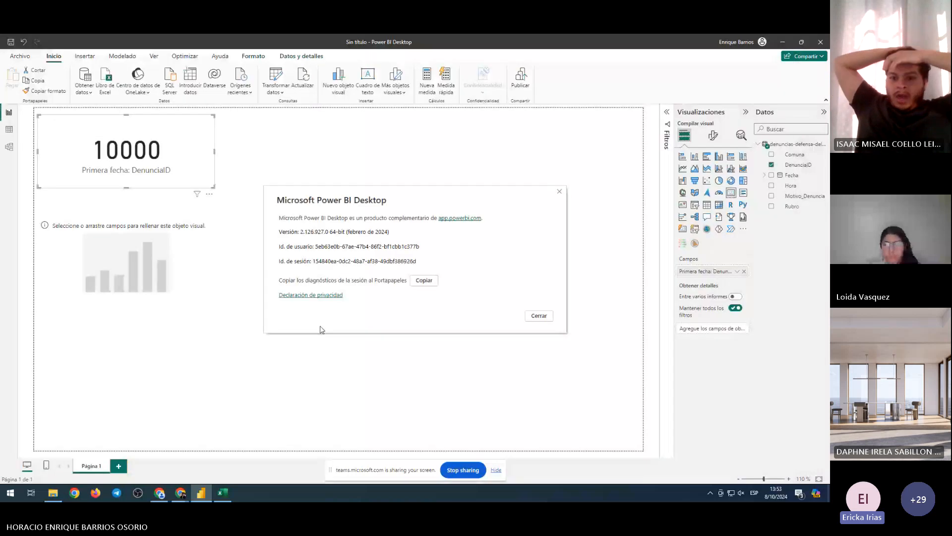
key(Escape)
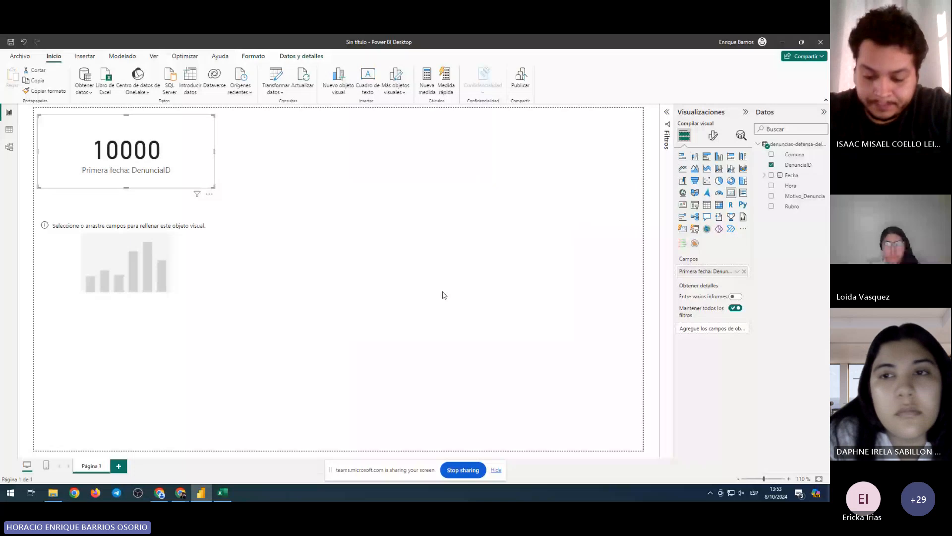
click(443, 294)
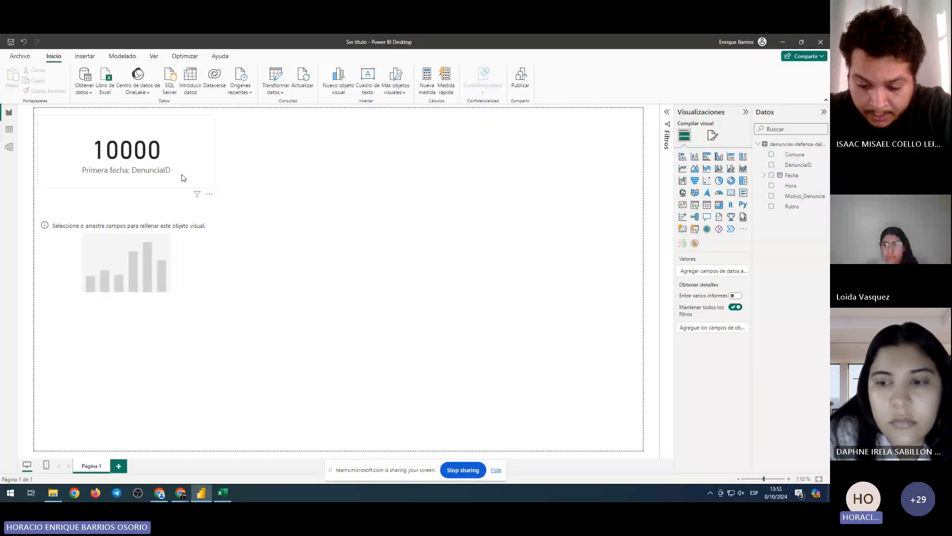
click(183, 178)
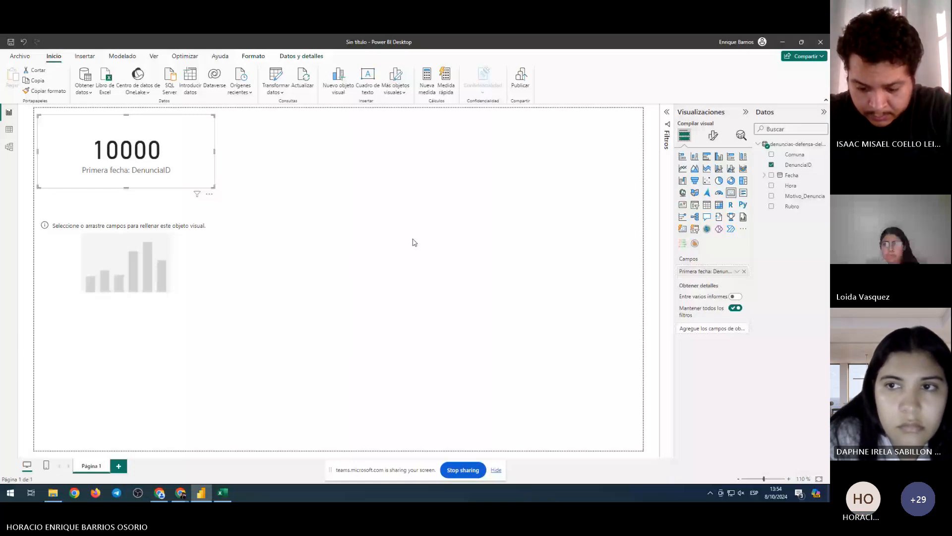
click(285, 126)
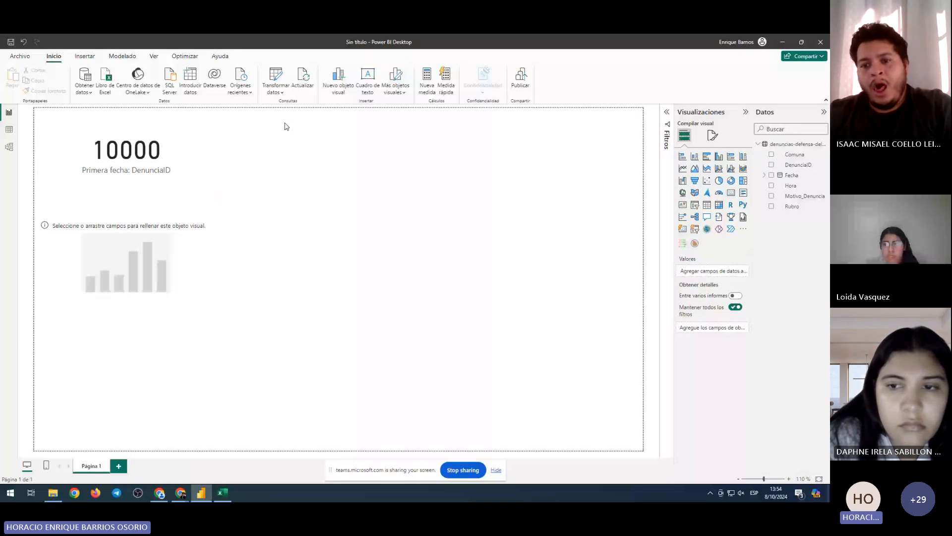
click(191, 148)
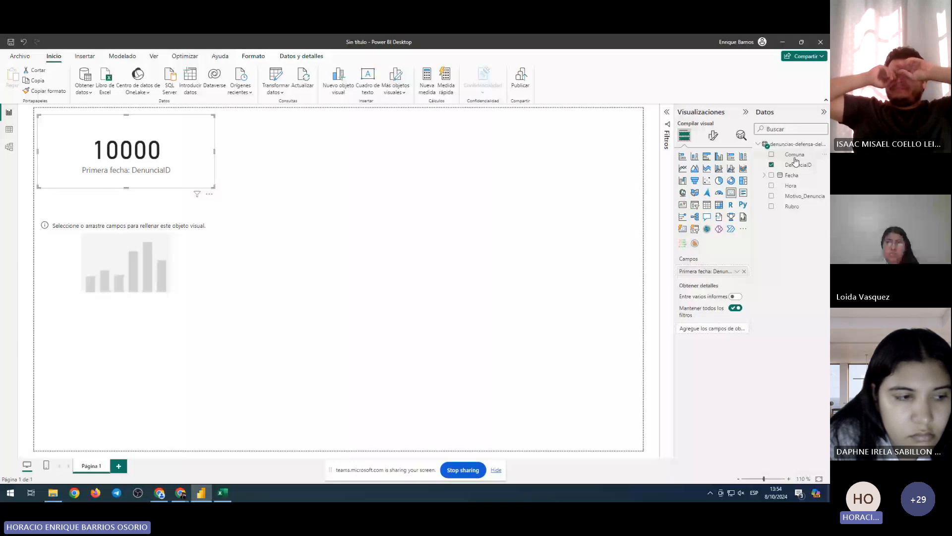
Switch the card's DenunciaID aggregation to Recuento so it reads 33.05 mil, then view the data table
click(737, 272)
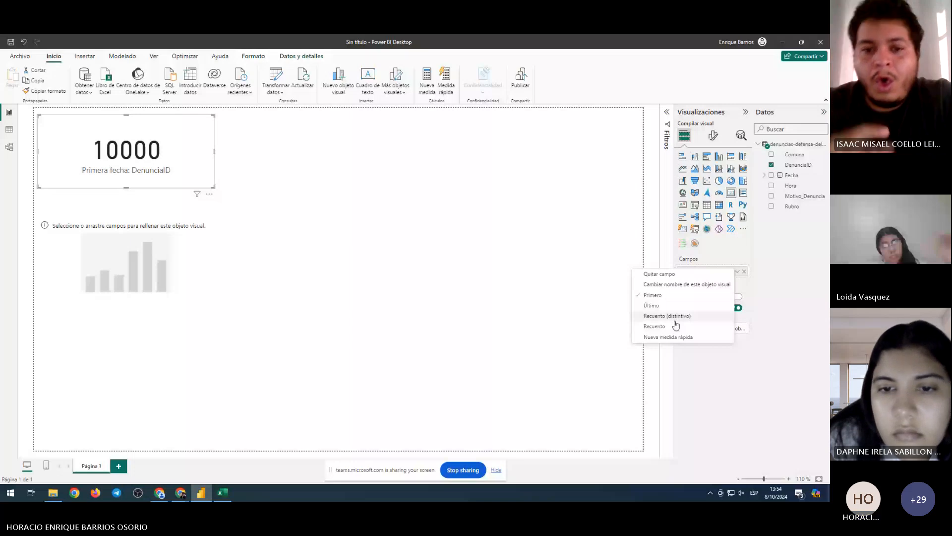
click(675, 326)
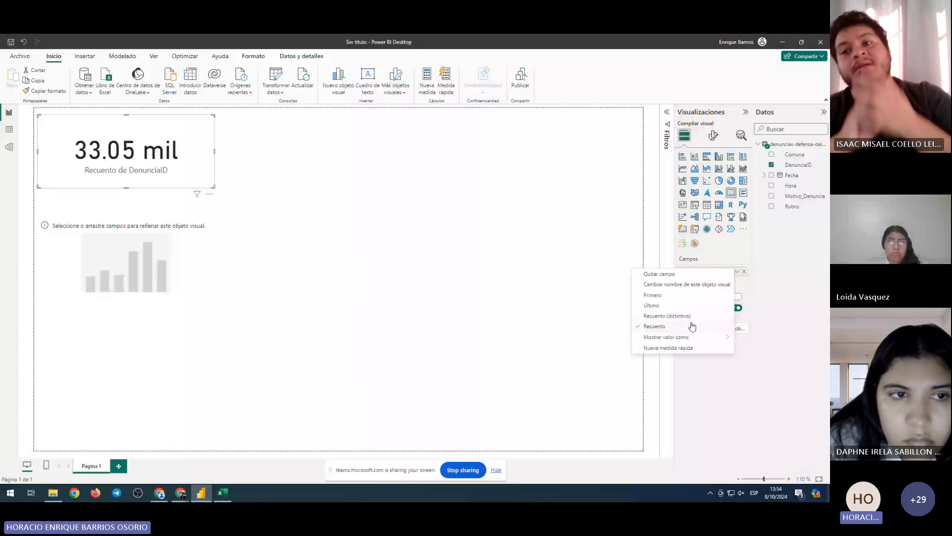
click(692, 326)
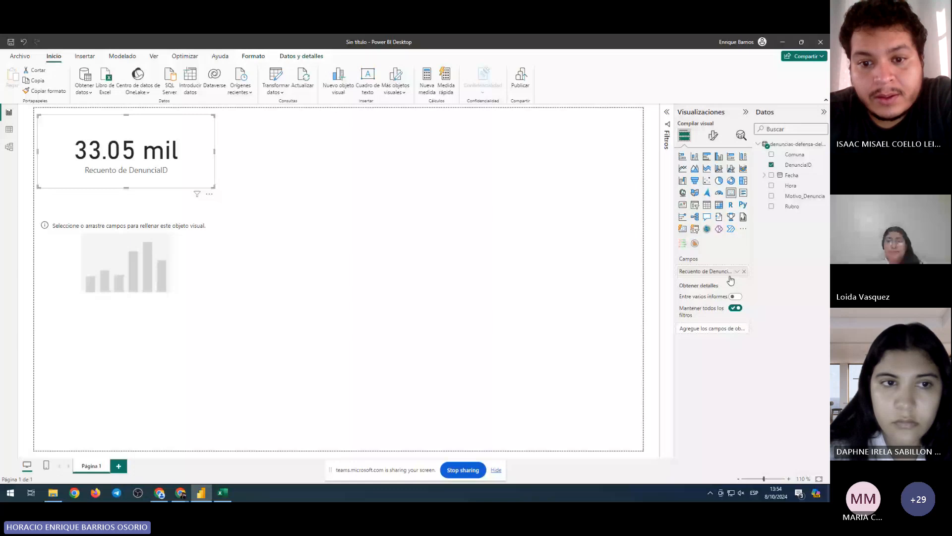
click(737, 271)
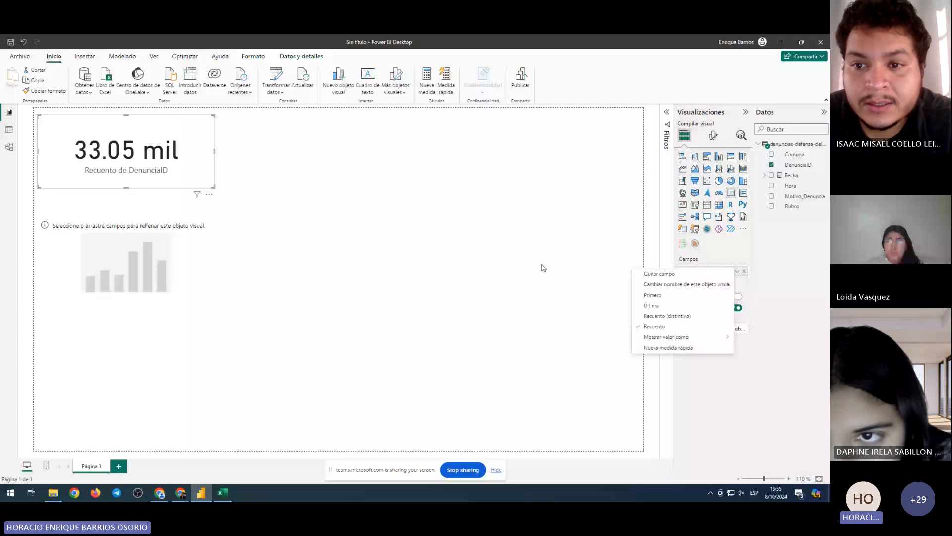
click(9, 131)
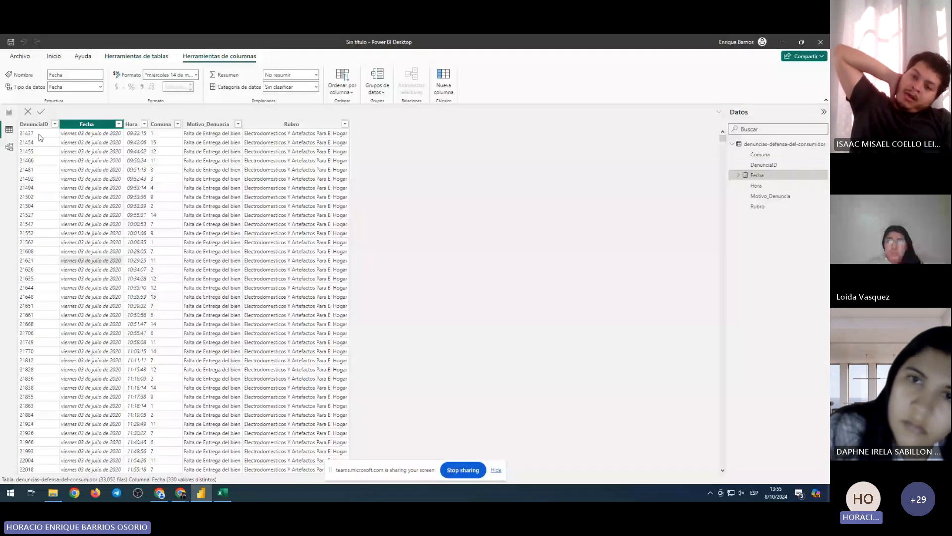
click(34, 123)
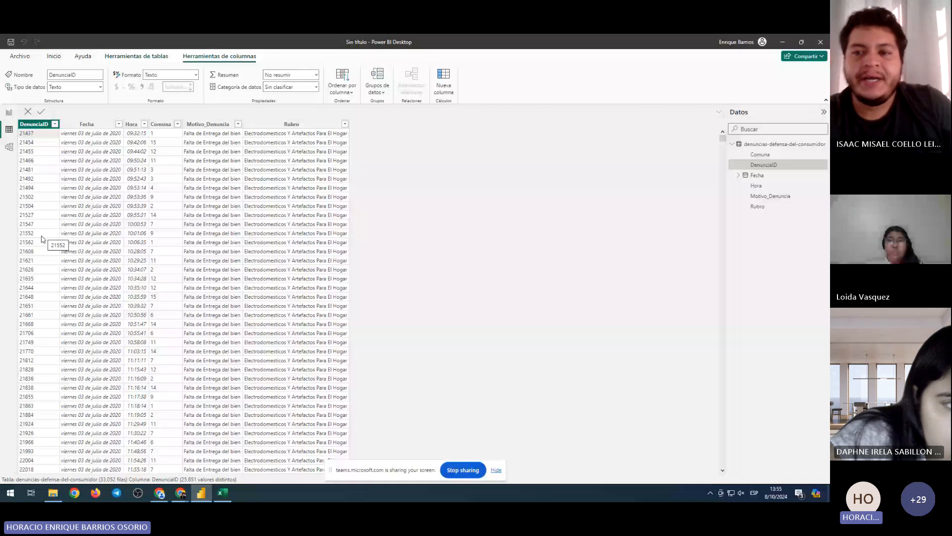
click(9, 112)
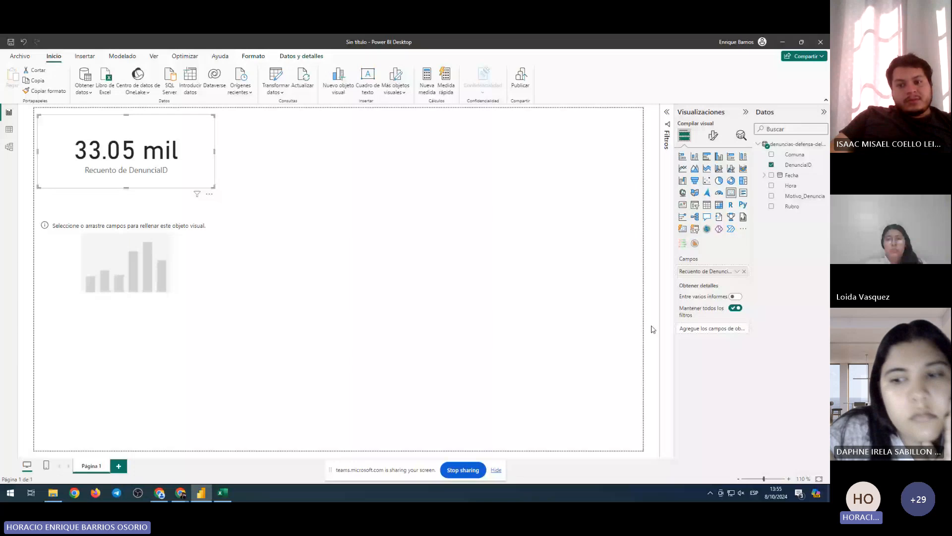
Check the count field's Mostrar valor como options, then switch to the Teams meeting in Chrome
click(737, 271)
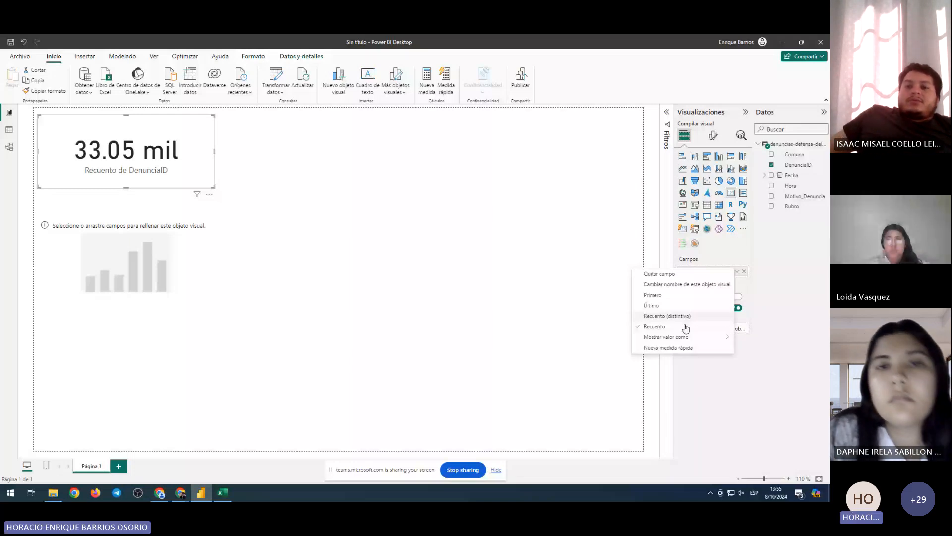
mouse_move(683, 338)
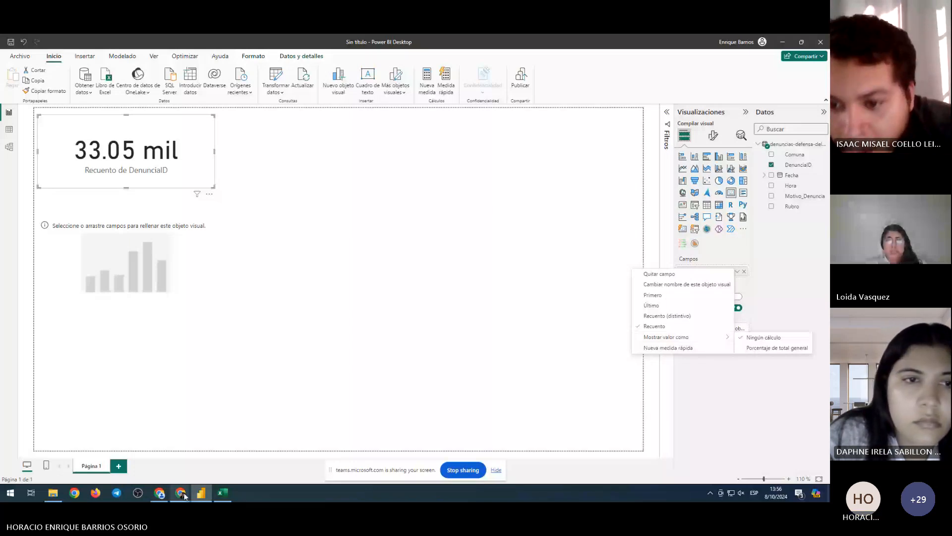
mouse_move(183, 493)
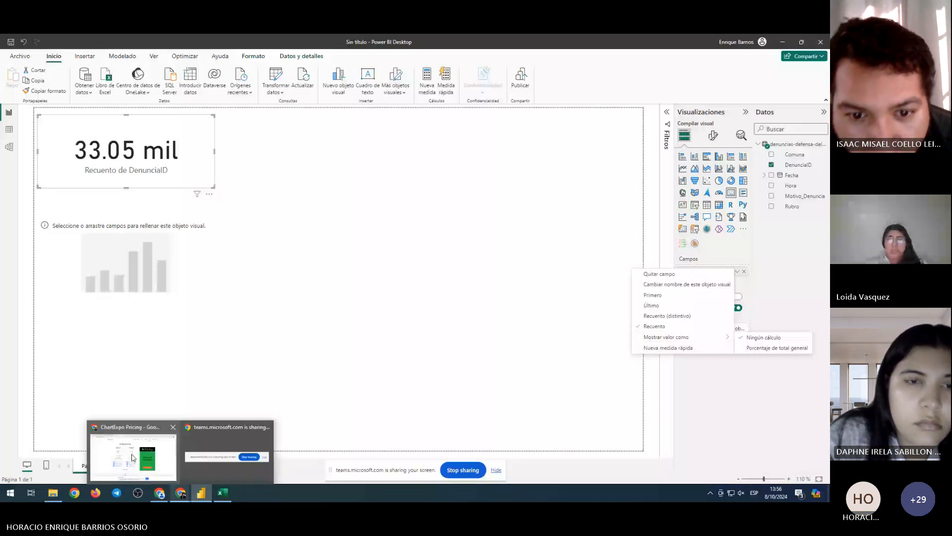
click(133, 457)
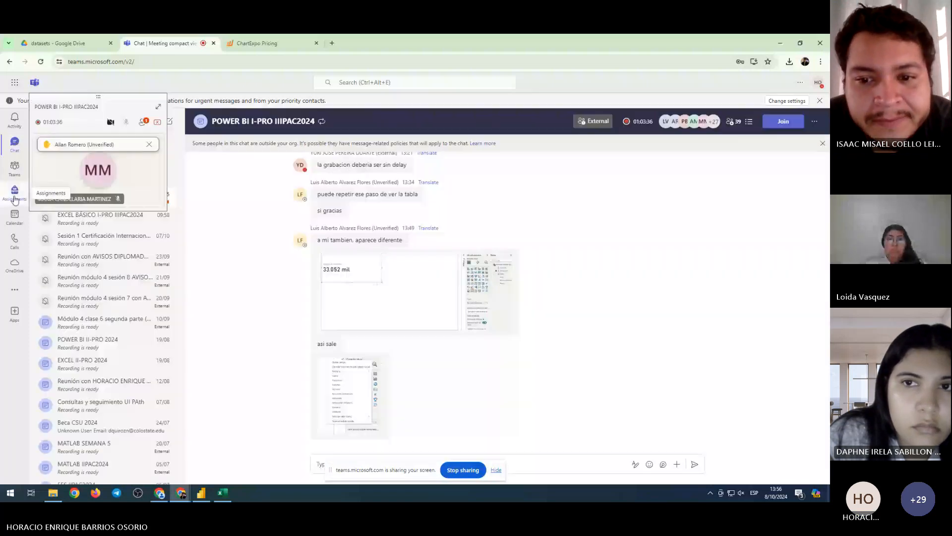
View the participant's aggregation-menu screenshot in the Teams chat, then return to Power BI Desktop
click(15, 144)
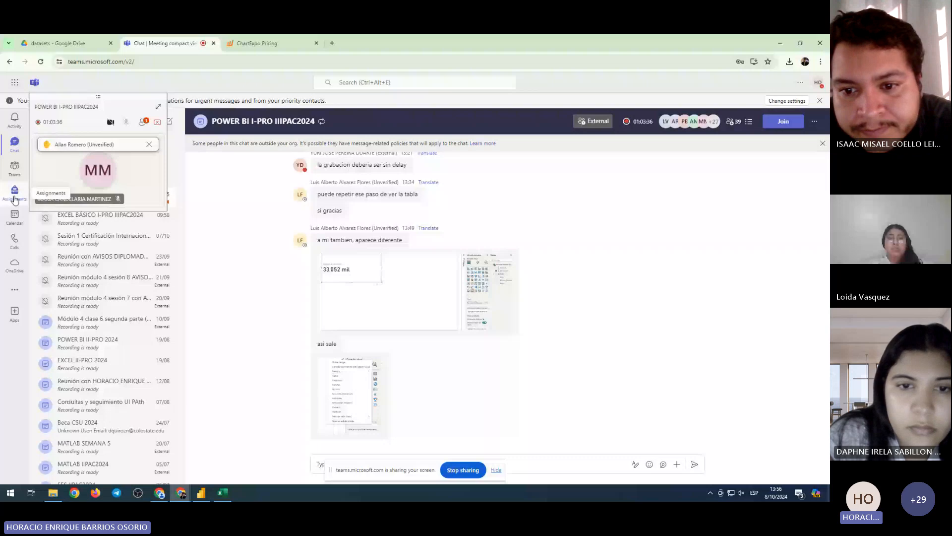
click(350, 395)
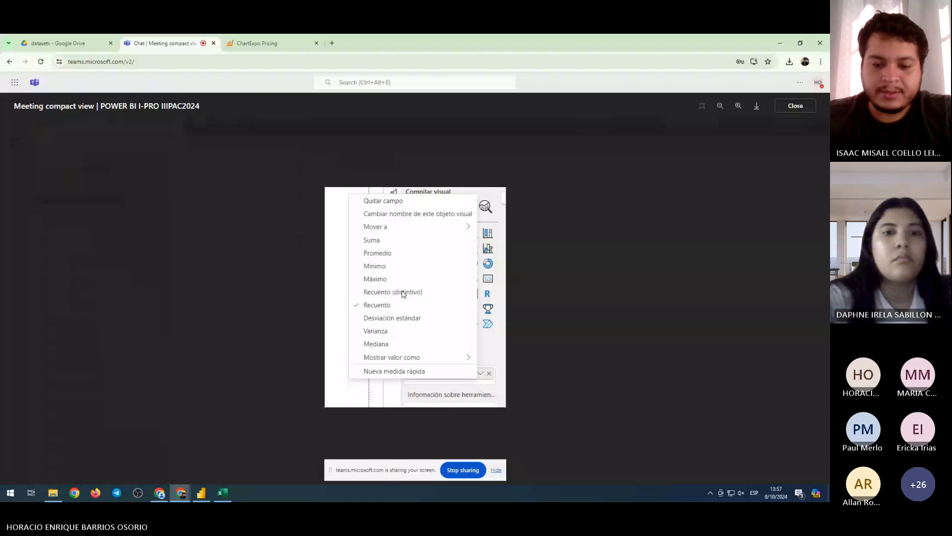
key(Escape)
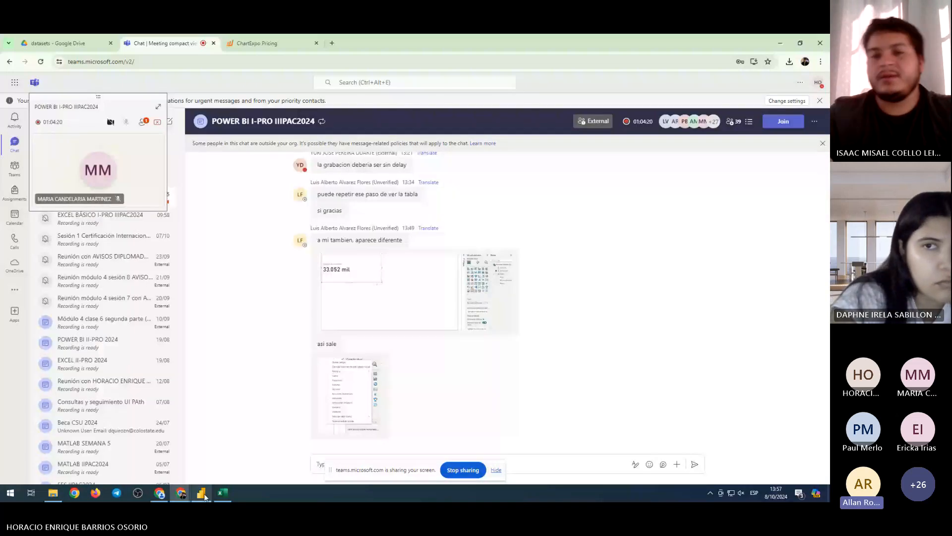
click(204, 494)
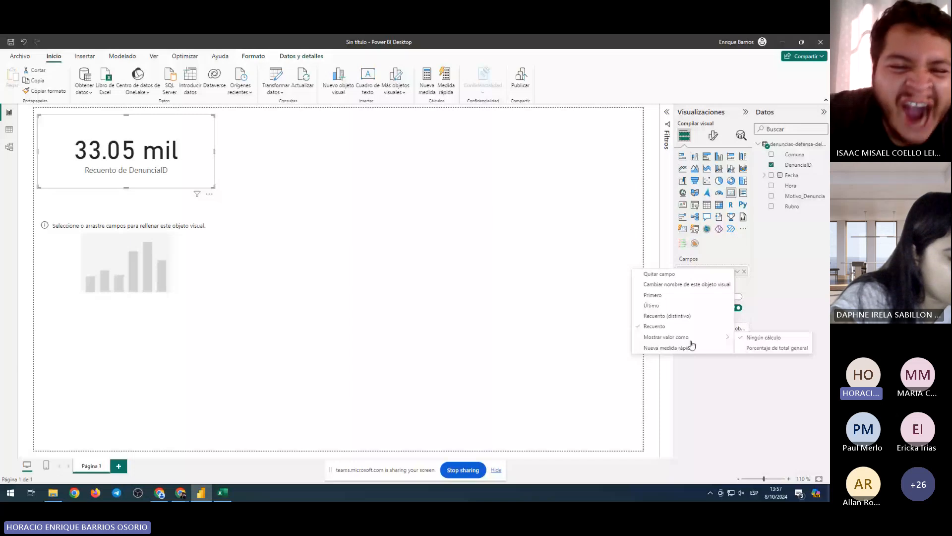
Try the Recuento (distintivo) and Primero aggregations on DenunciaID, checking the table and Teams meanwhile
click(667, 315)
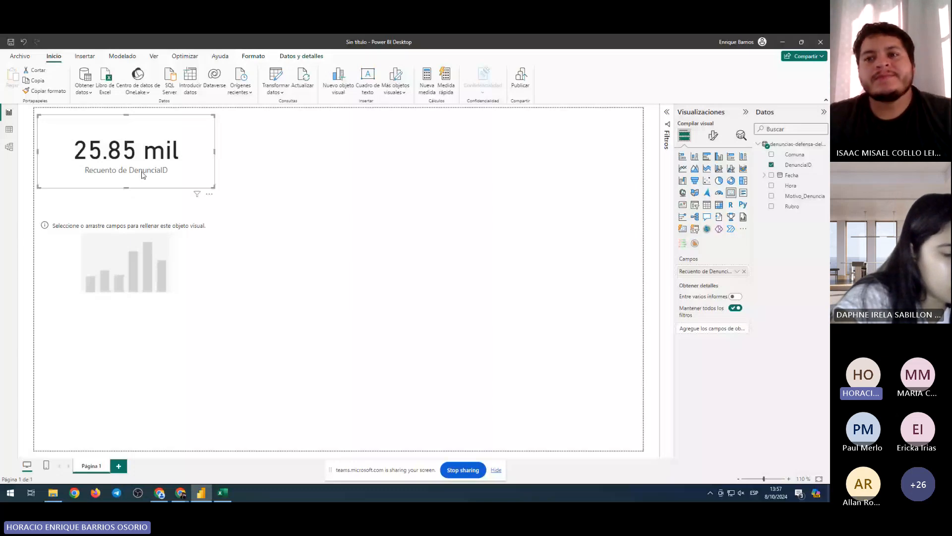
click(9, 129)
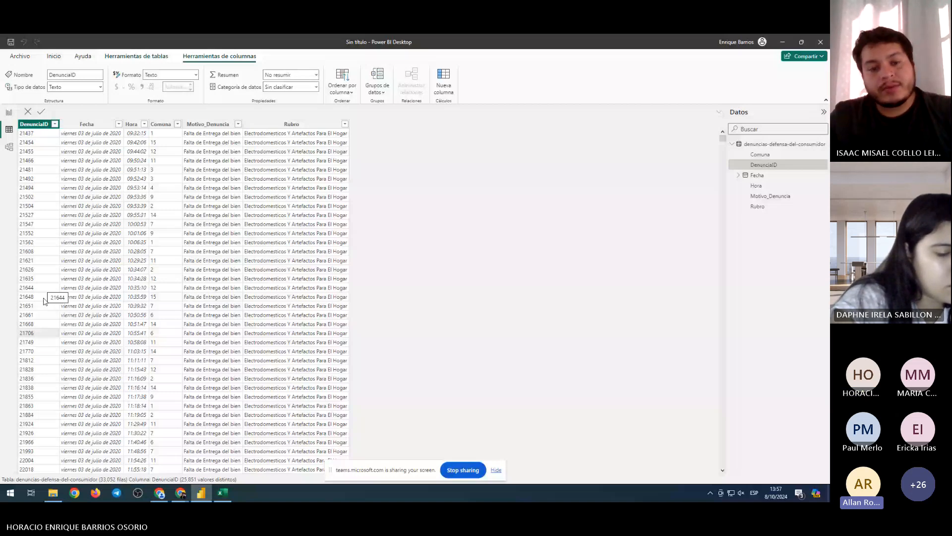
click(9, 112)
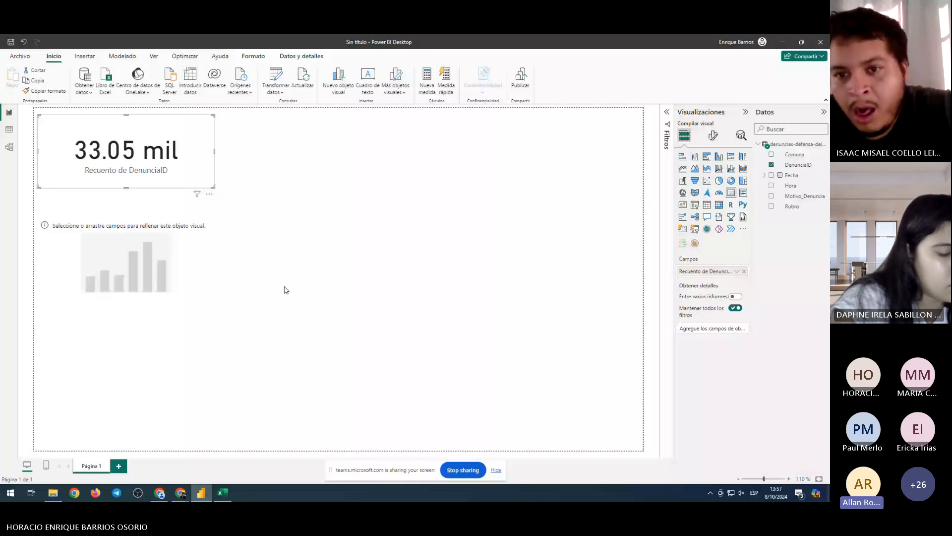
click(737, 271)
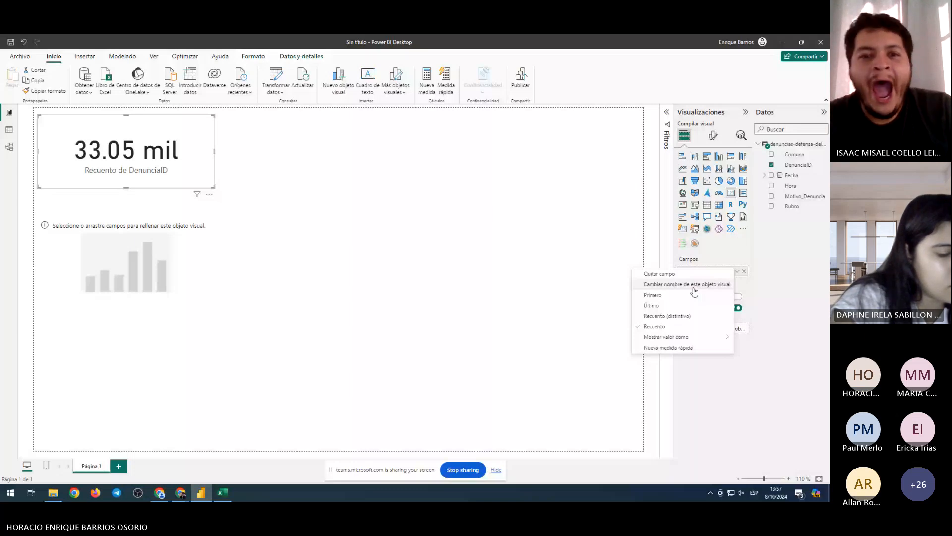
click(694, 295)
mouse_move(175, 489)
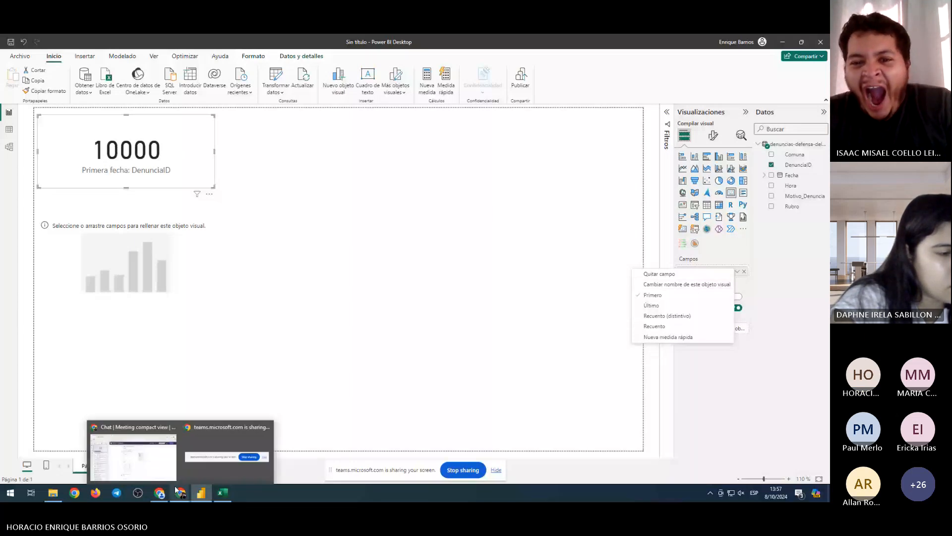
click(144, 454)
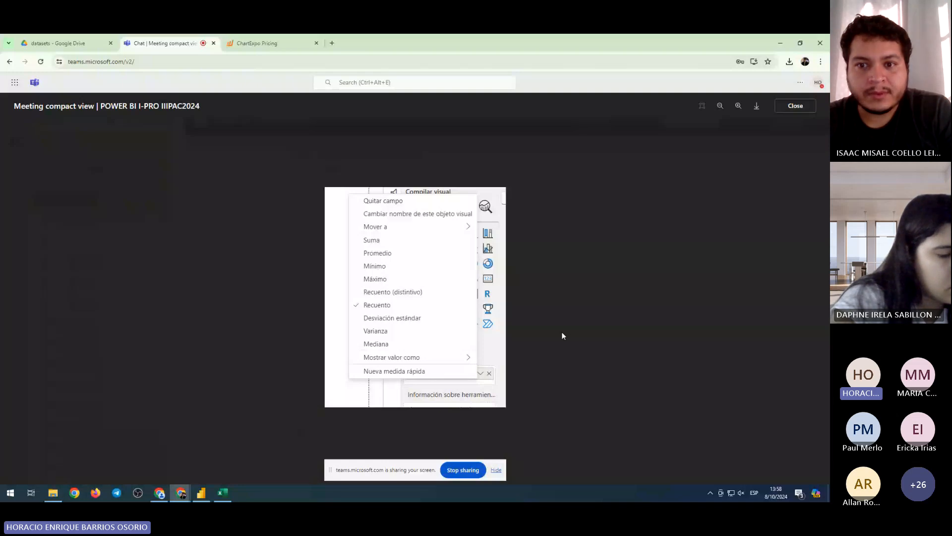
key(alt+Tab)
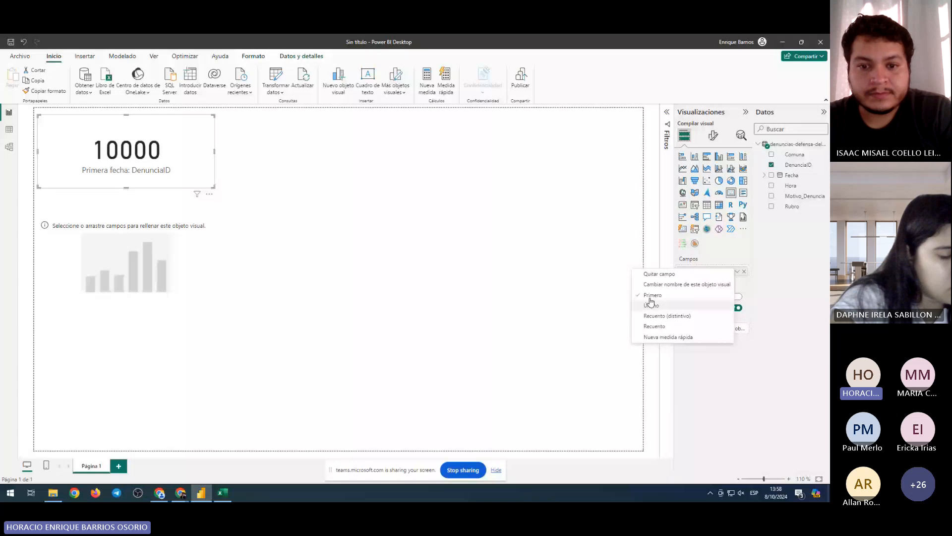
Set the card's DenunciaID back to Recuento so it shows 33.05 mil
click(630, 271)
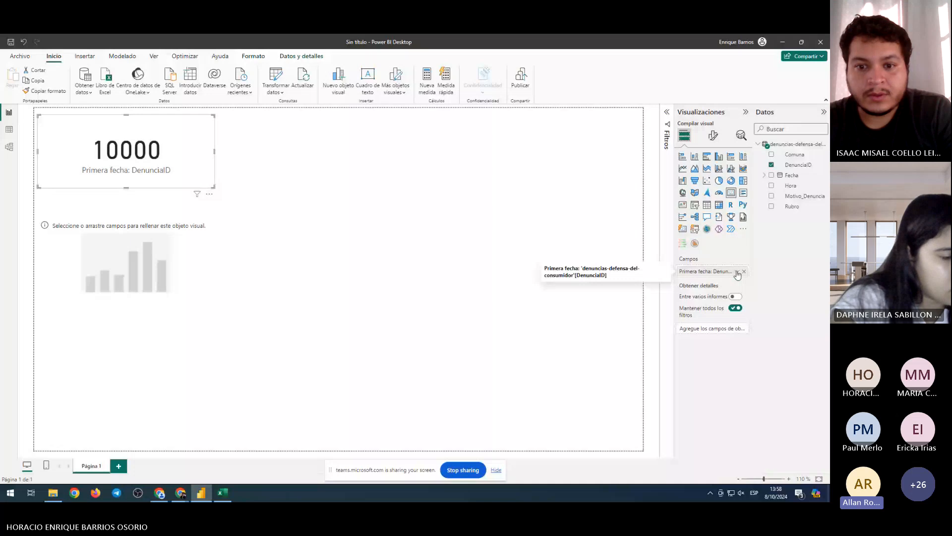
click(737, 272)
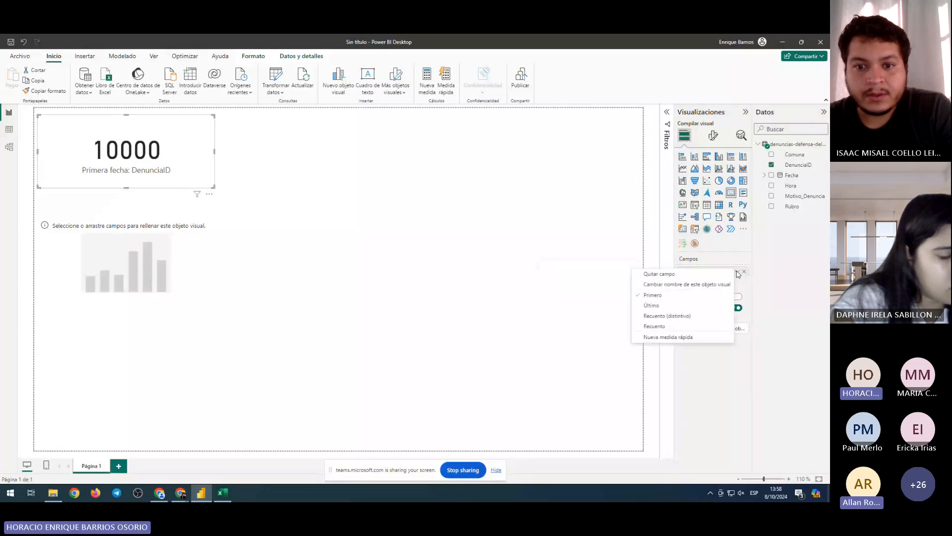
click(151, 186)
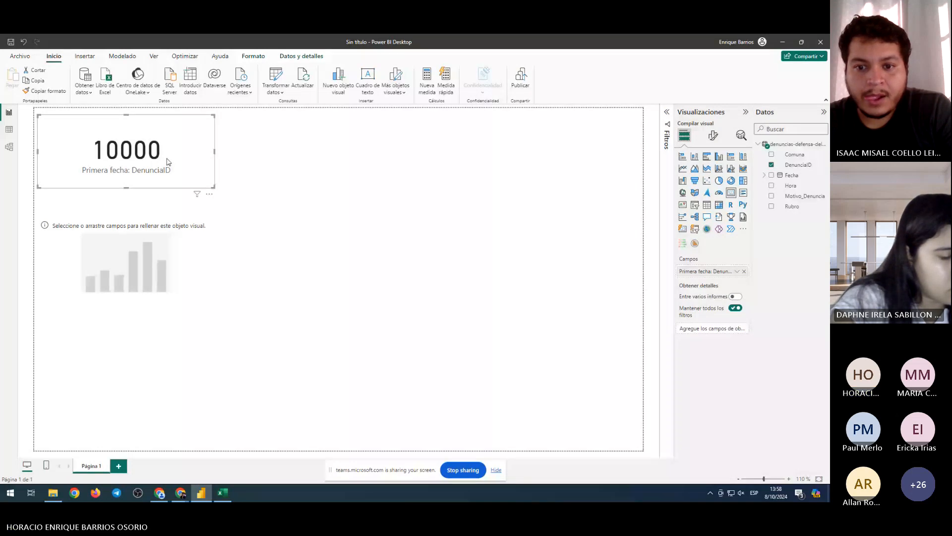
click(737, 271)
click(659, 326)
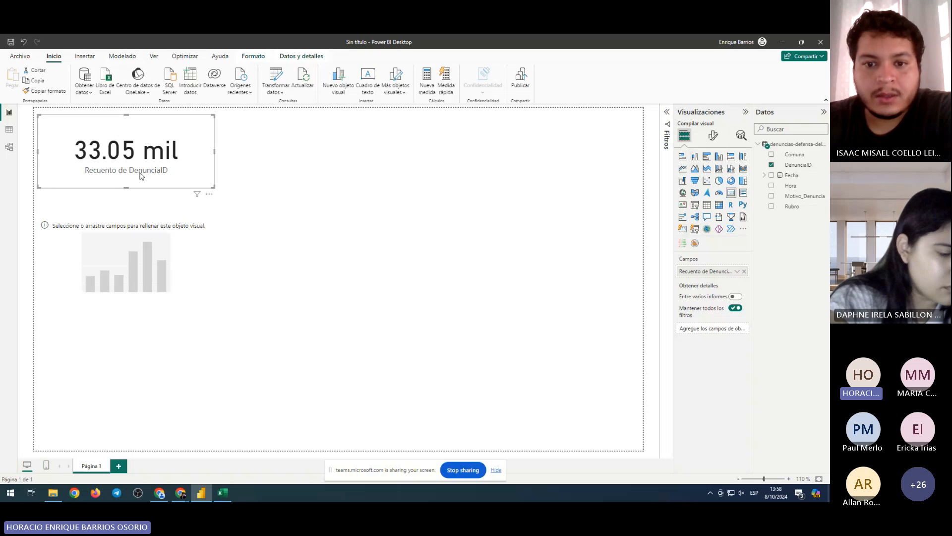
Look over a classmate's screenshot in the Teams chat, then return to Power BI's Report view
click(9, 129)
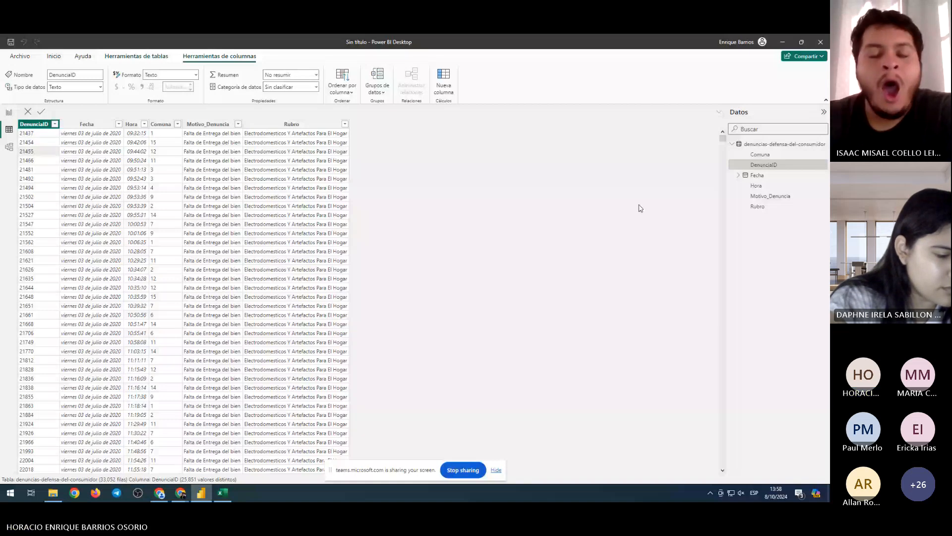
mouse_move(722, 138)
mouse_down()
mouse_move(733, 270)
mouse_move(673, 114)
mouse_up()
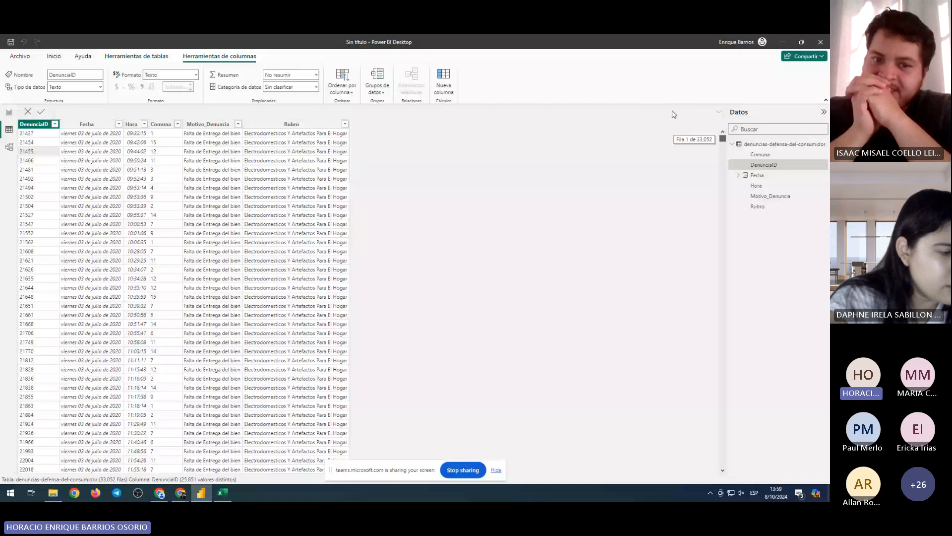
key(alt+Tab)
click(614, 278)
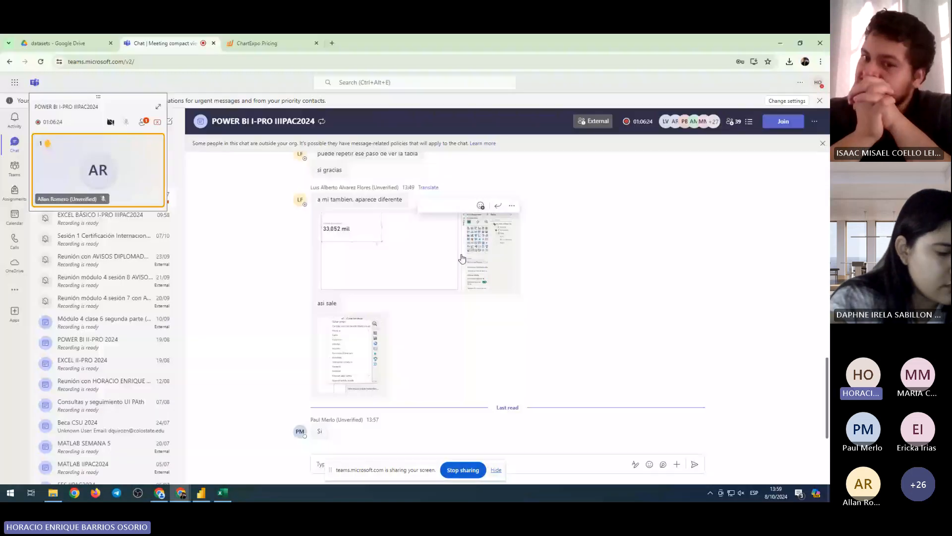
click(461, 258)
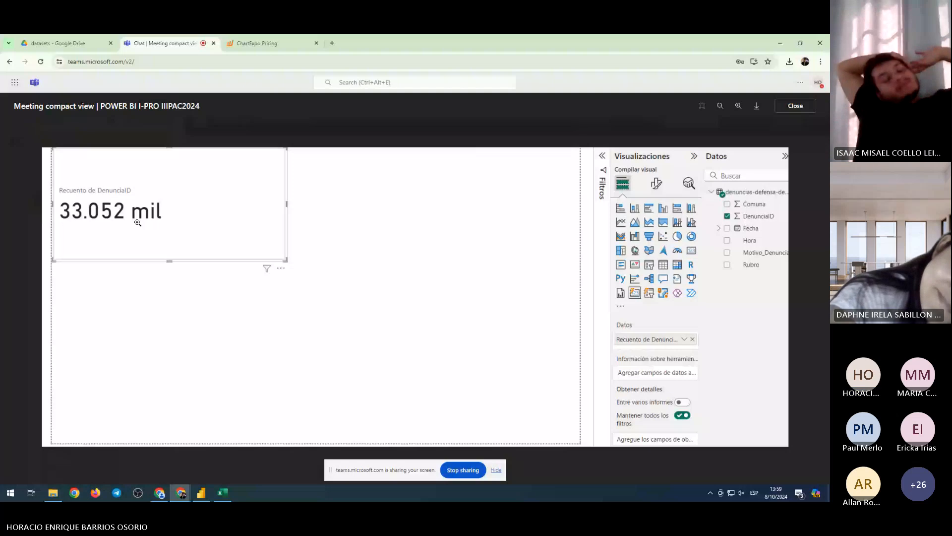
click(614, 140)
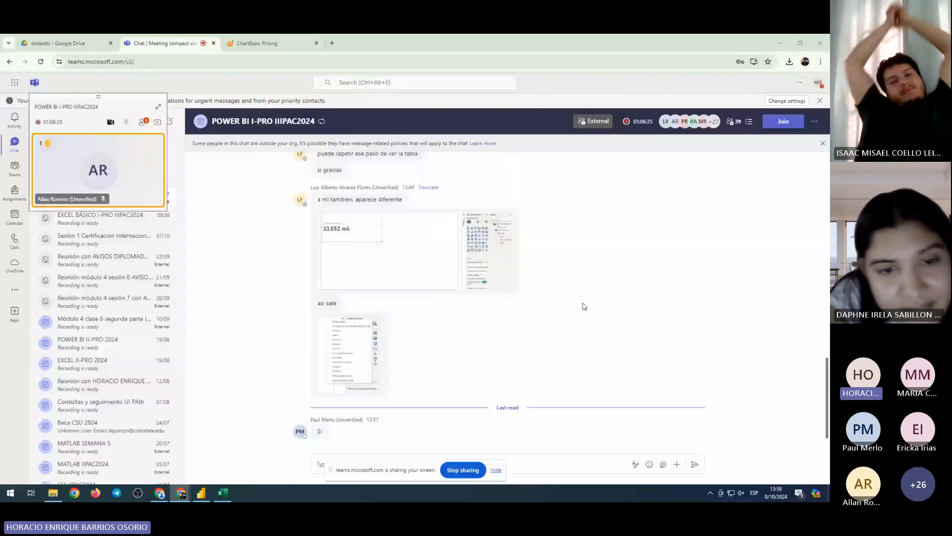
click(201, 492)
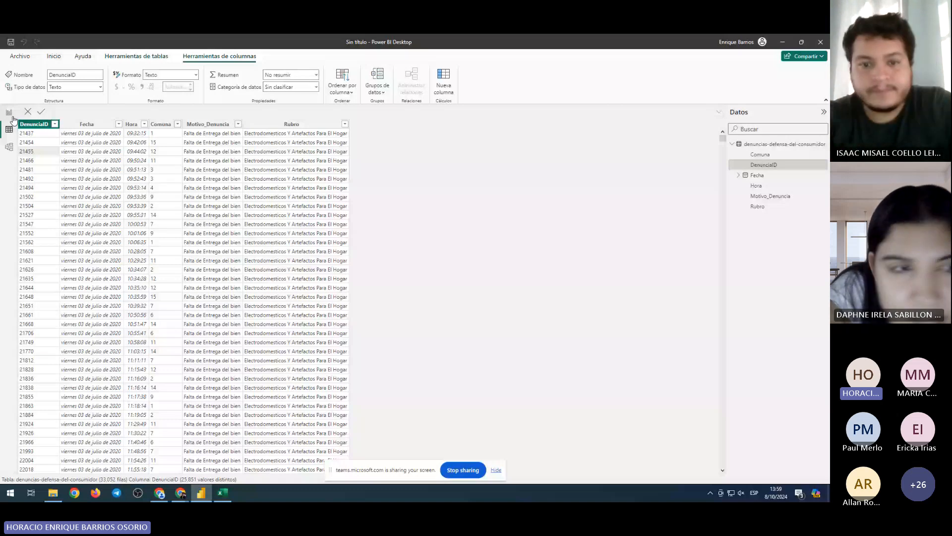
click(10, 113)
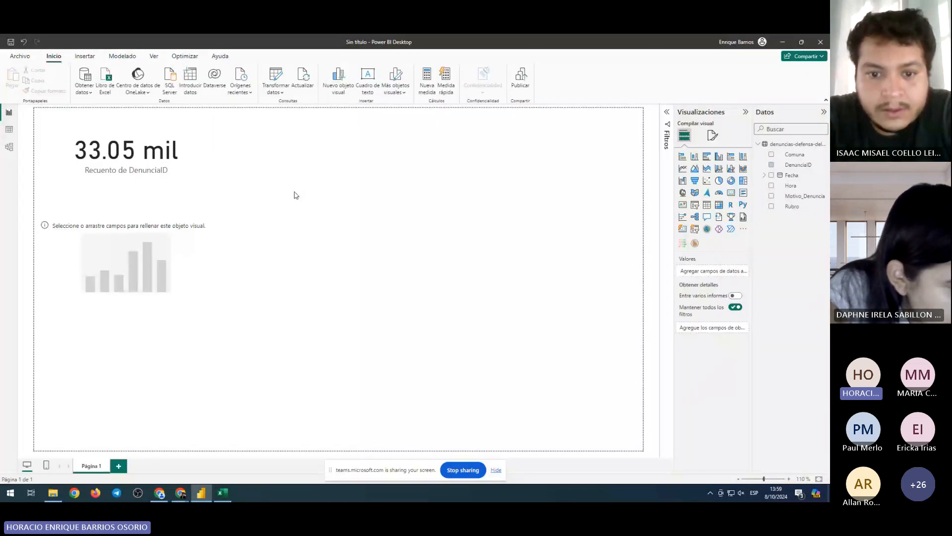
click(155, 157)
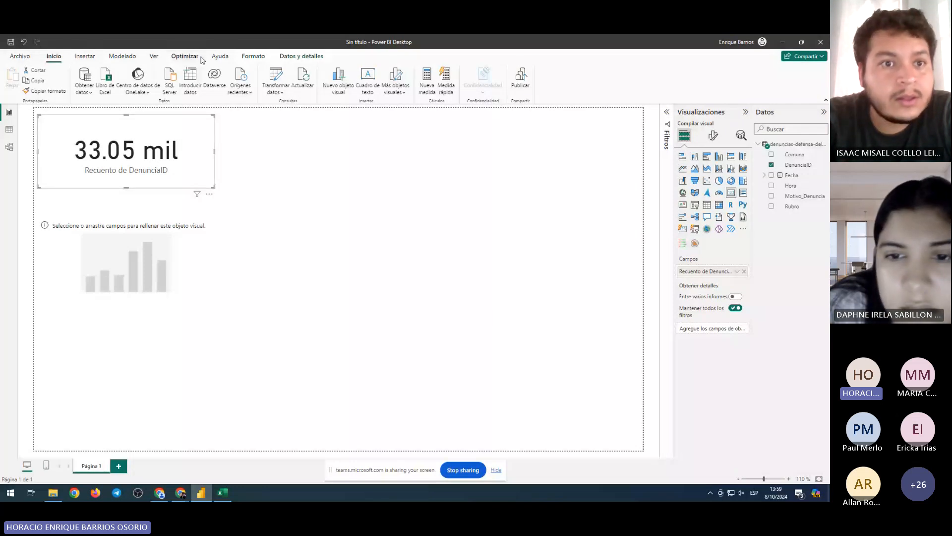
click(305, 56)
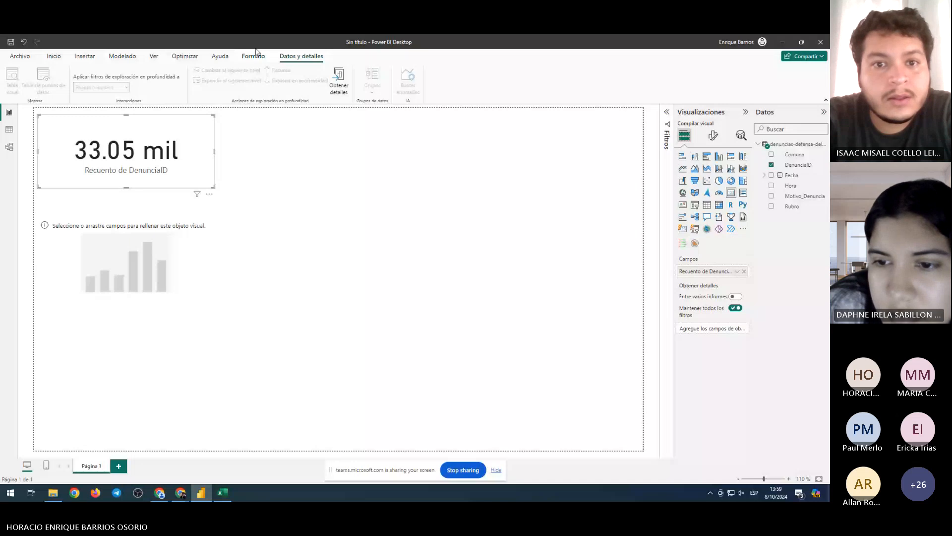
click(258, 56)
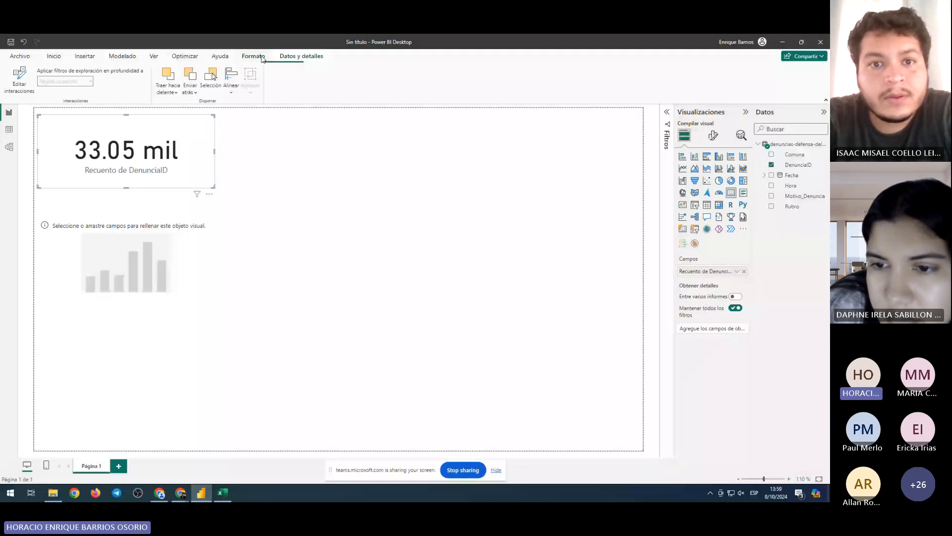
click(301, 56)
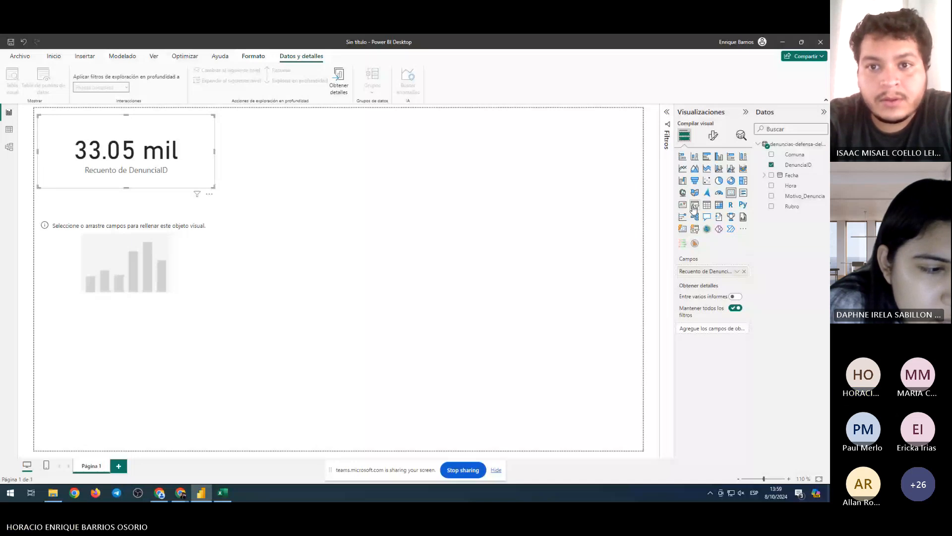
click(798, 166)
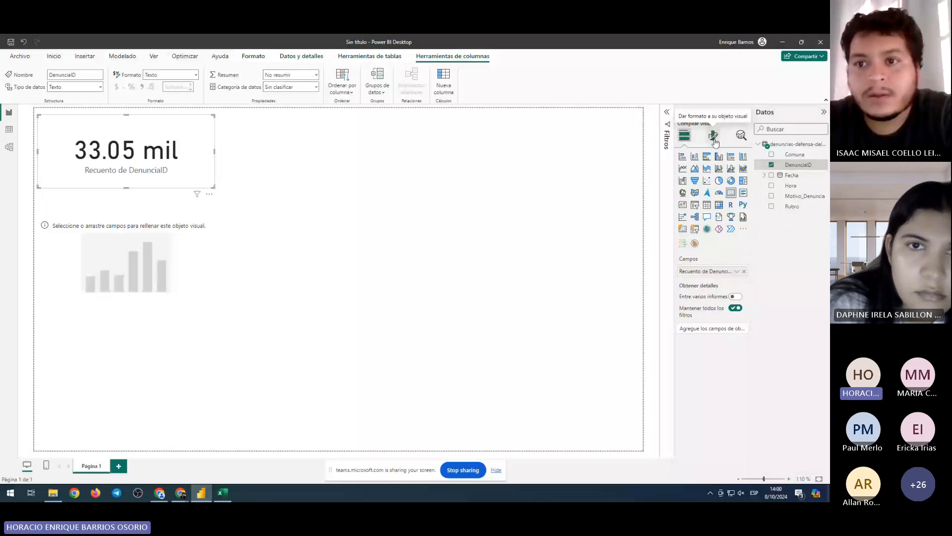
Give the card's Valor de globo the Arial Black font and display units Ninguno, so it shows 33052
click(740, 136)
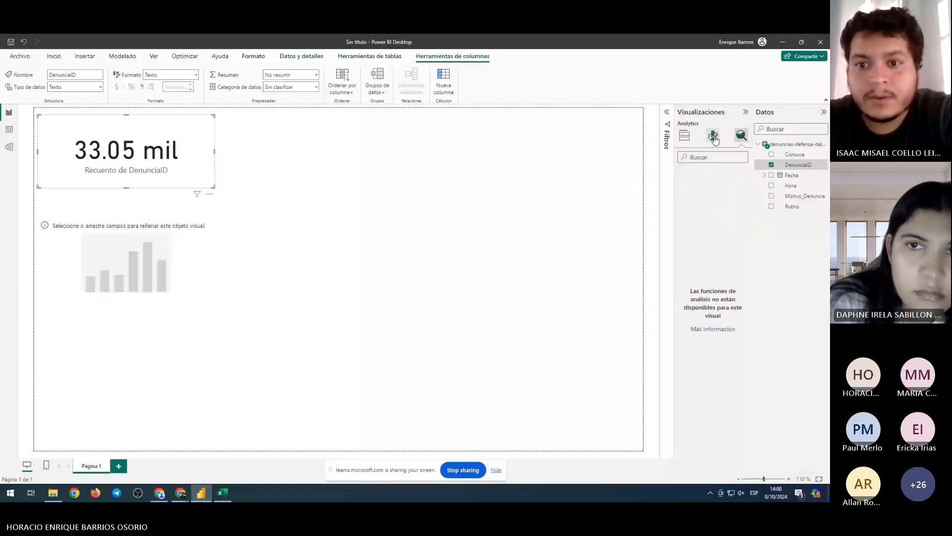
click(713, 137)
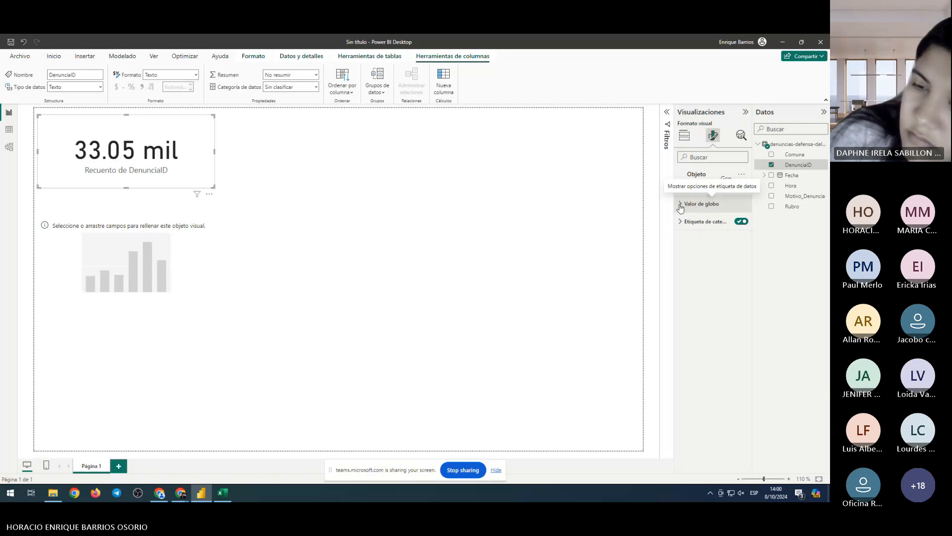
click(681, 206)
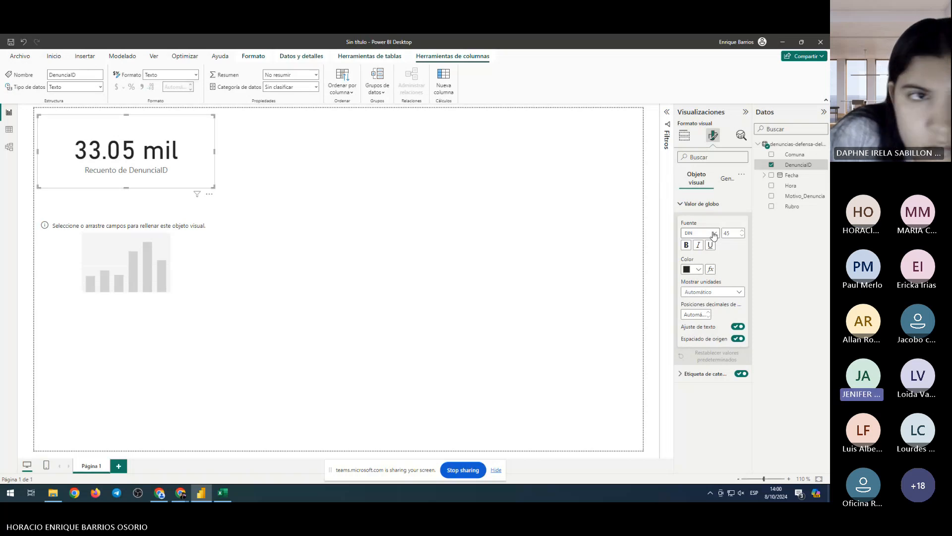
click(713, 236)
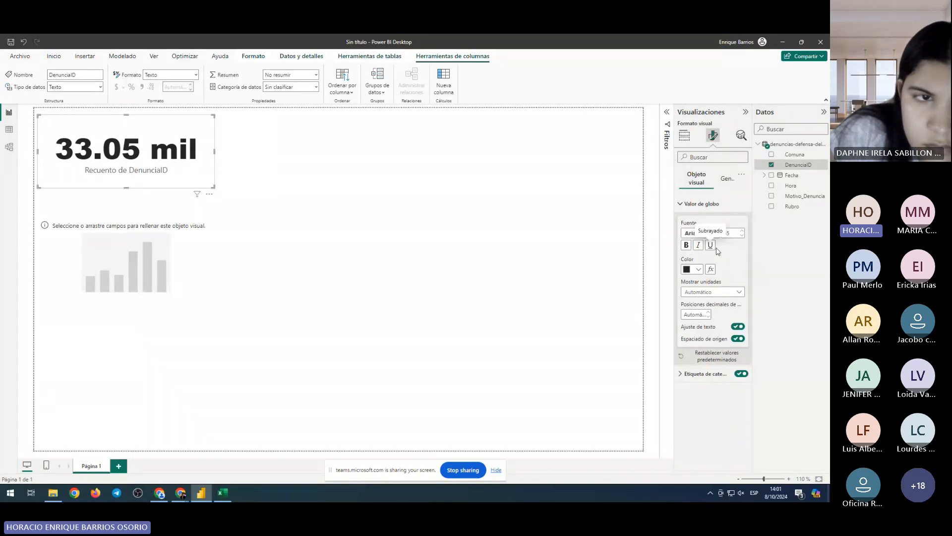
click(712, 293)
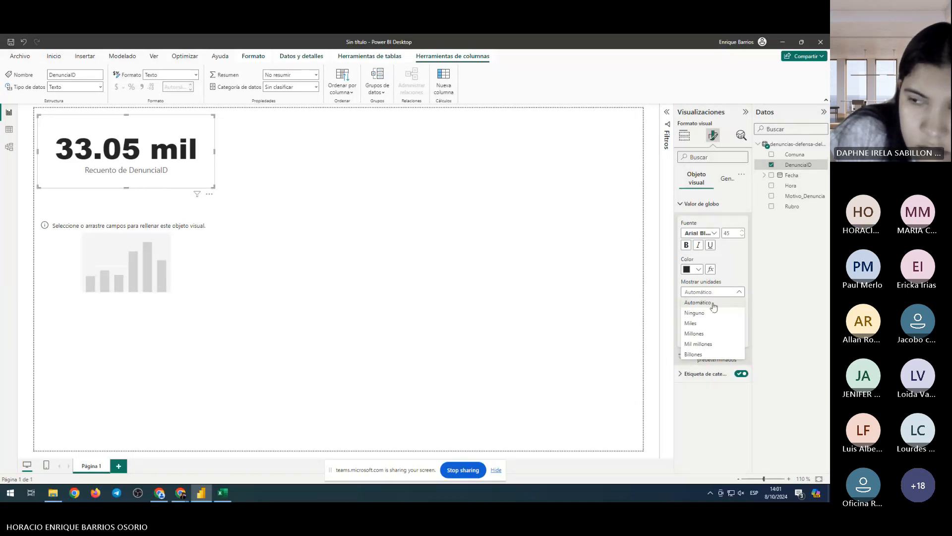
click(694, 313)
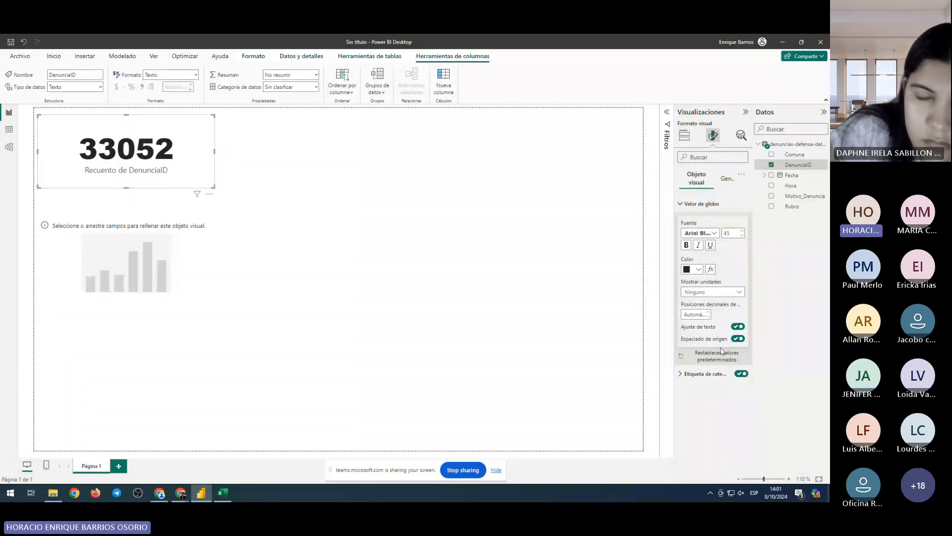
click(686, 208)
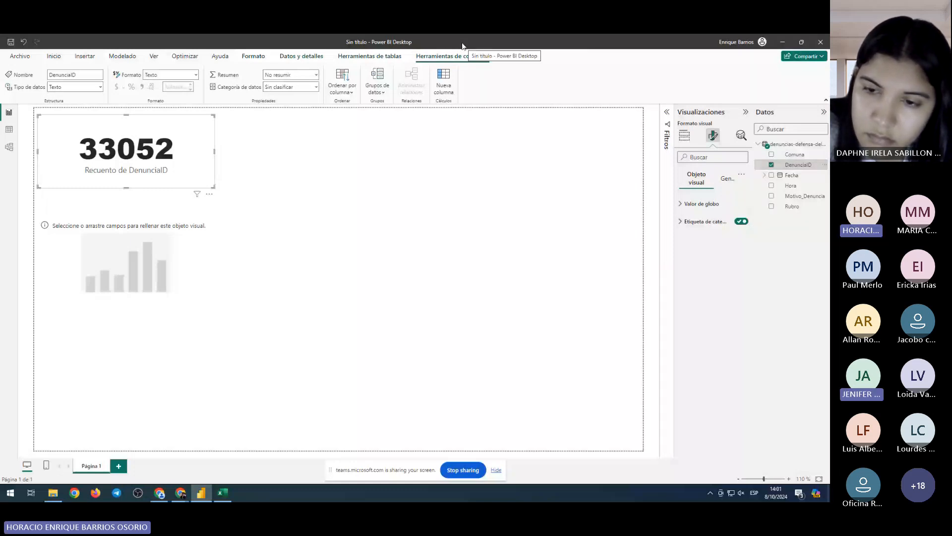
Inspect the column's data format choices without changing them, then return to the card's fields
click(197, 75)
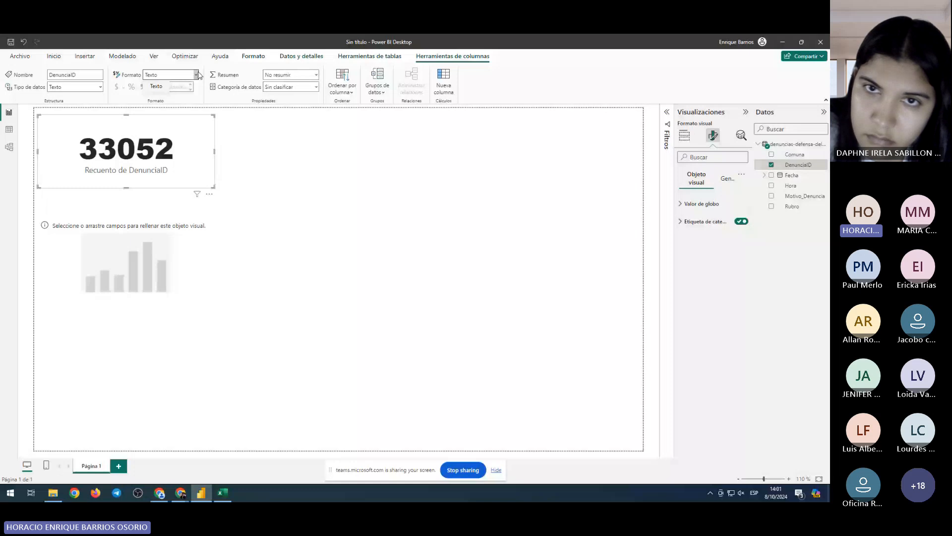
click(198, 75)
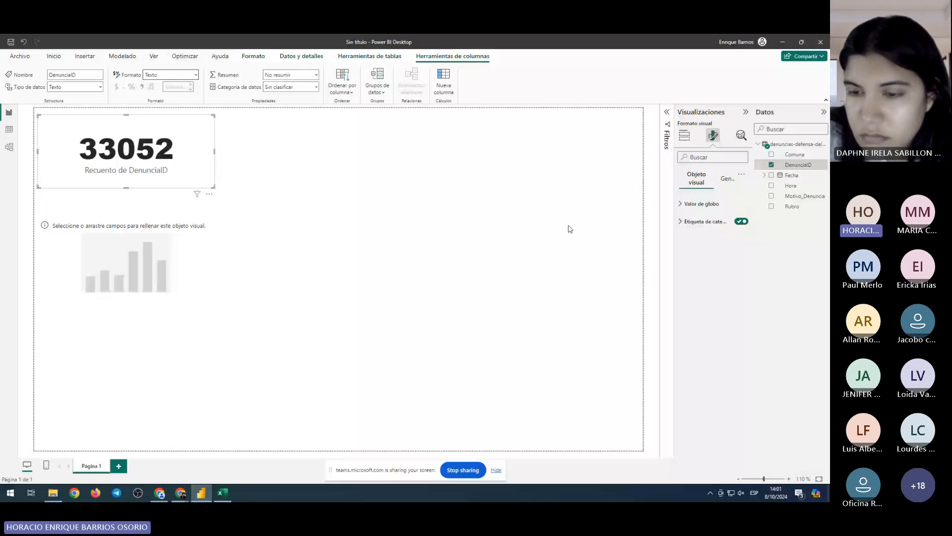
click(684, 135)
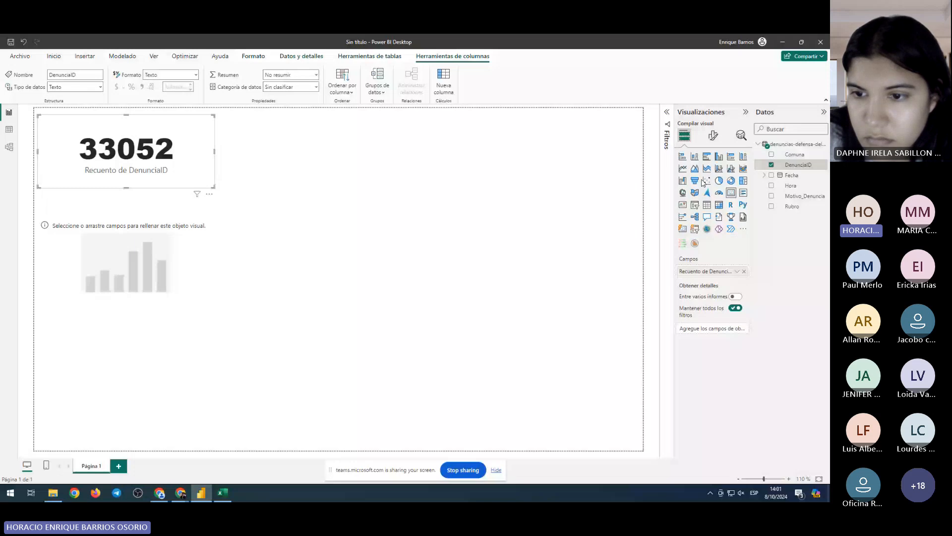
Rename the card's counted field to 'Denuncias' for this visual
click(737, 272)
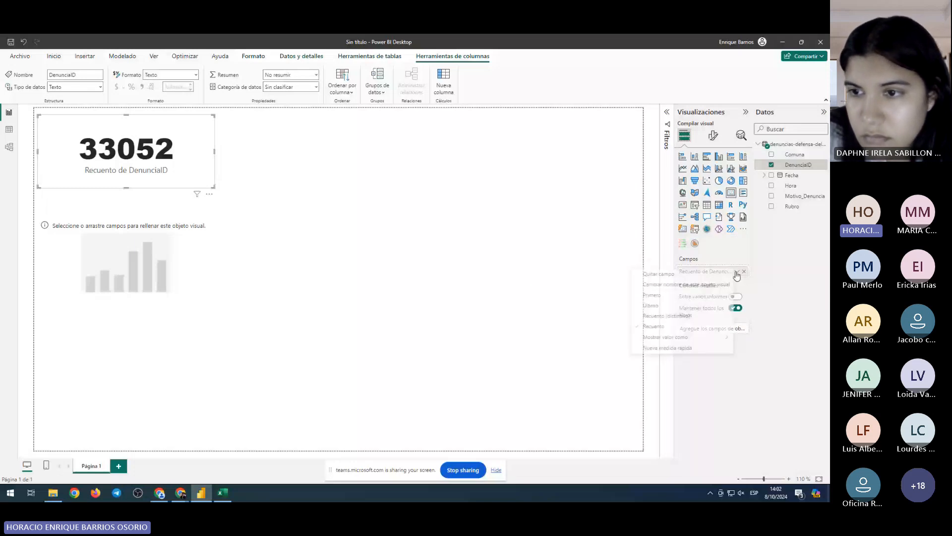
click(675, 285)
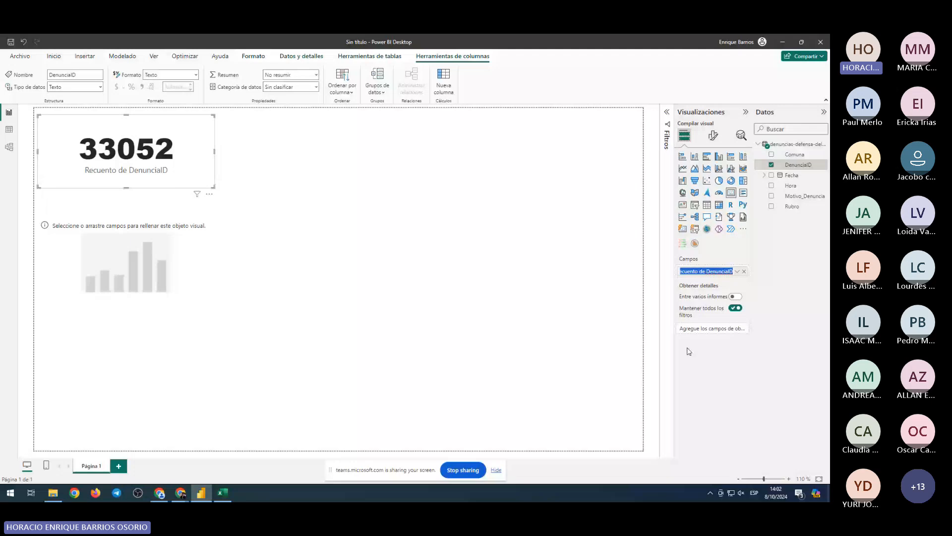
text(Denuncias)
key(Return)
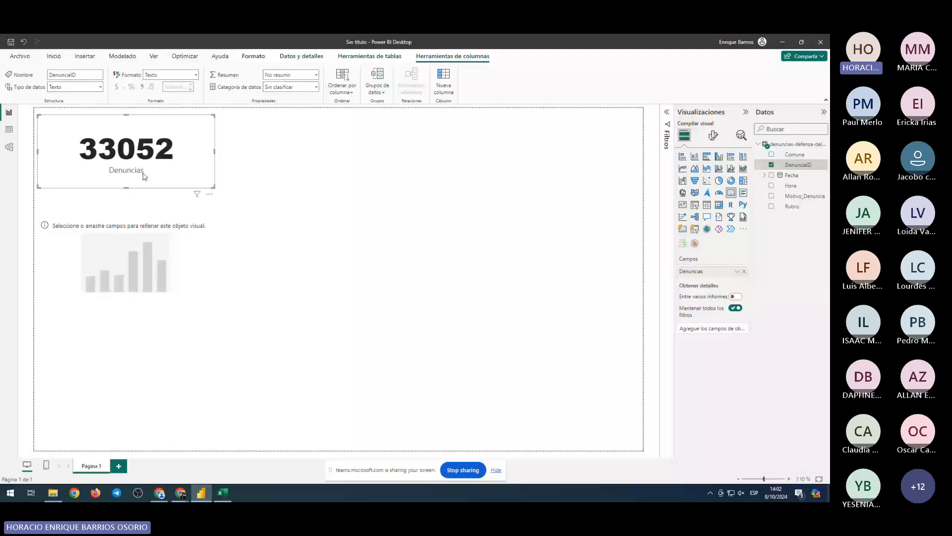
click(286, 188)
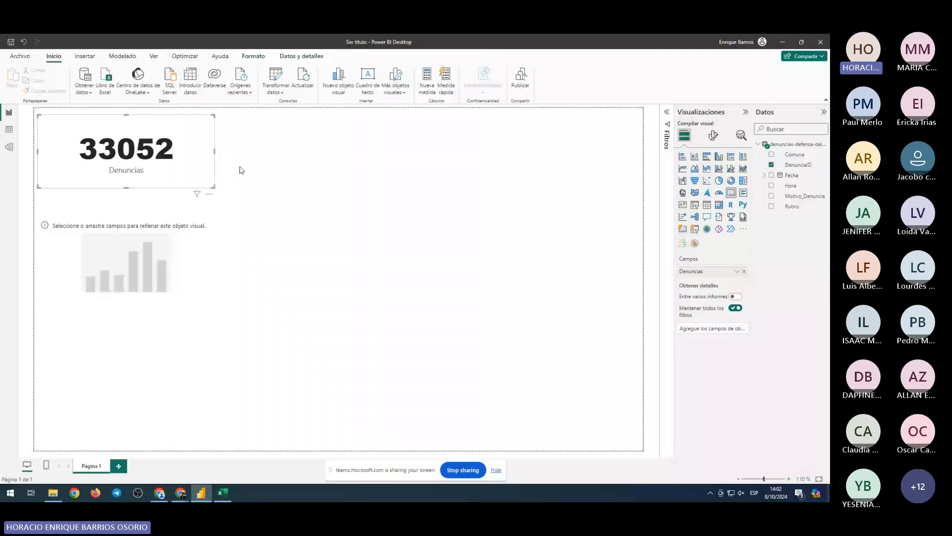